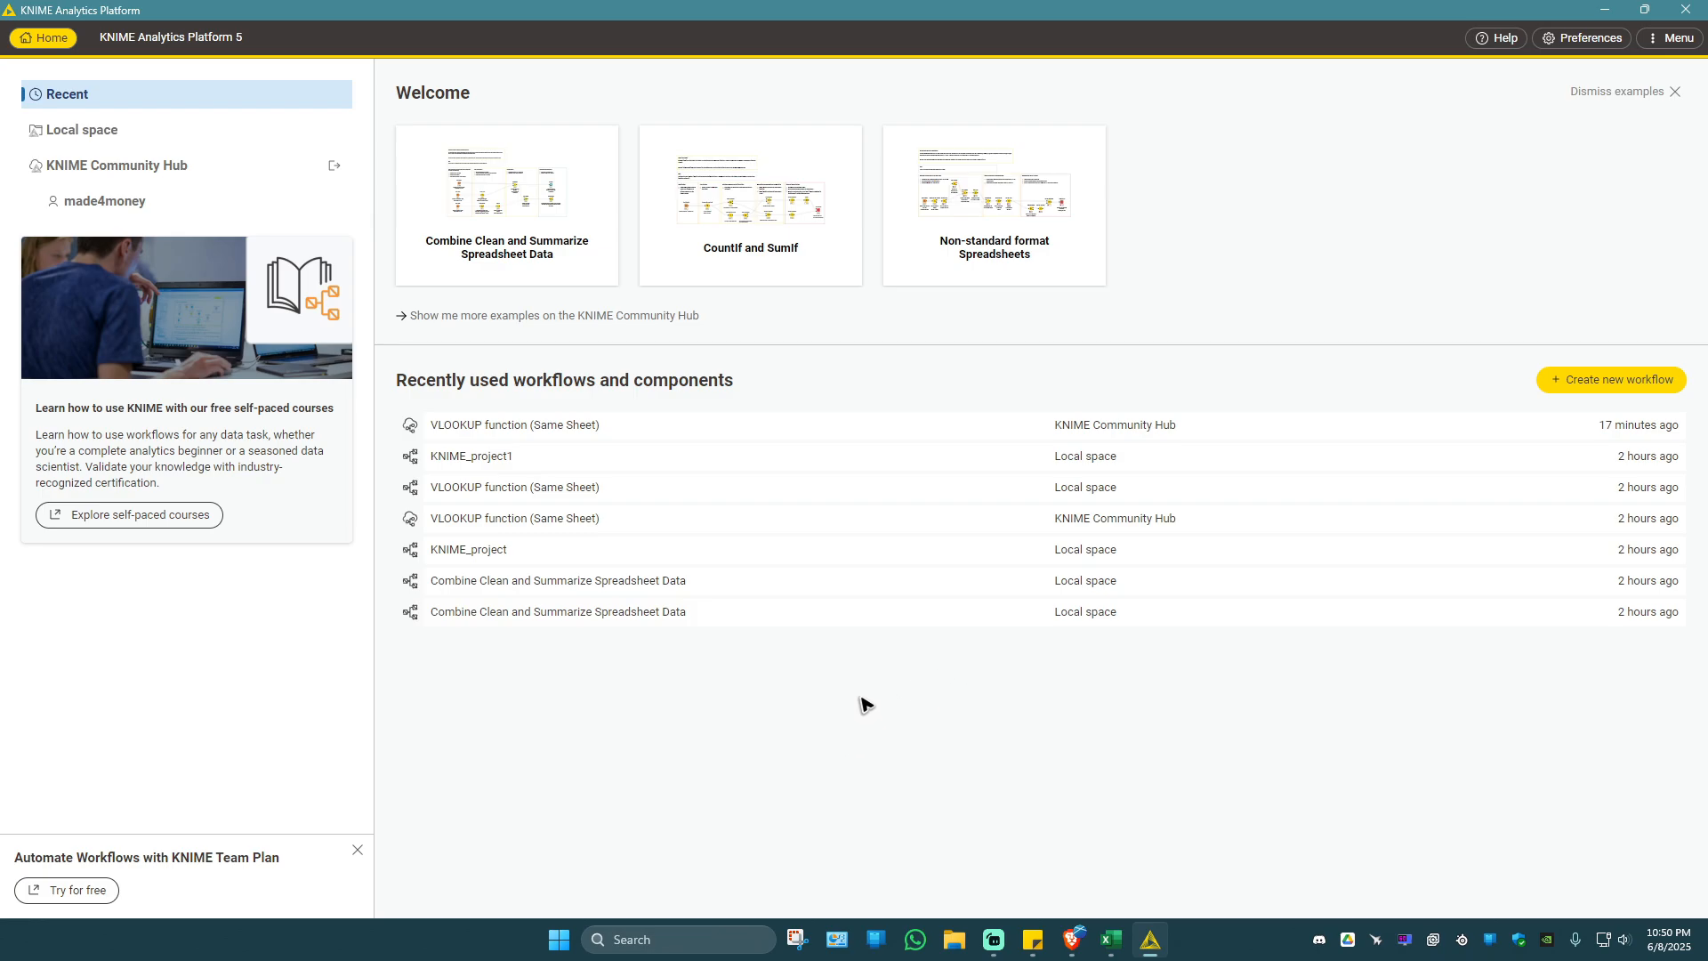
# Look through the KNIME Community Hub spaces, view the workflows in the Public space, and return to the recent workflows.
pyautogui.click(123, 140)
pyautogui.click(146, 166)
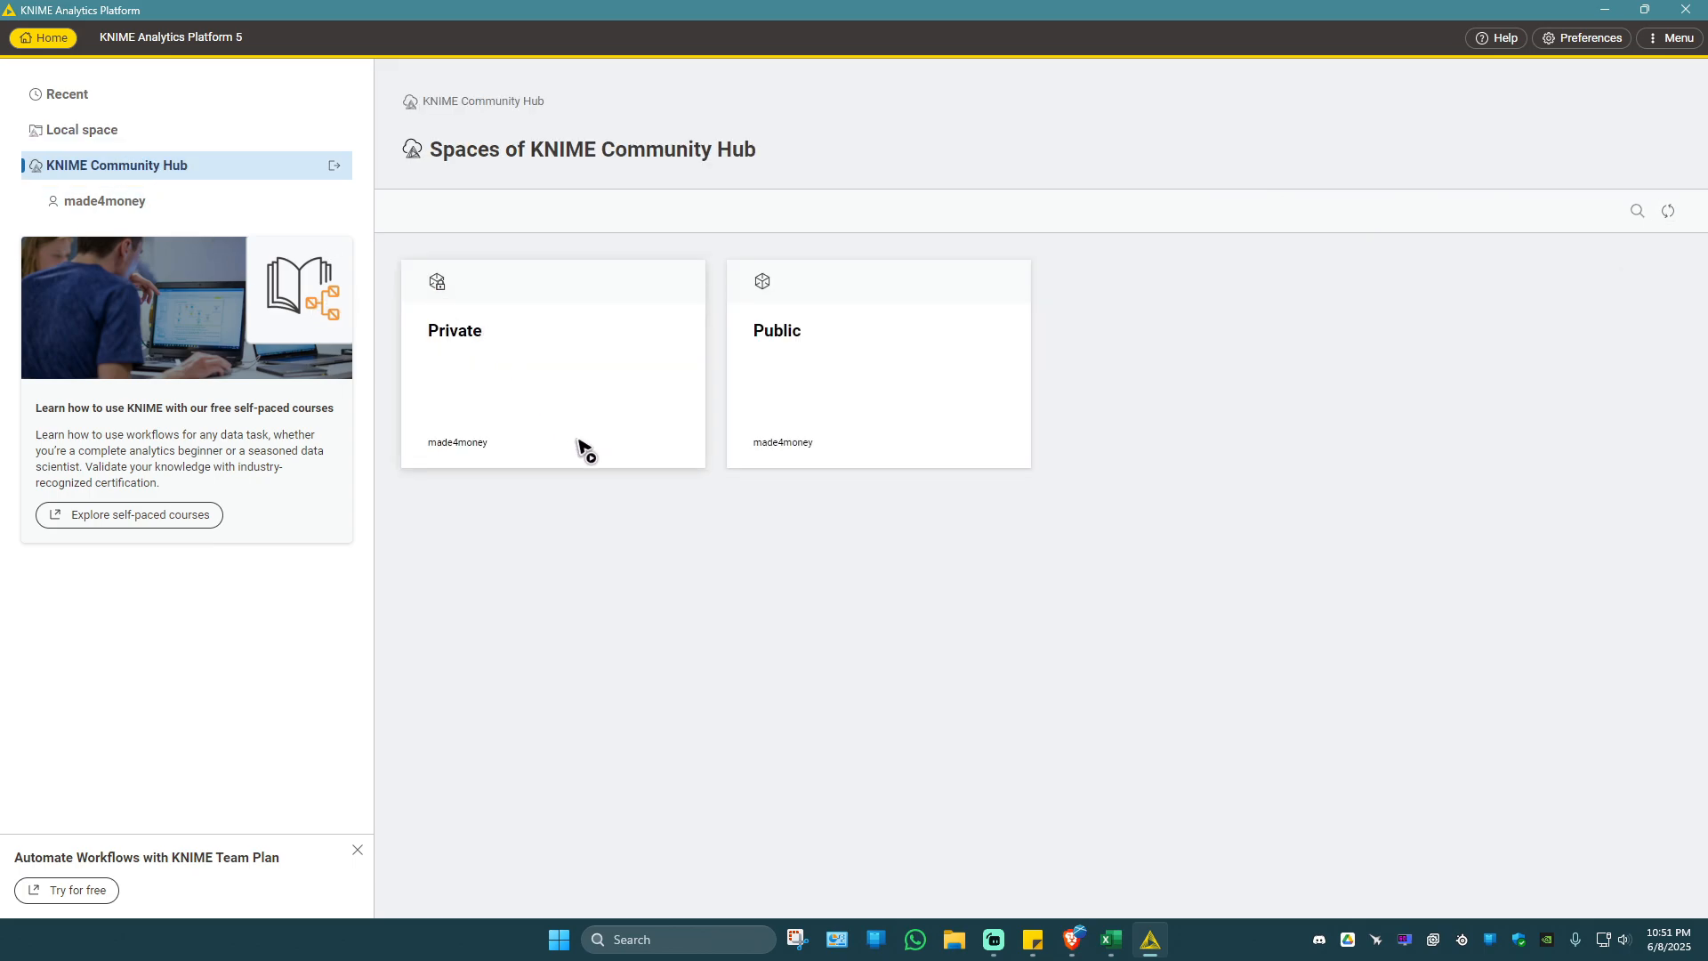
pyautogui.click(489, 360)
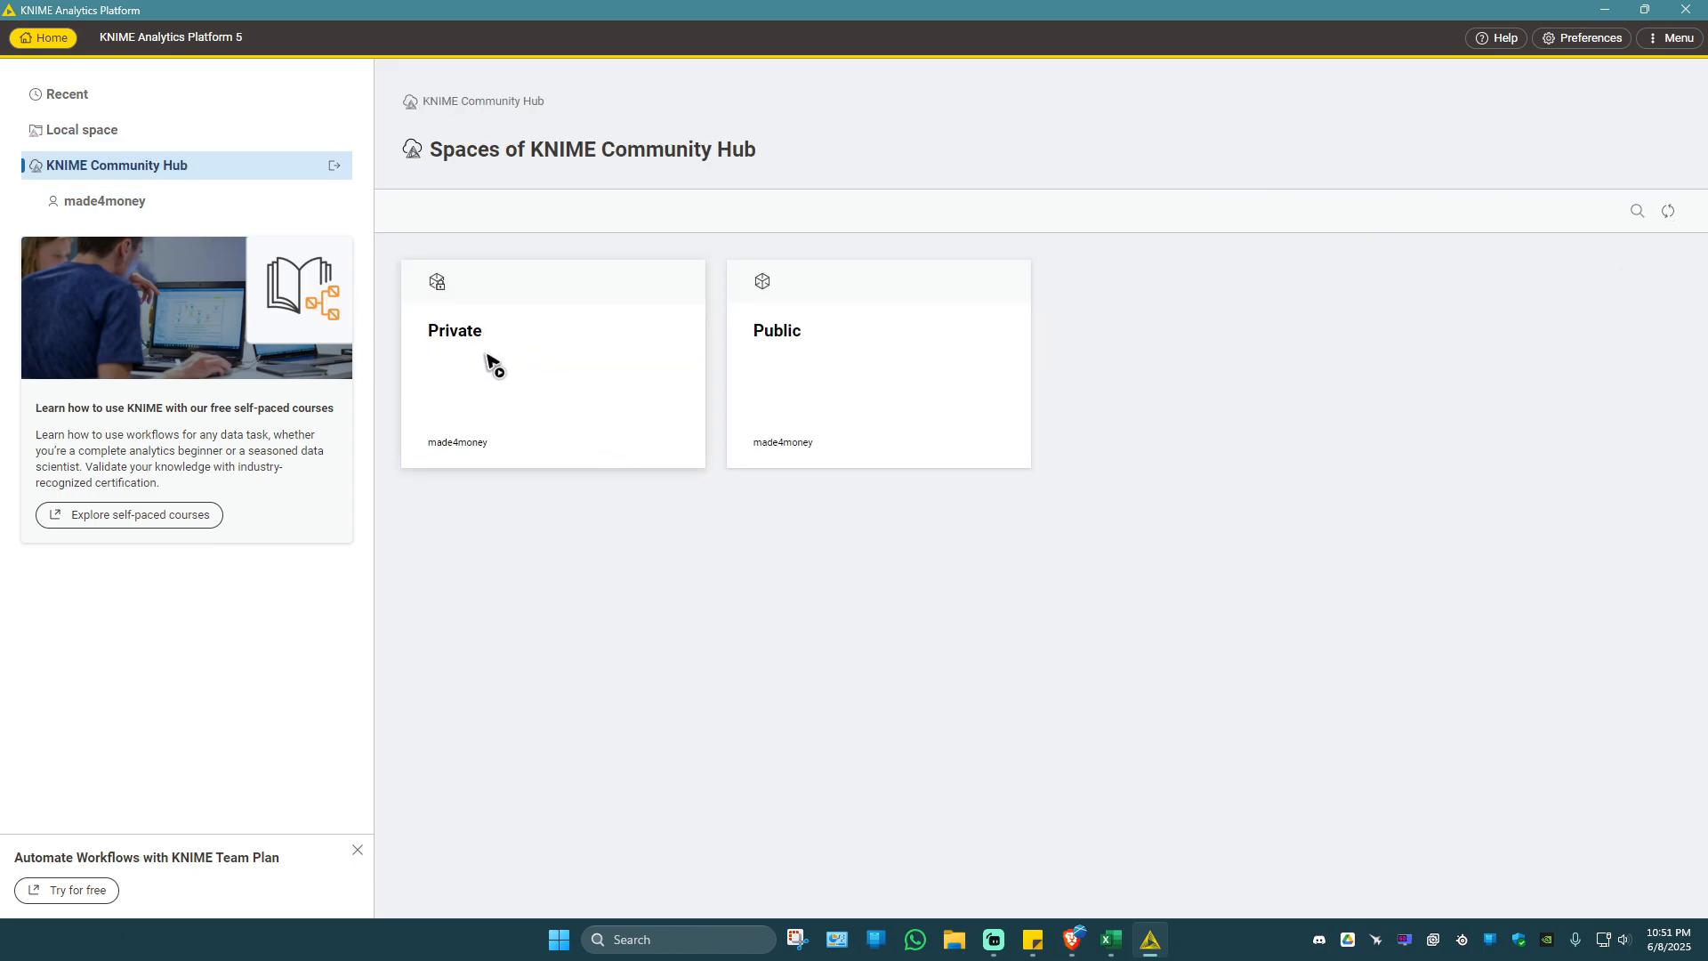
pyautogui.click(914, 363)
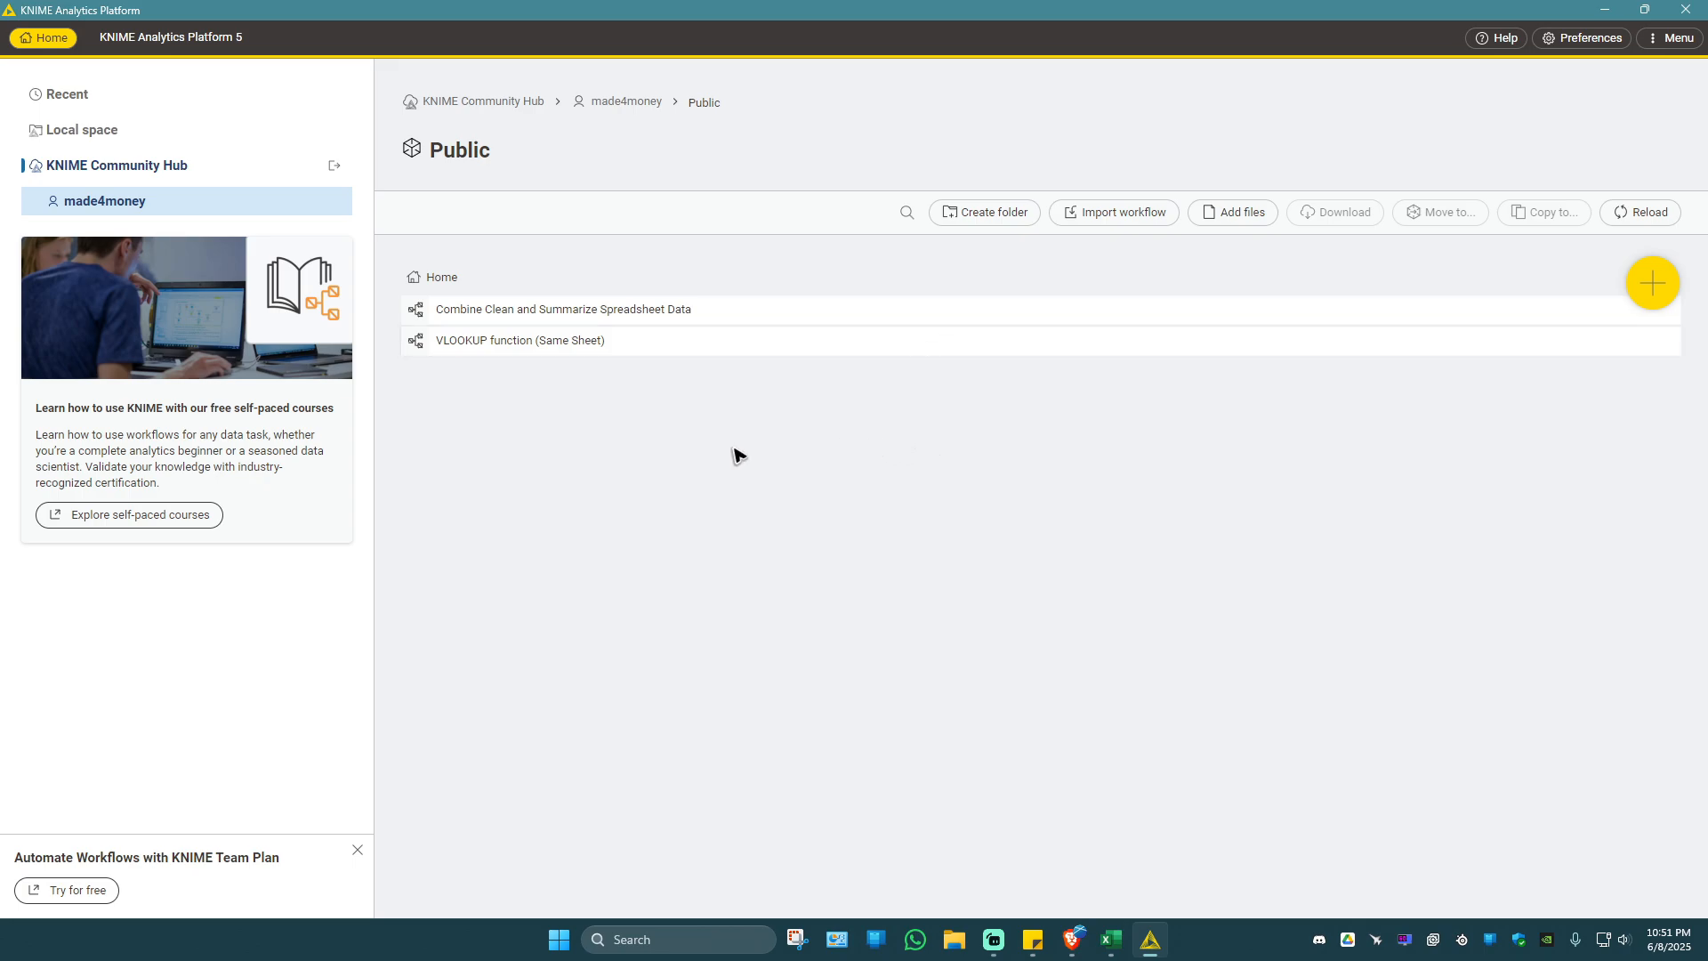
pyautogui.click(89, 111)
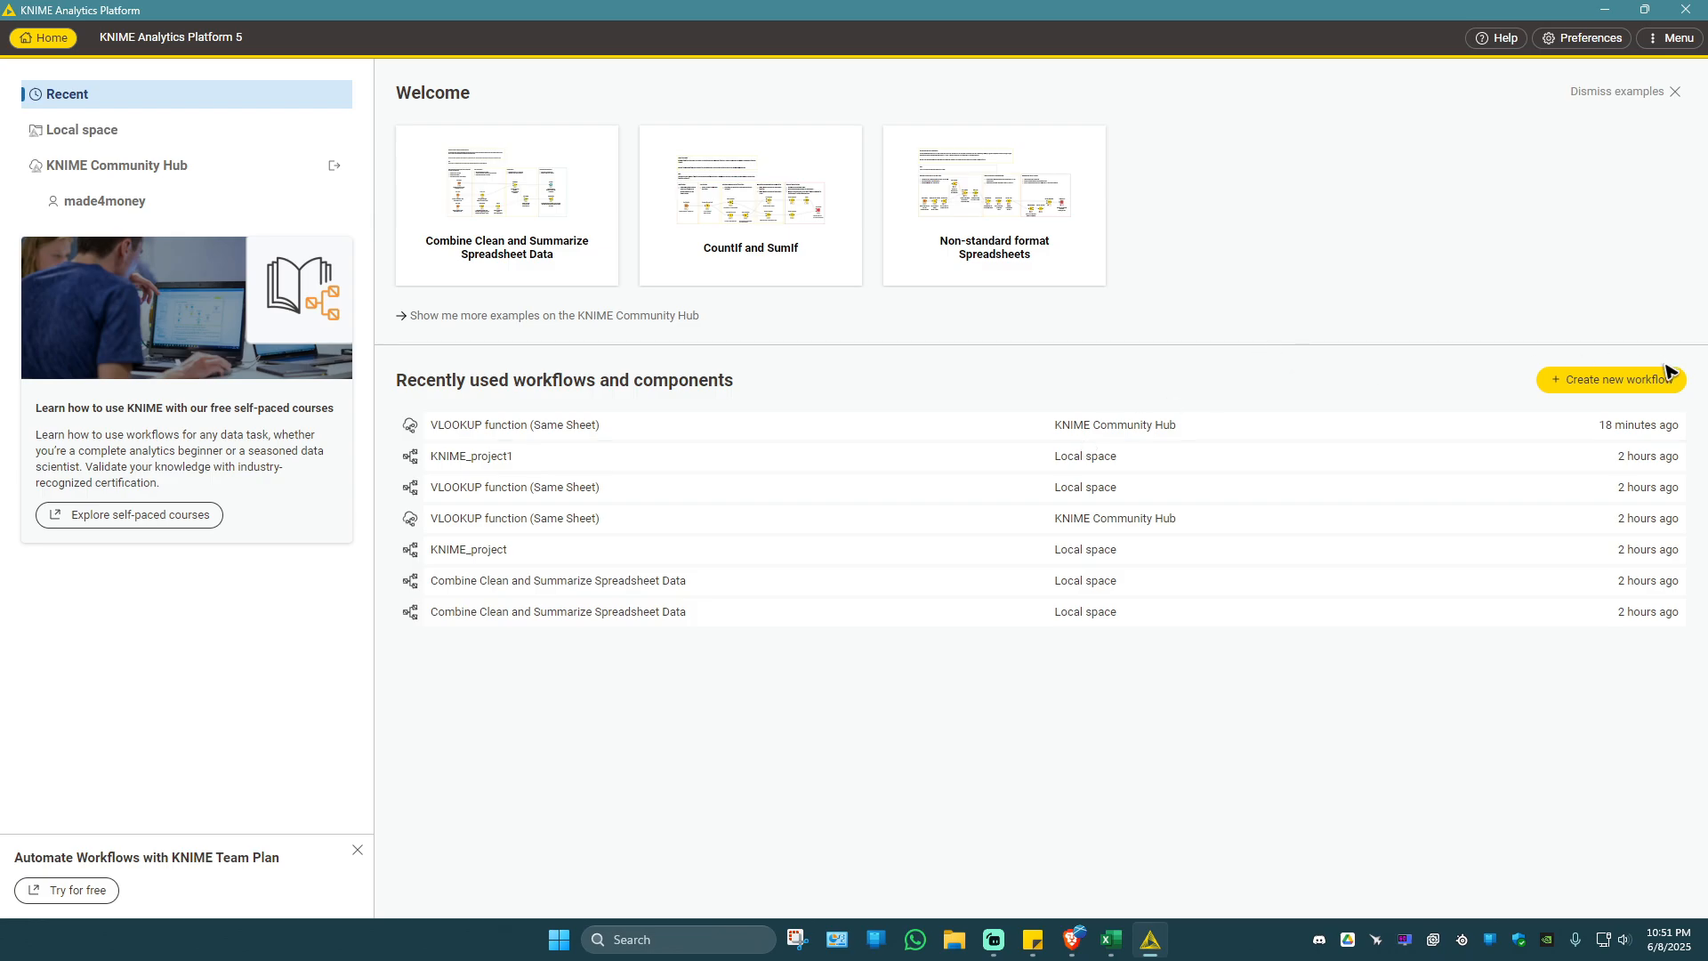
# Create a new workflow named "Basic Workflow".
pyautogui.click(1582, 382)
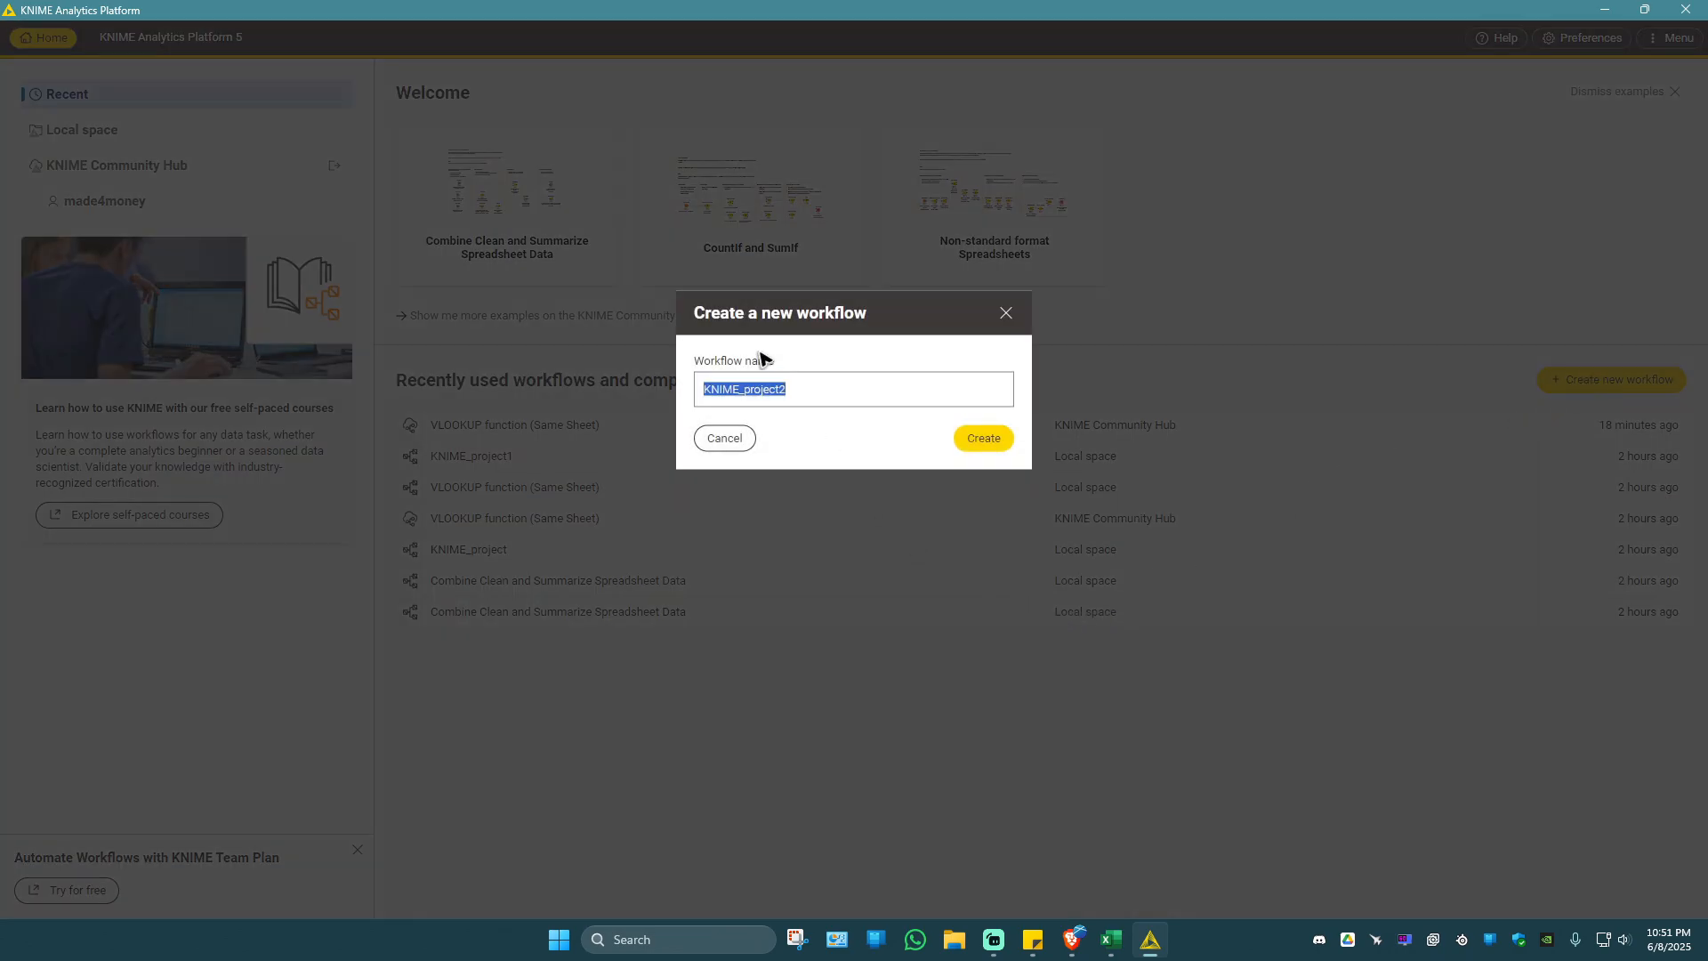
pyautogui.click(809, 389)
pyautogui.press('BackSpace')
pyautogui.press('BackSpace')
pyautogui.press('BackSpace')
pyautogui.press('BackSpace')
pyautogui.press('BackSpace')
pyautogui.press('BackSpace')
pyautogui.press('BackSpace')
pyautogui.press('BackSpace')
pyautogui.press('BackSpace')
pyautogui.press('BackSpace')
pyautogui.press('BackSpace')
pyautogui.press('BackSpace')
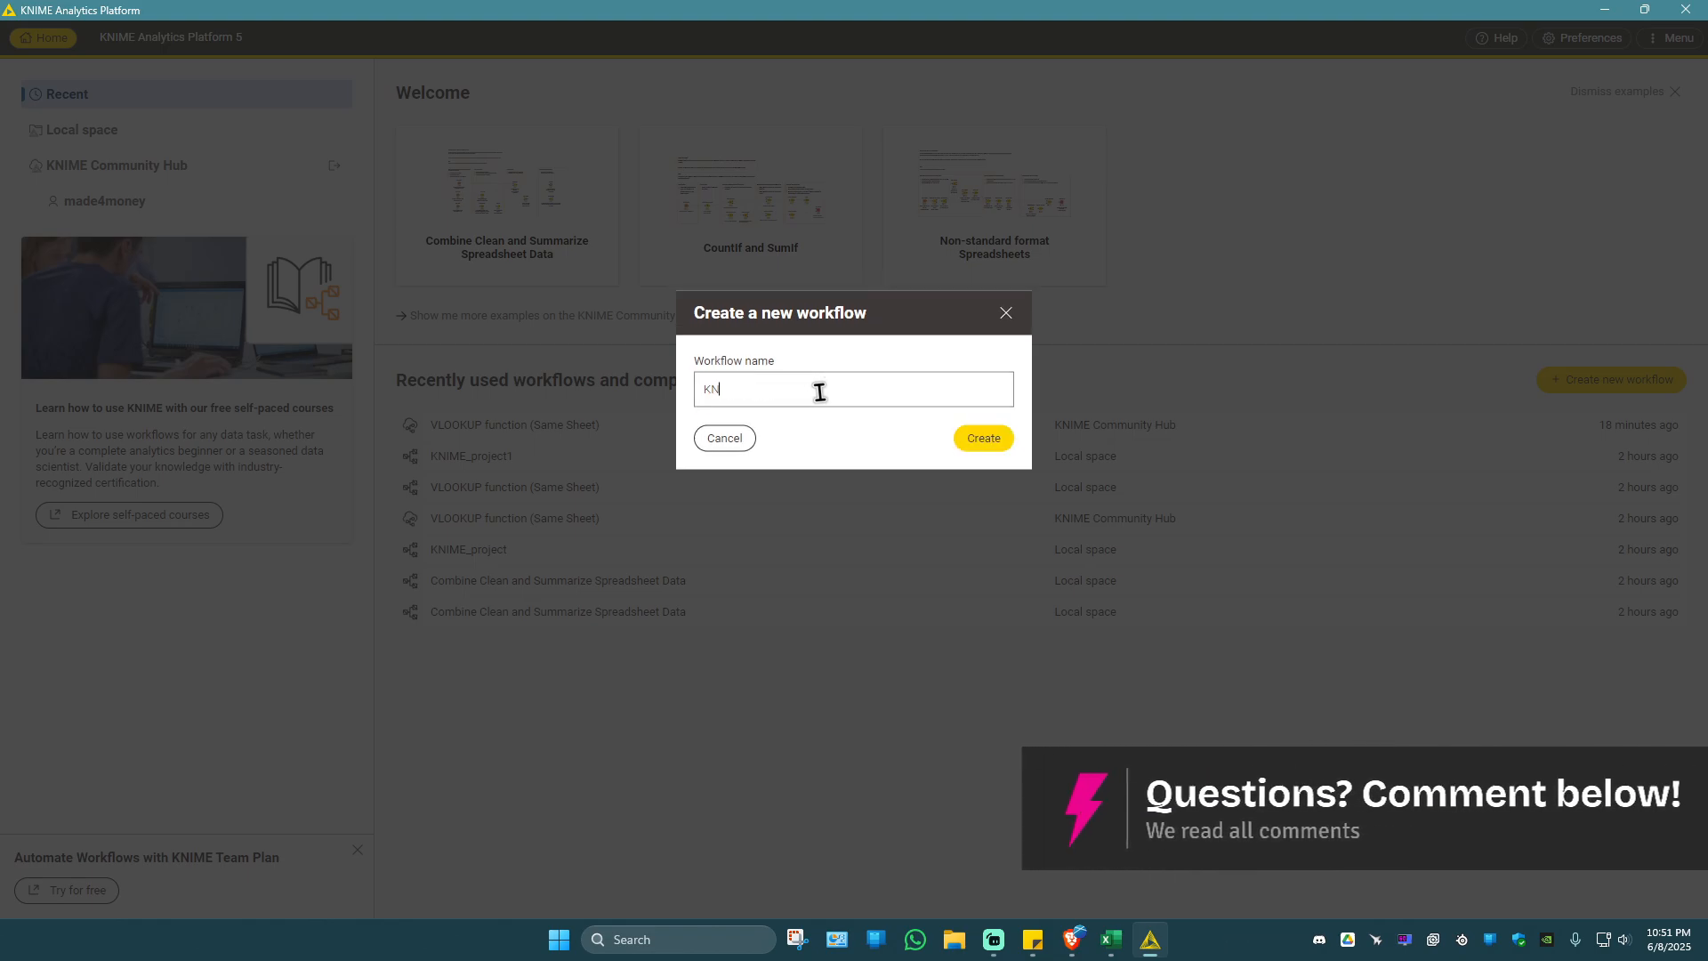
pyautogui.press('BackSpace')
pyautogui.press('BackSpace')
pyautogui.write('Basic Wor')
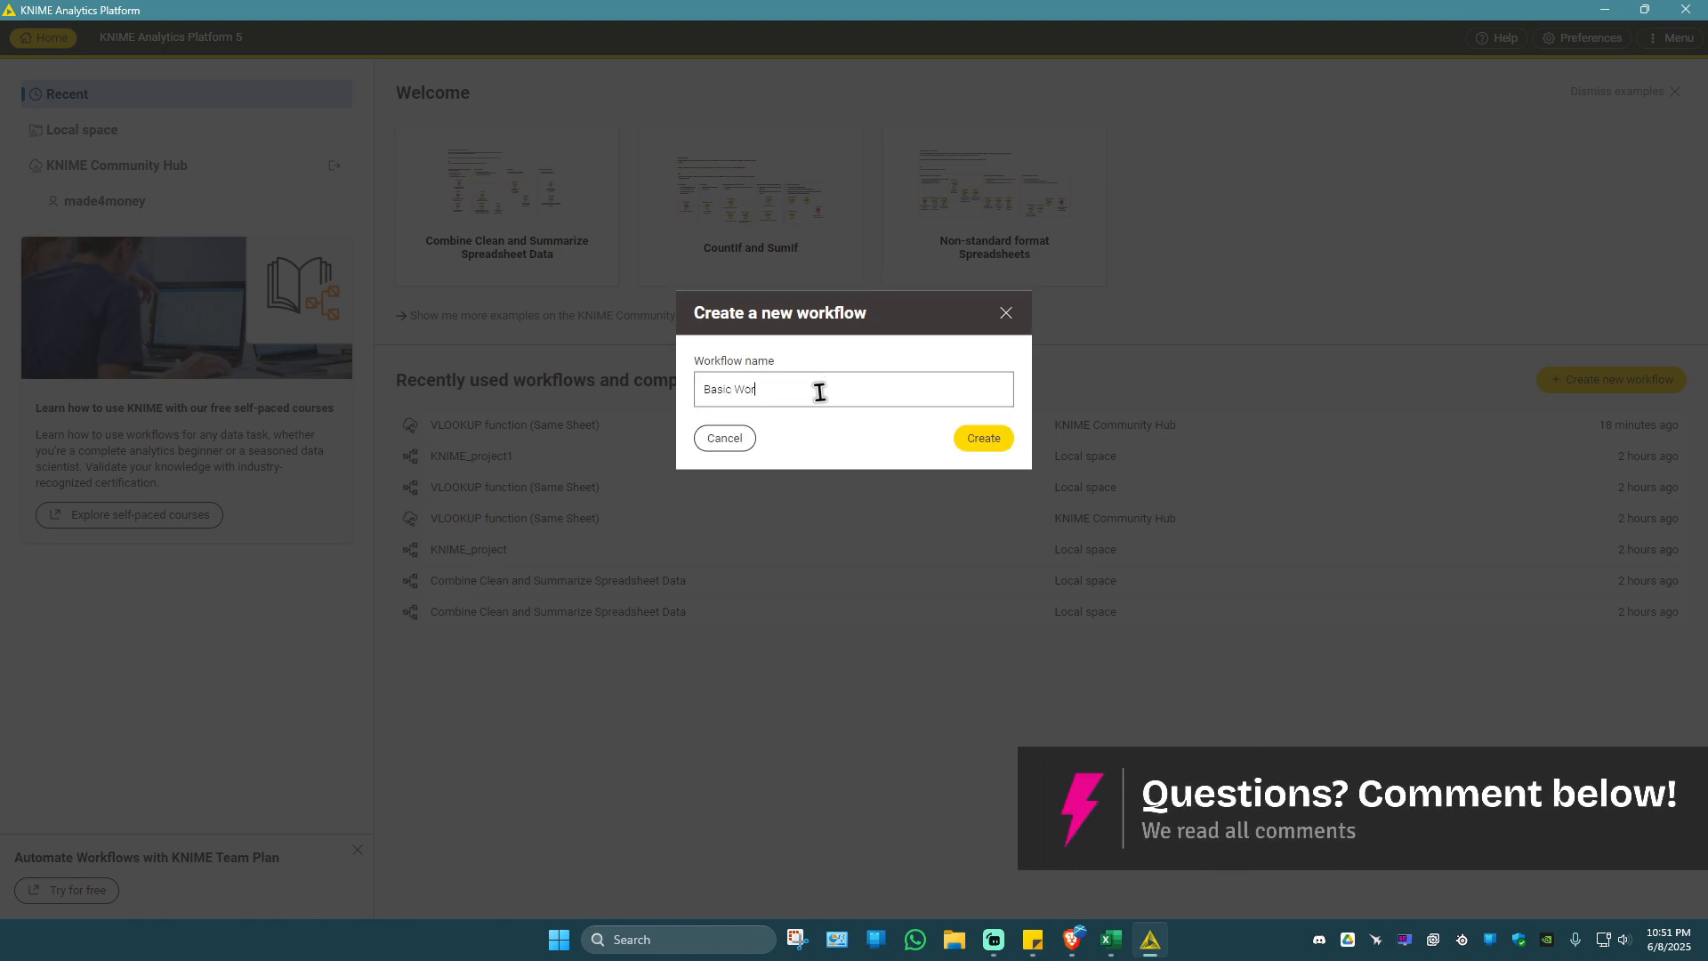
pyautogui.write('kflow')
pyautogui.click(999, 436)
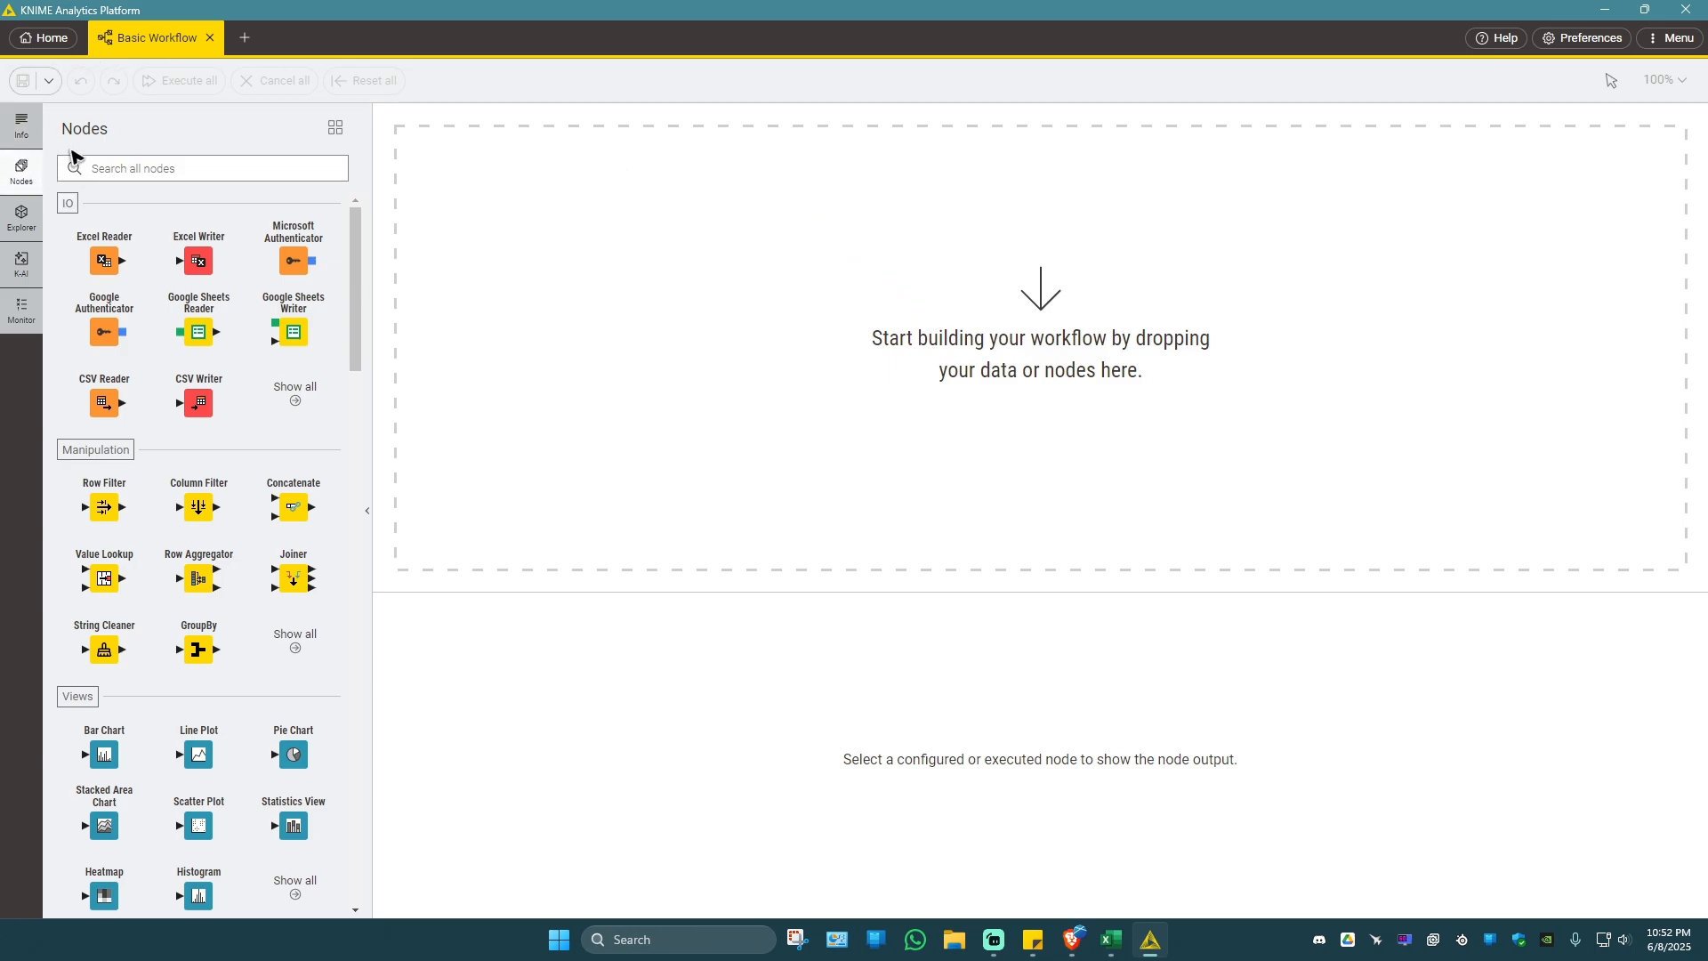
# Browse the available node categories from IO through Reporting to see which nodes each one offers.
pyautogui.scroll(-2, 146, 449)
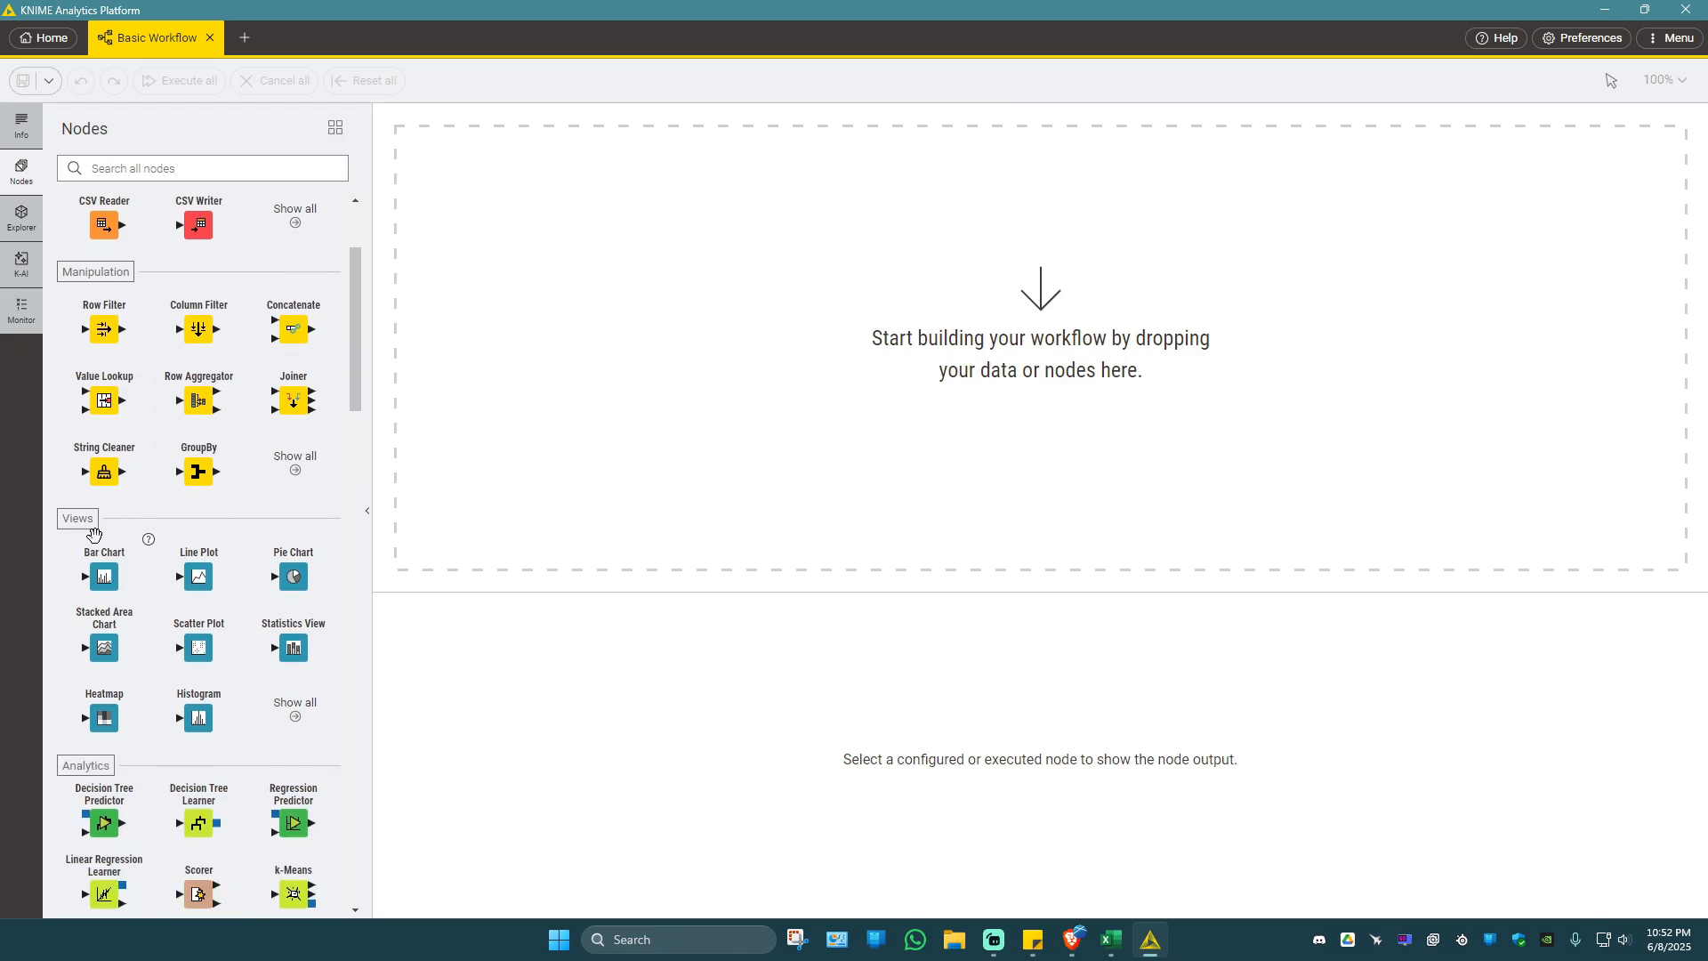
pyautogui.scroll(-7, 147, 578)
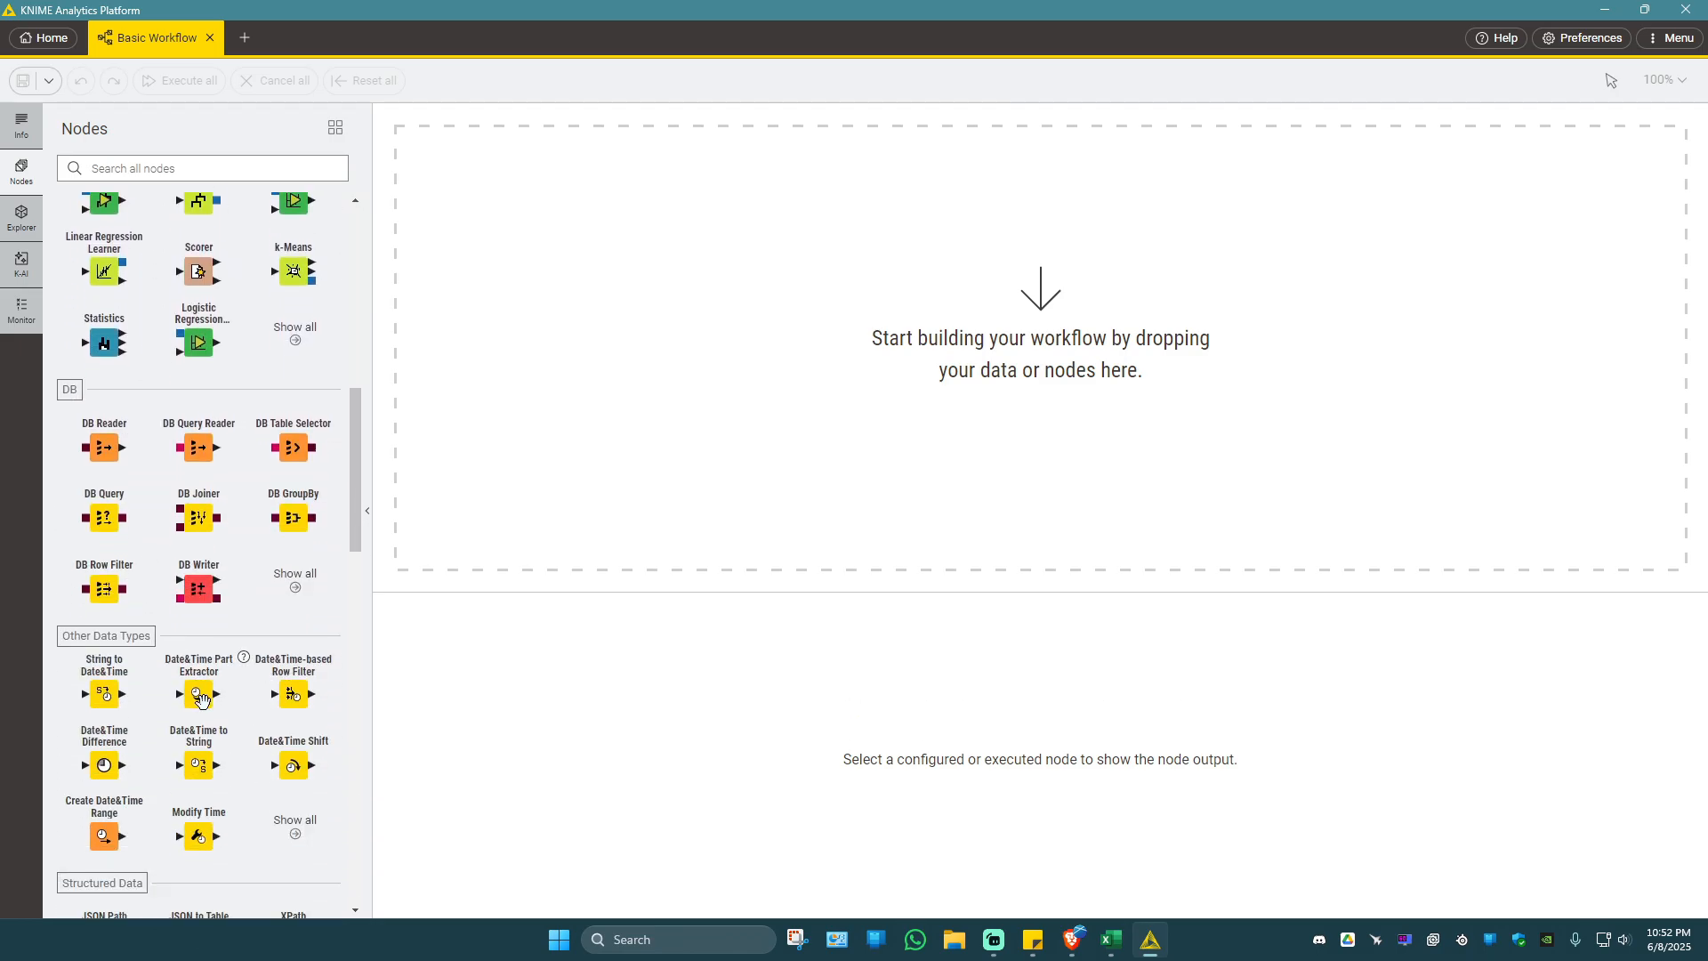
pyautogui.scroll(-8, 169, 623)
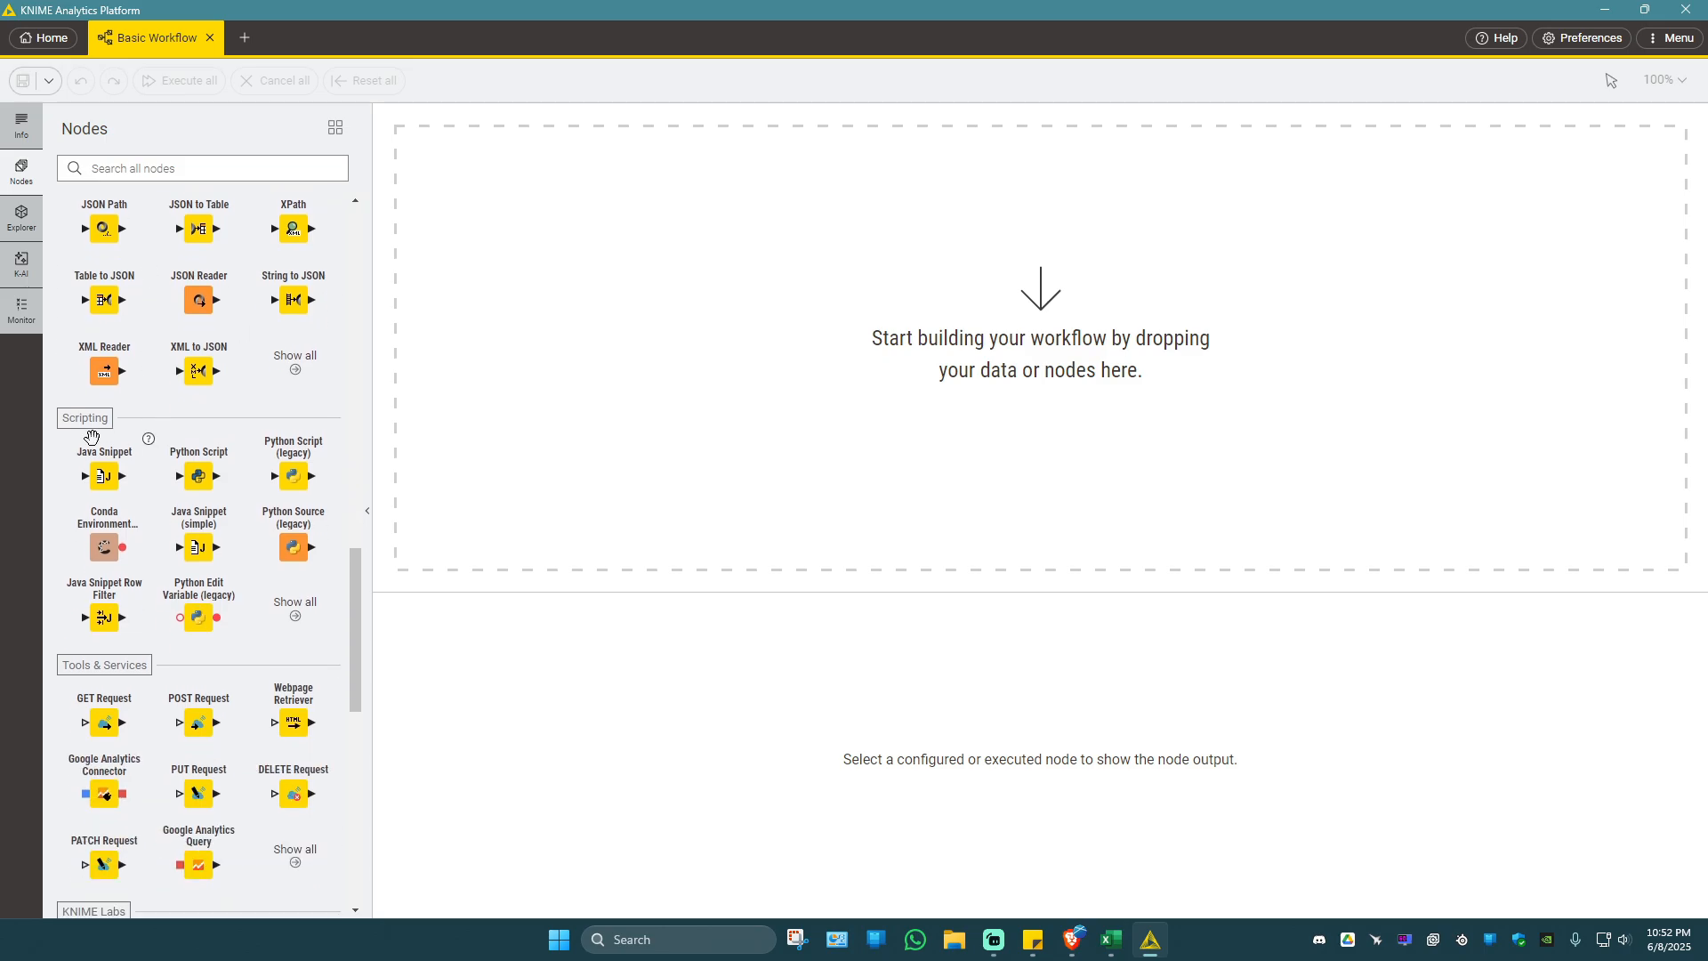
pyautogui.scroll(-4, 92, 436)
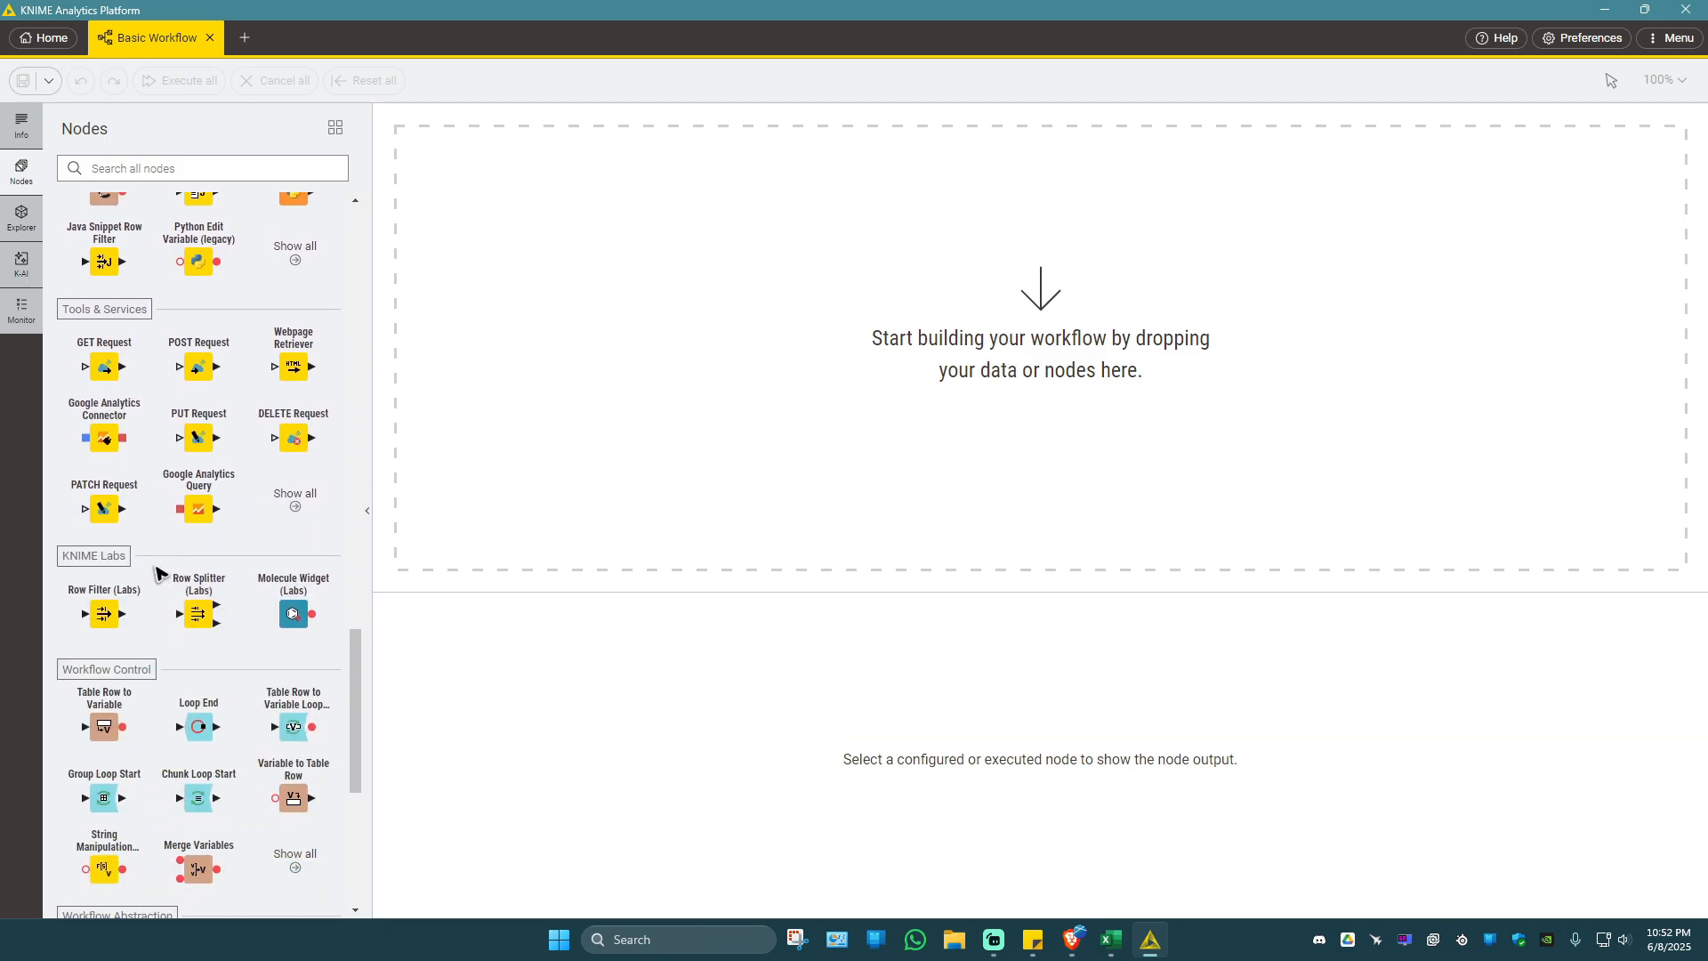
pyautogui.scroll(-5, 156, 572)
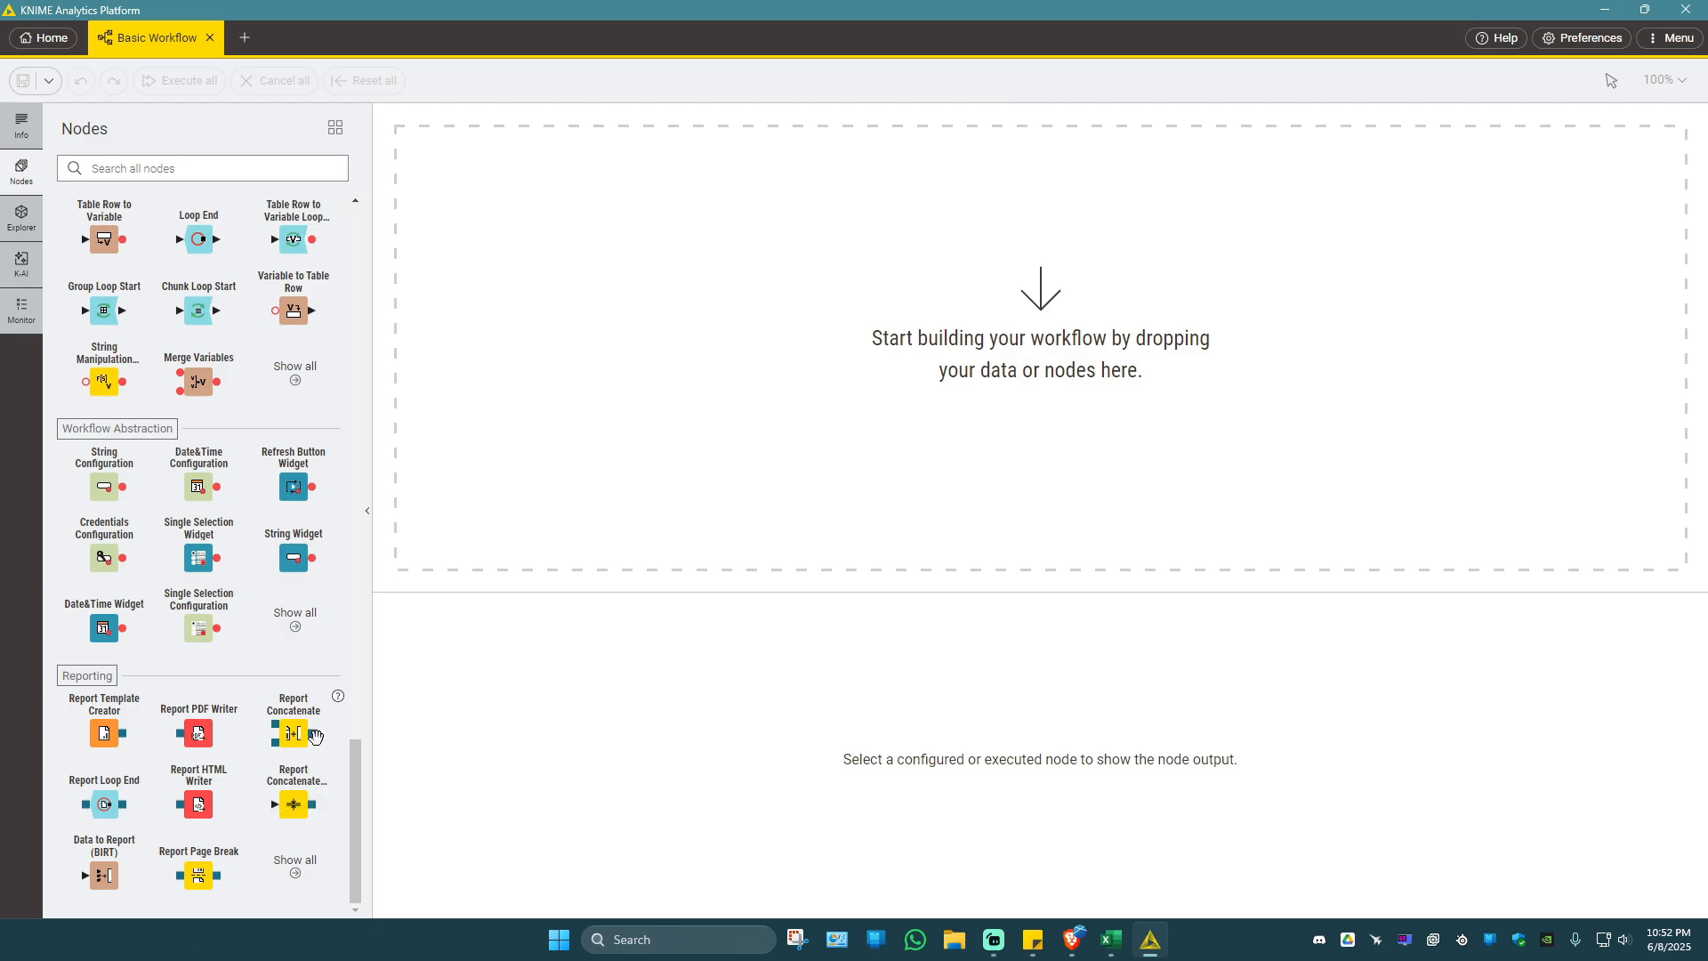
pyautogui.scroll(15, 233, 592)
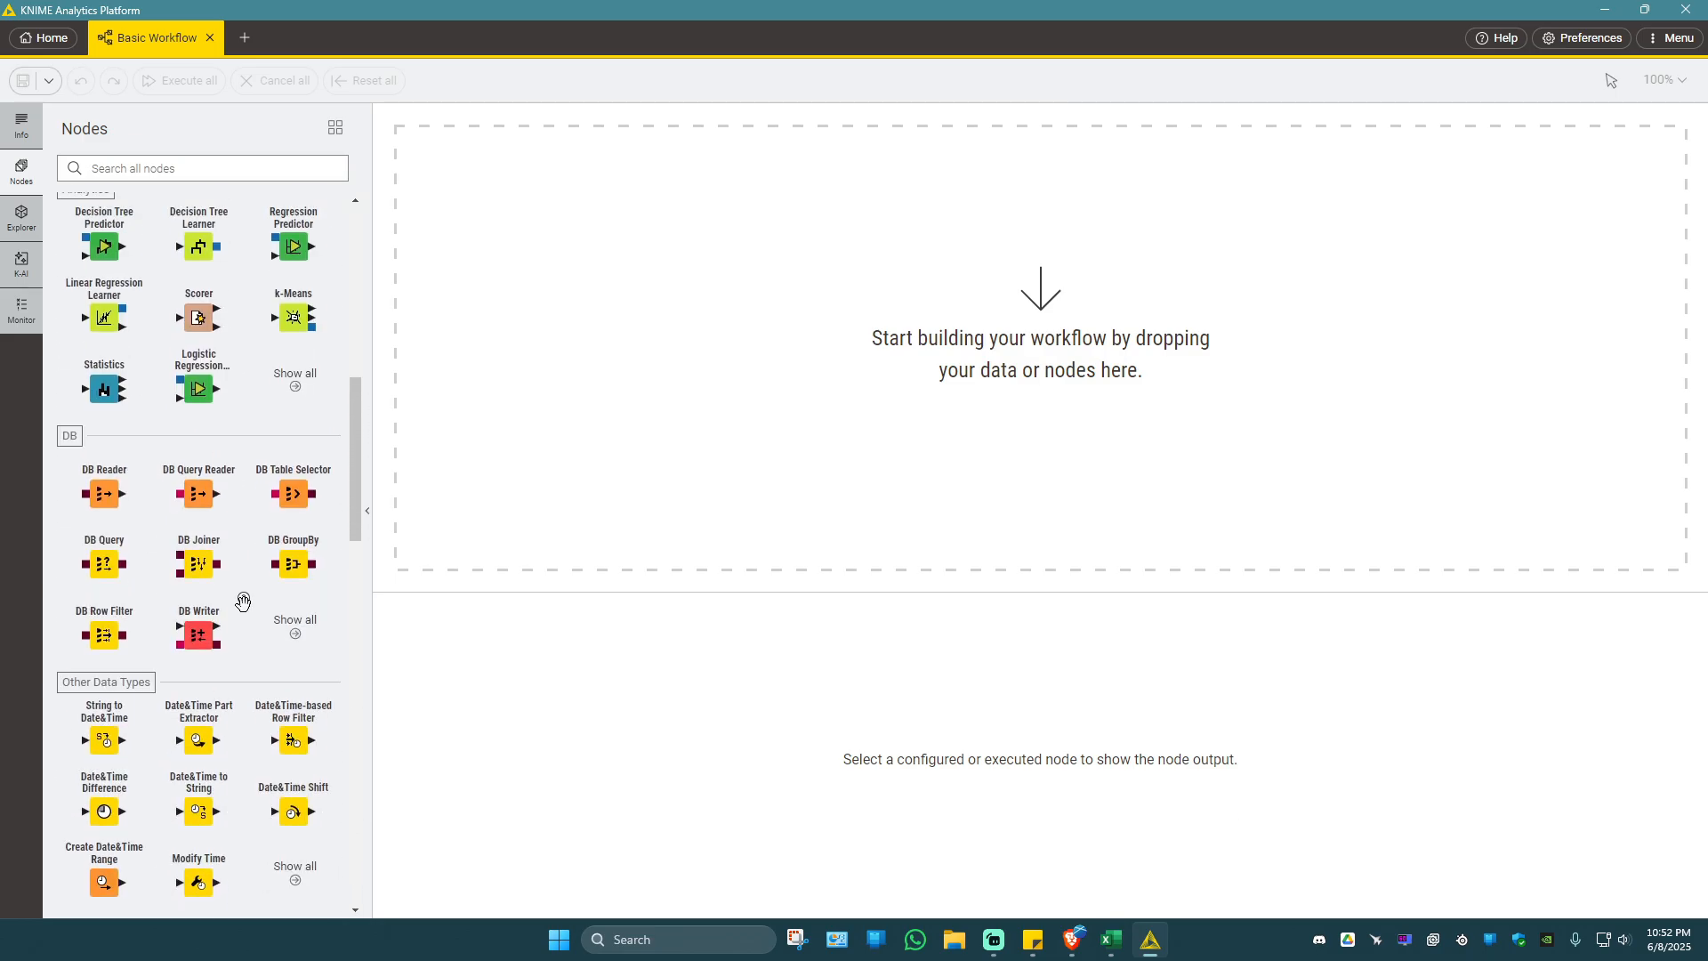
pyautogui.scroll(8, 243, 602)
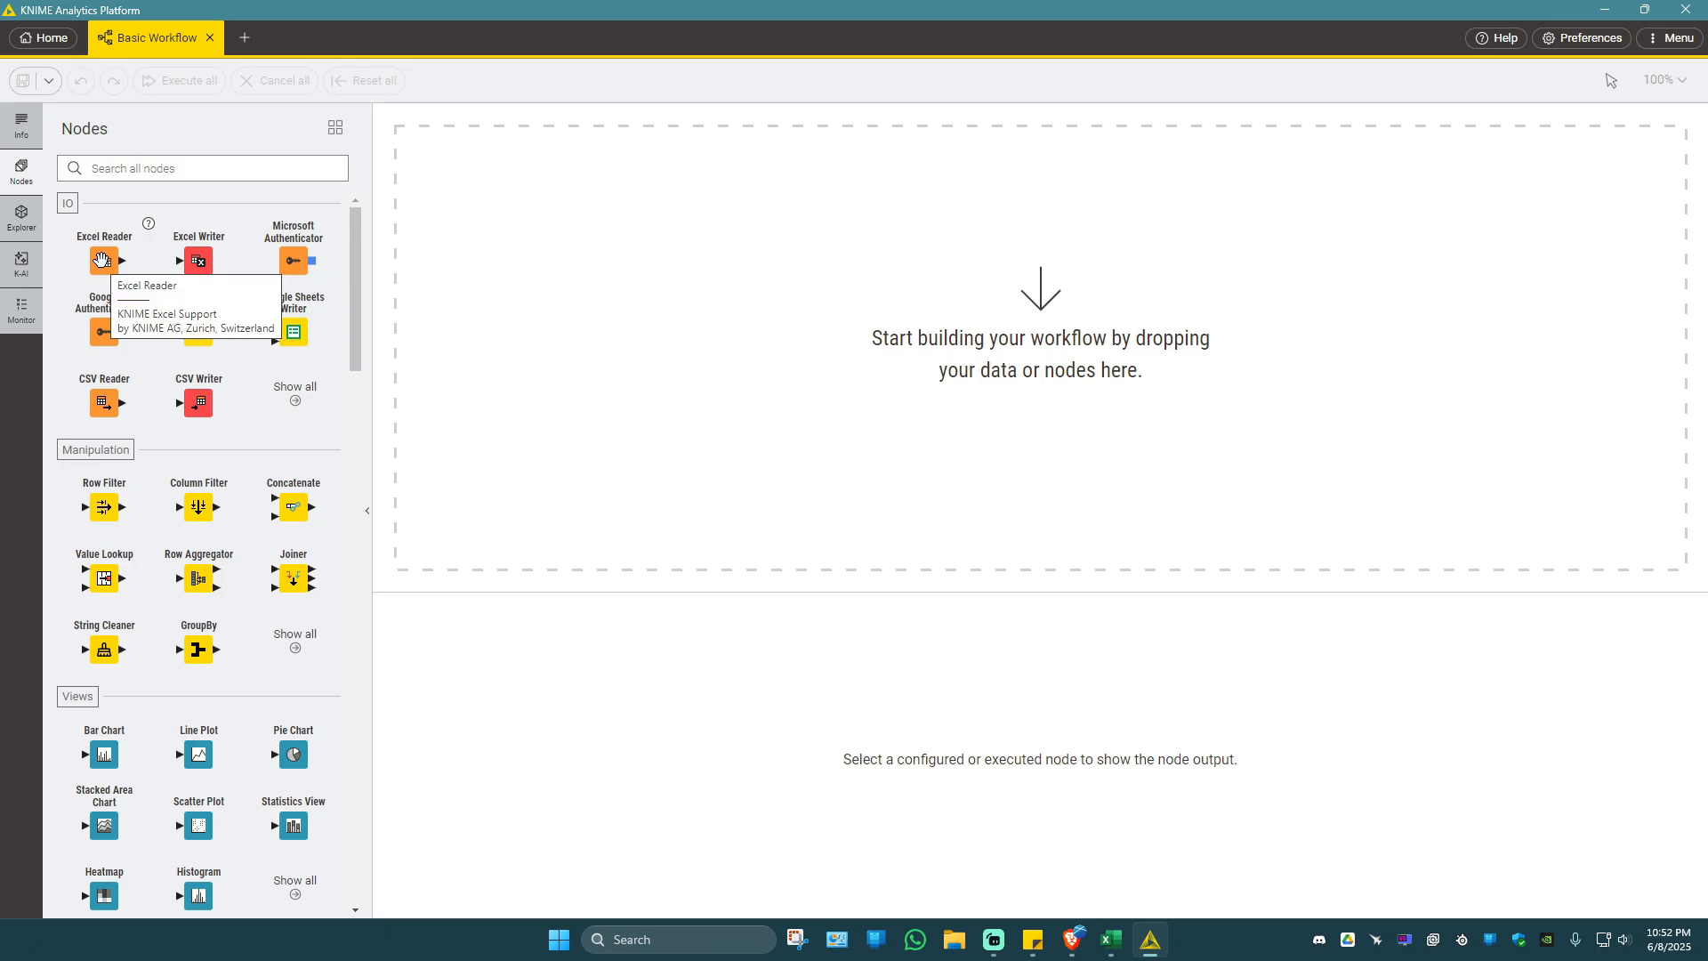
# Add an Excel Reader node to the empty workflow and open its configuration.
pyautogui.moveTo(103, 260); pyautogui.dragTo(557, 343)
pyautogui.rightClick(554, 342)
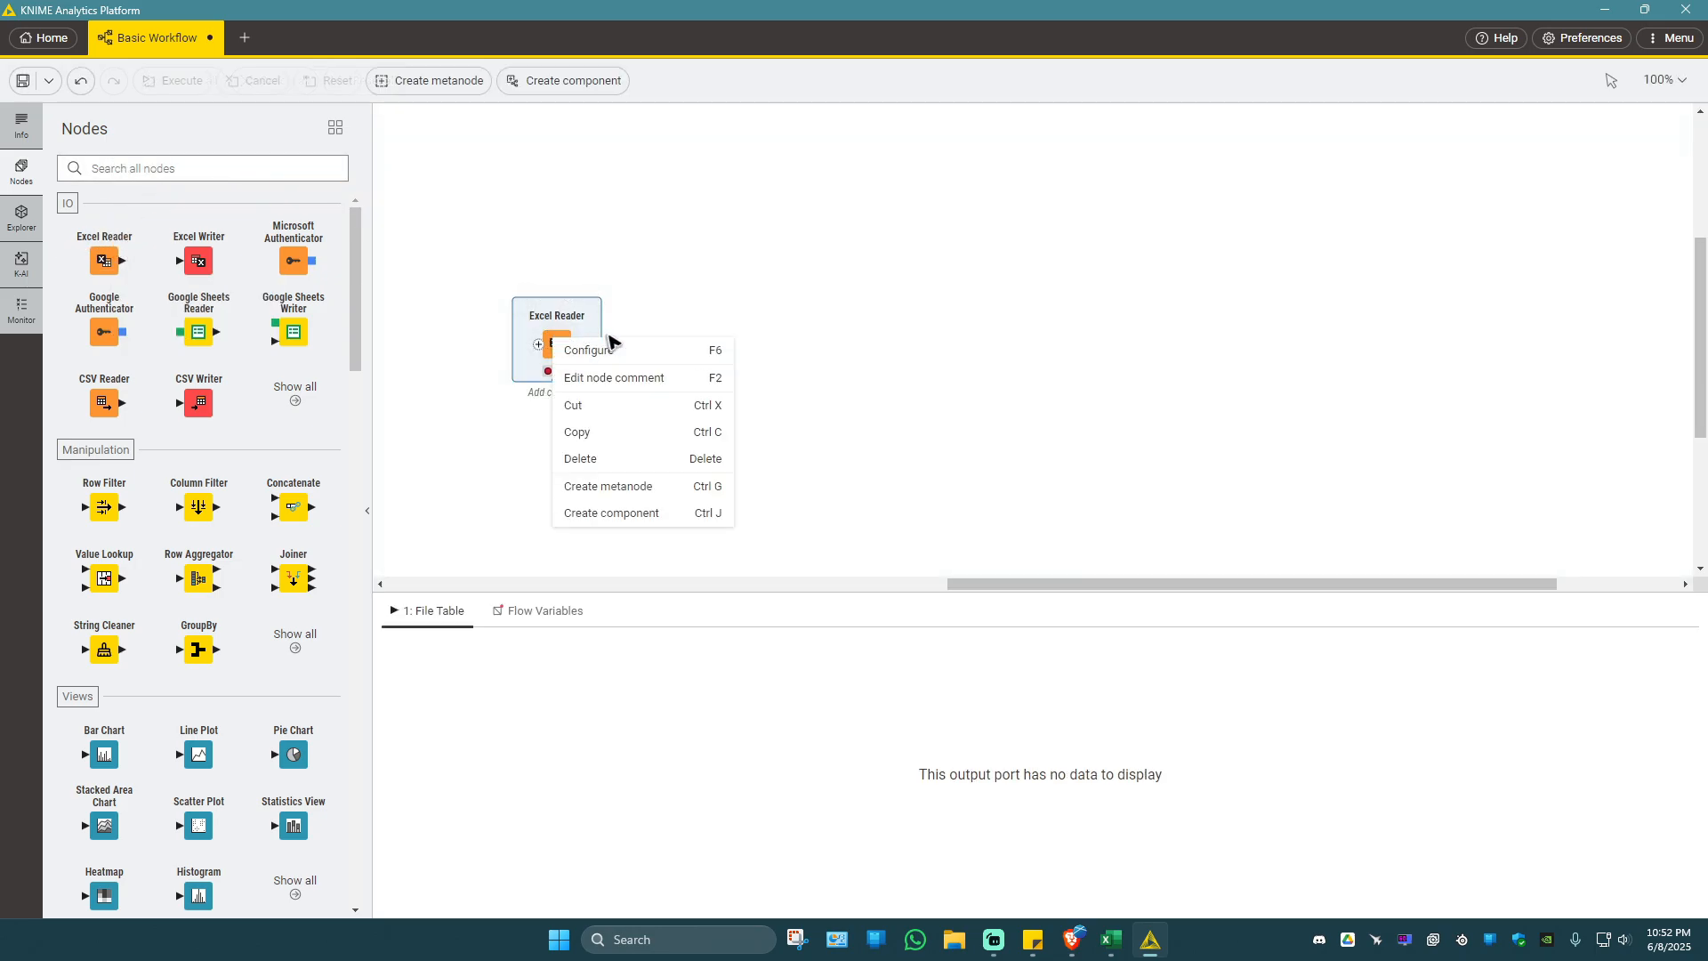
pyautogui.click(680, 353)
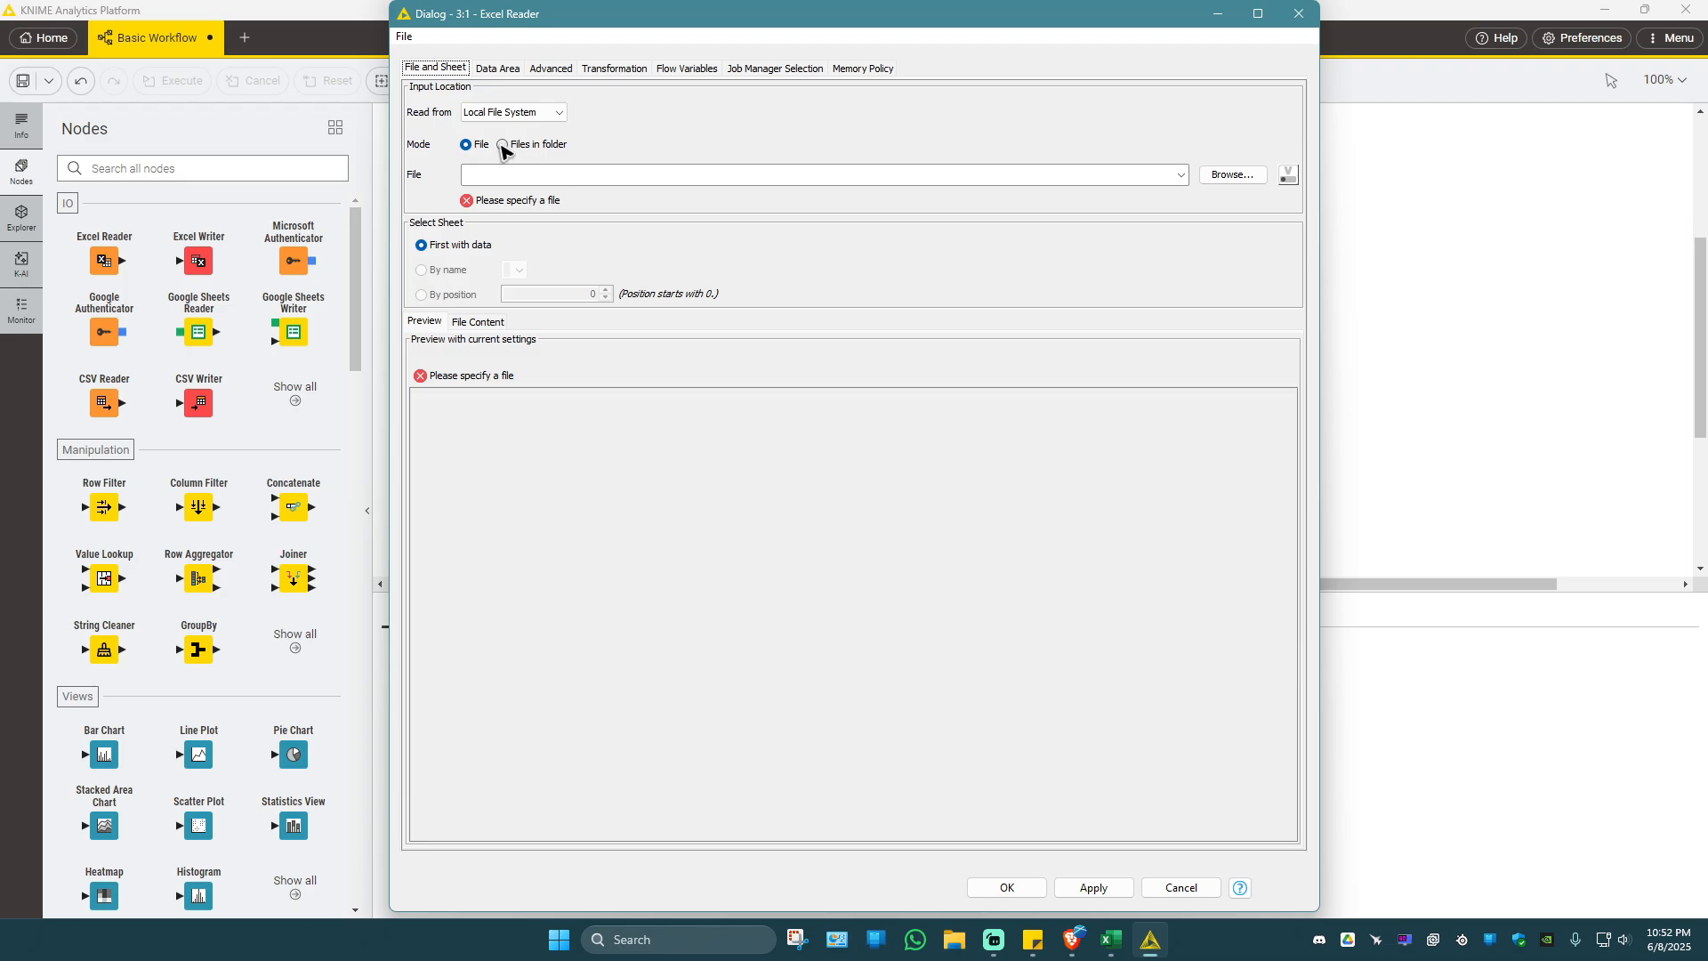
# Set the Excel Reader to read the single file Olympic_Athlete_Bio from the Merge This folder on the Desktop, and apply the configuration.
pyautogui.click(503, 145)
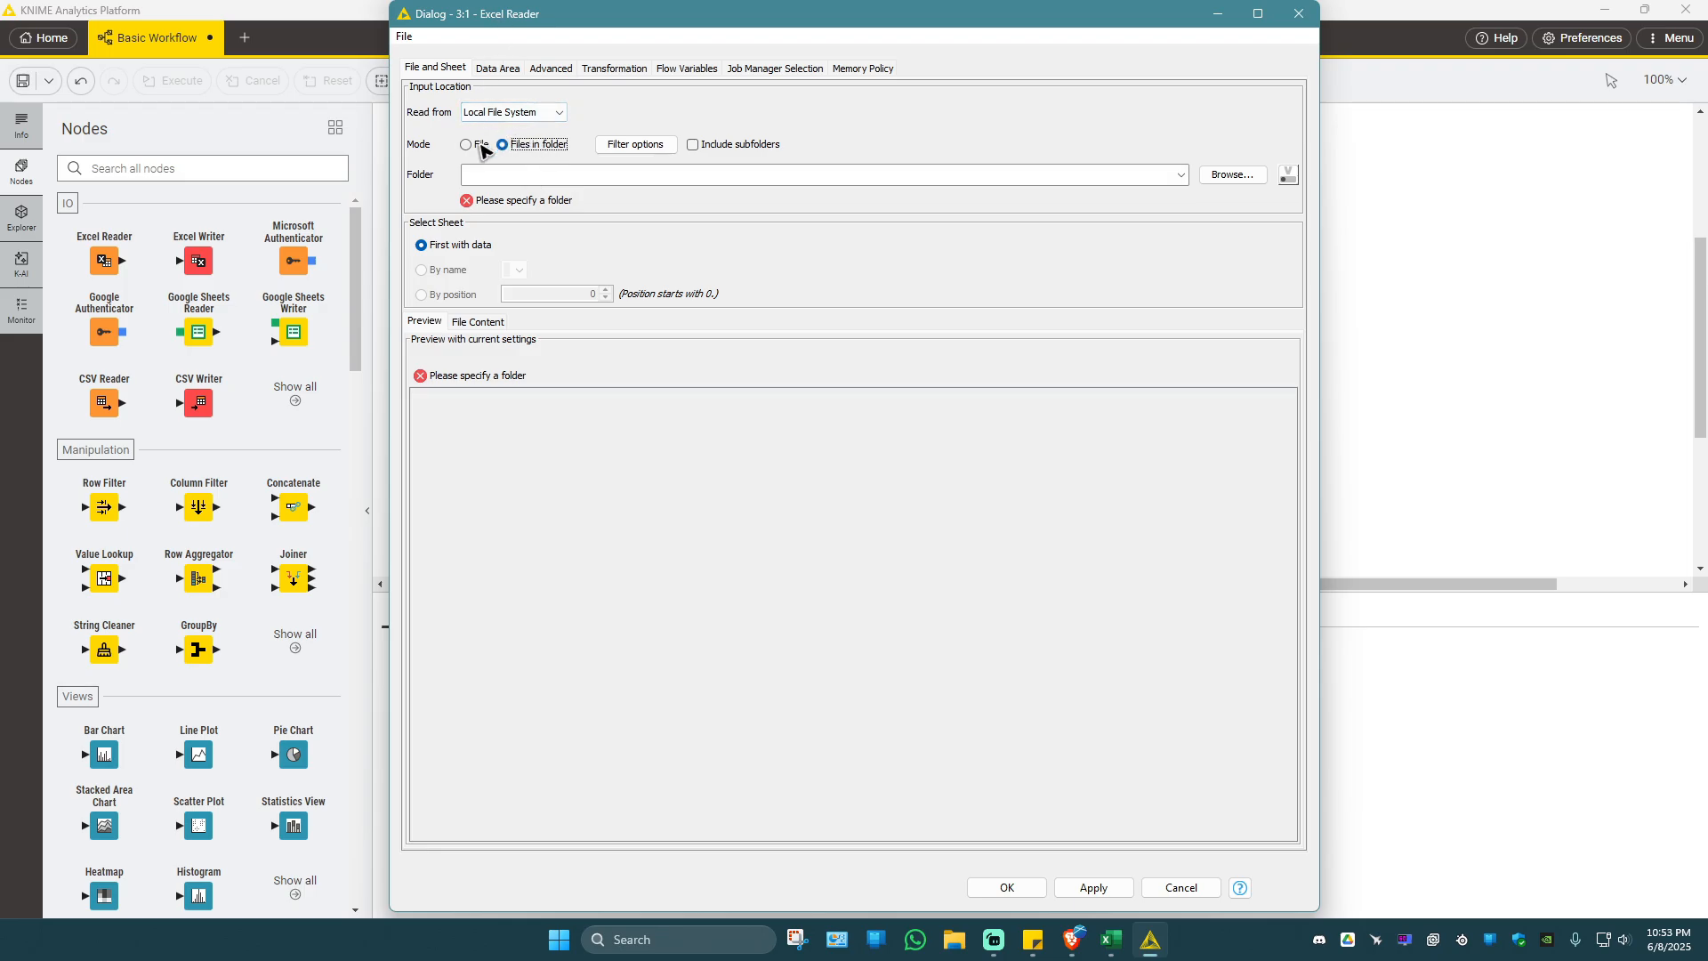
pyautogui.click(480, 146)
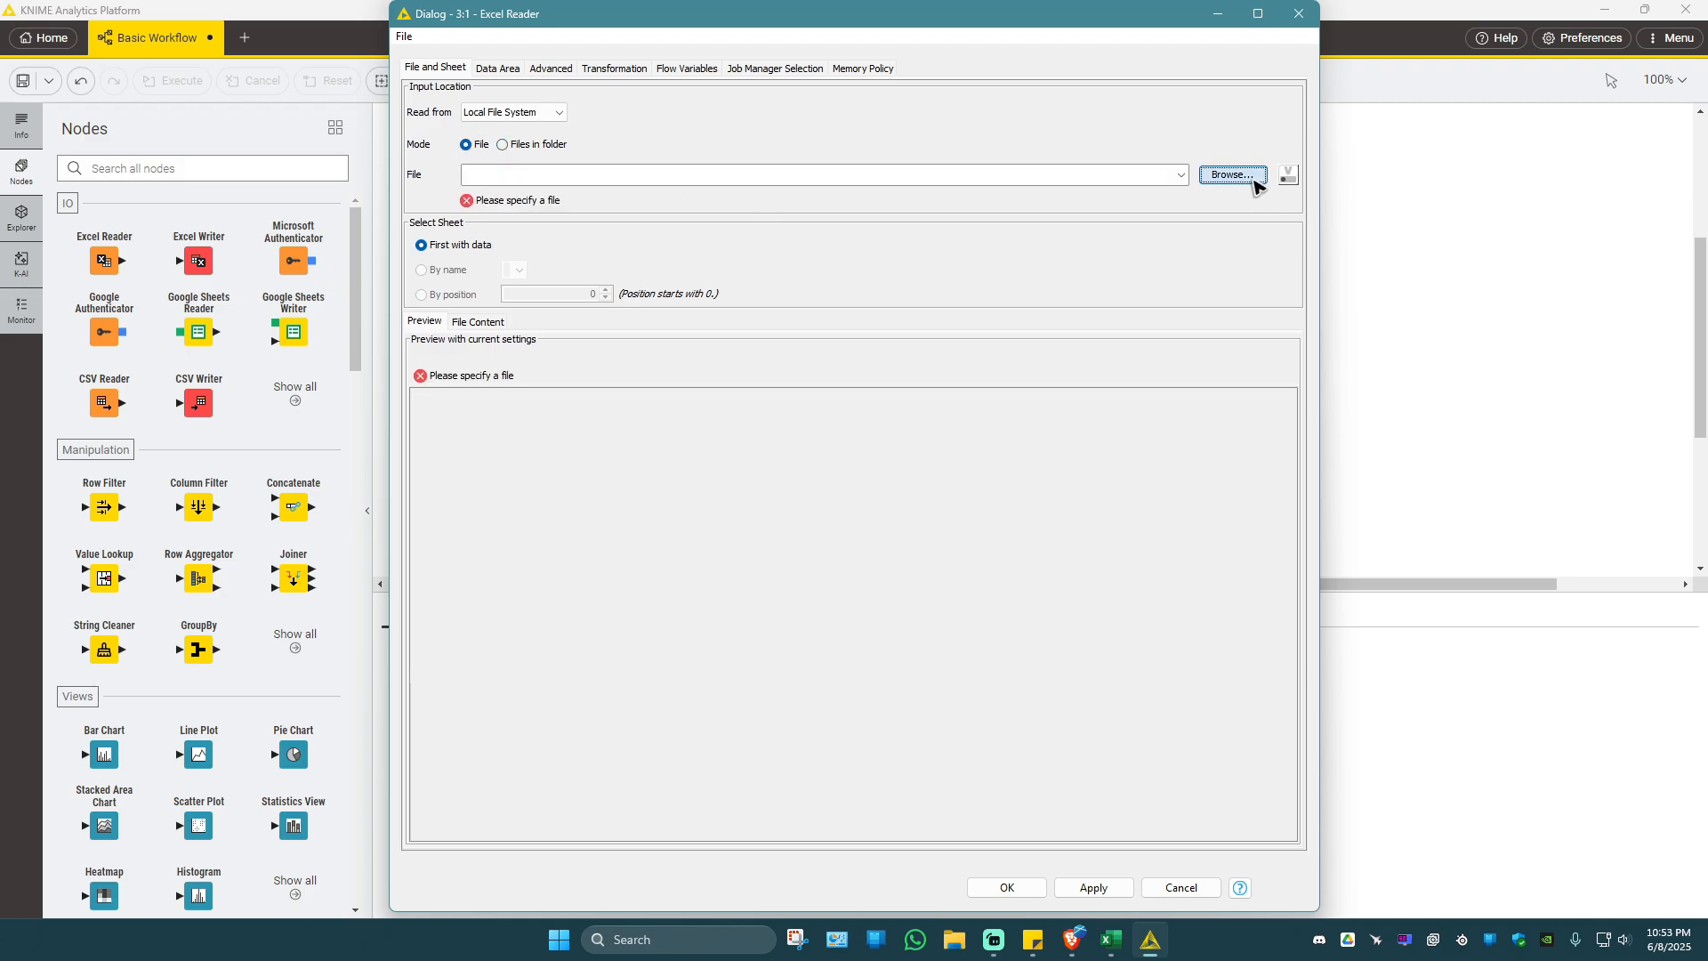
pyautogui.click(1243, 178)
pyautogui.click(635, 157)
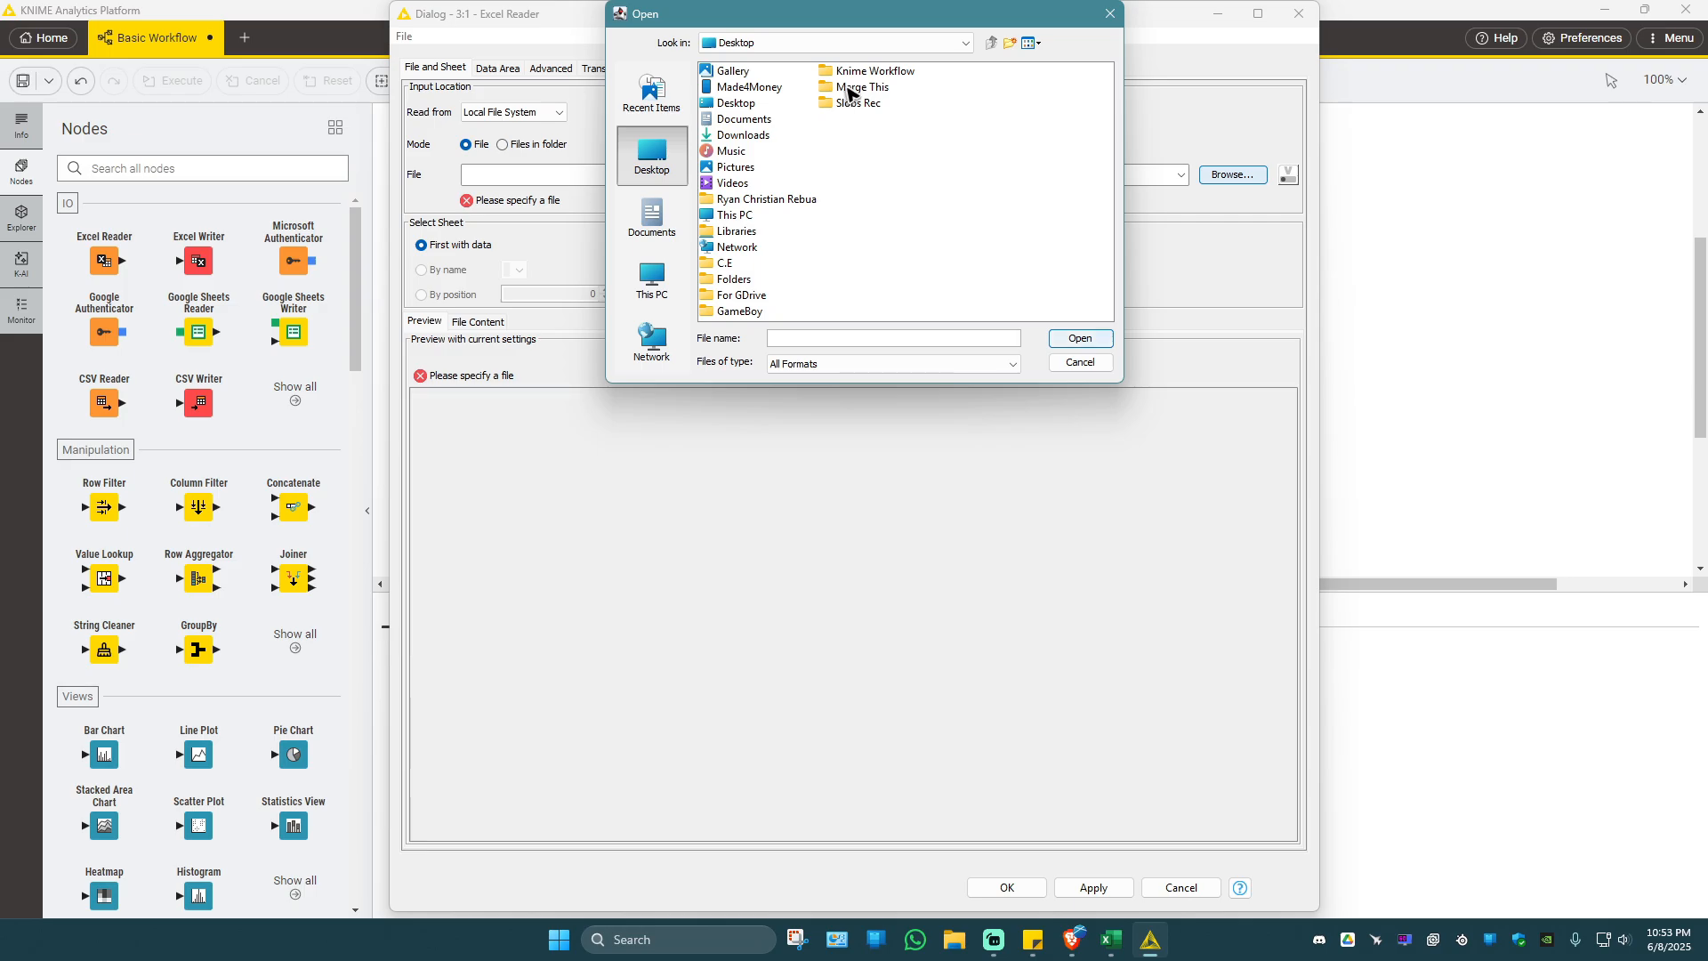
pyautogui.doubleClick(850, 89)
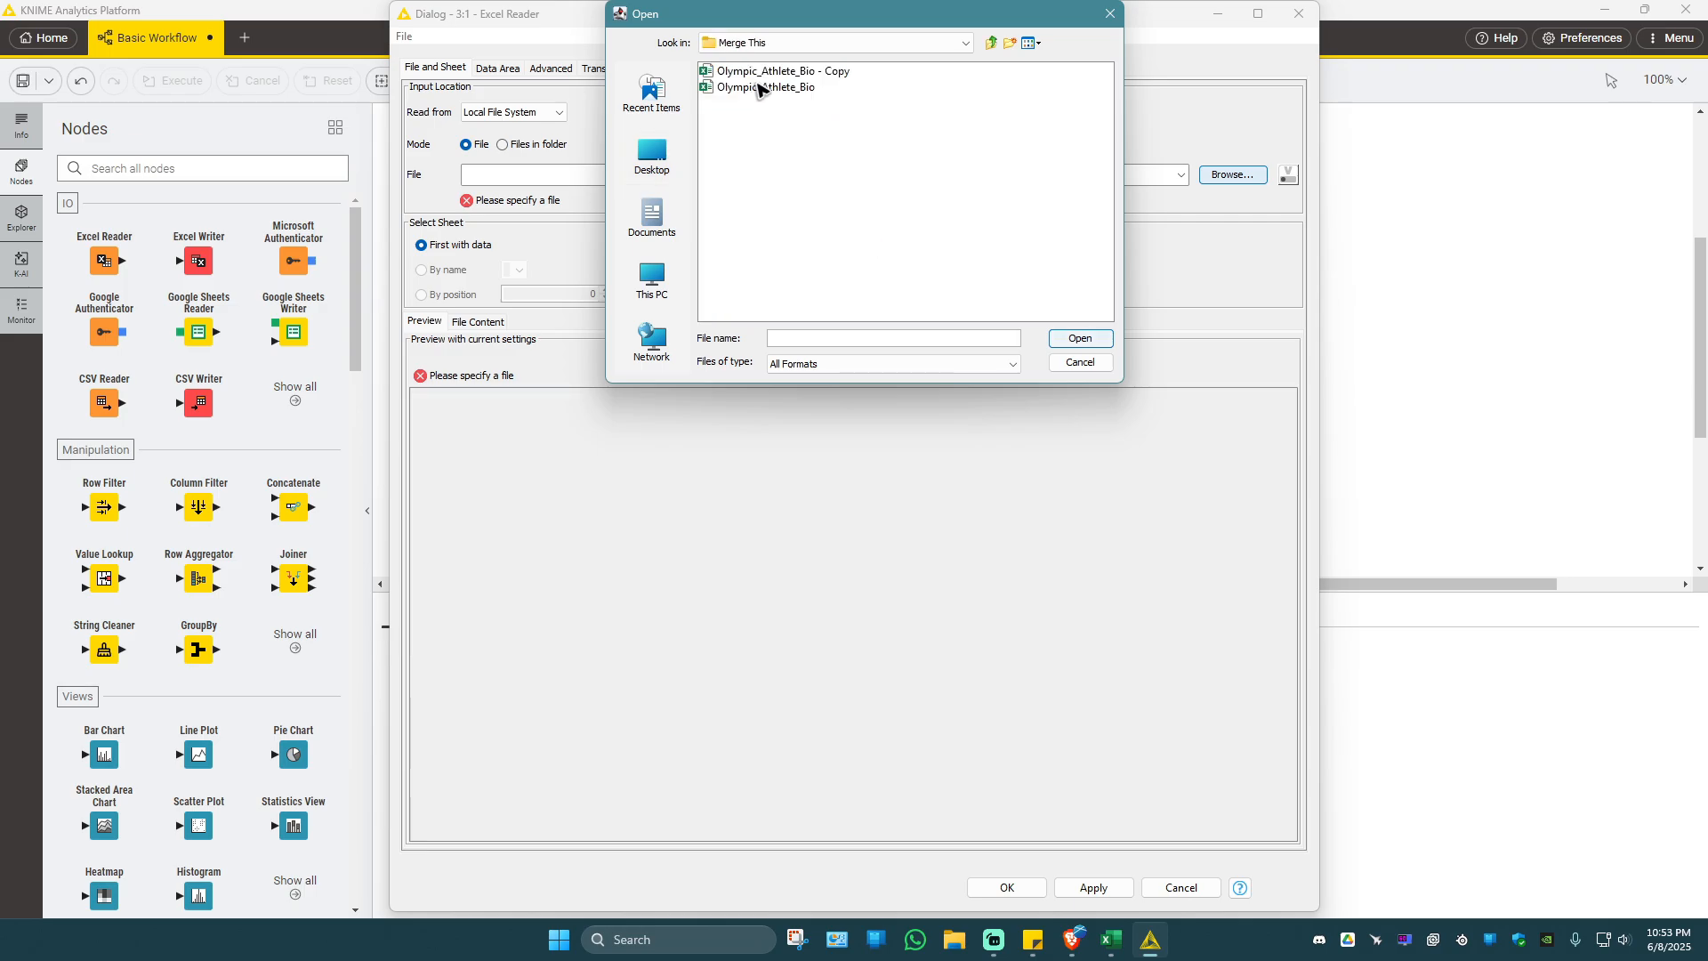
pyautogui.click(761, 86)
pyautogui.click(1078, 337)
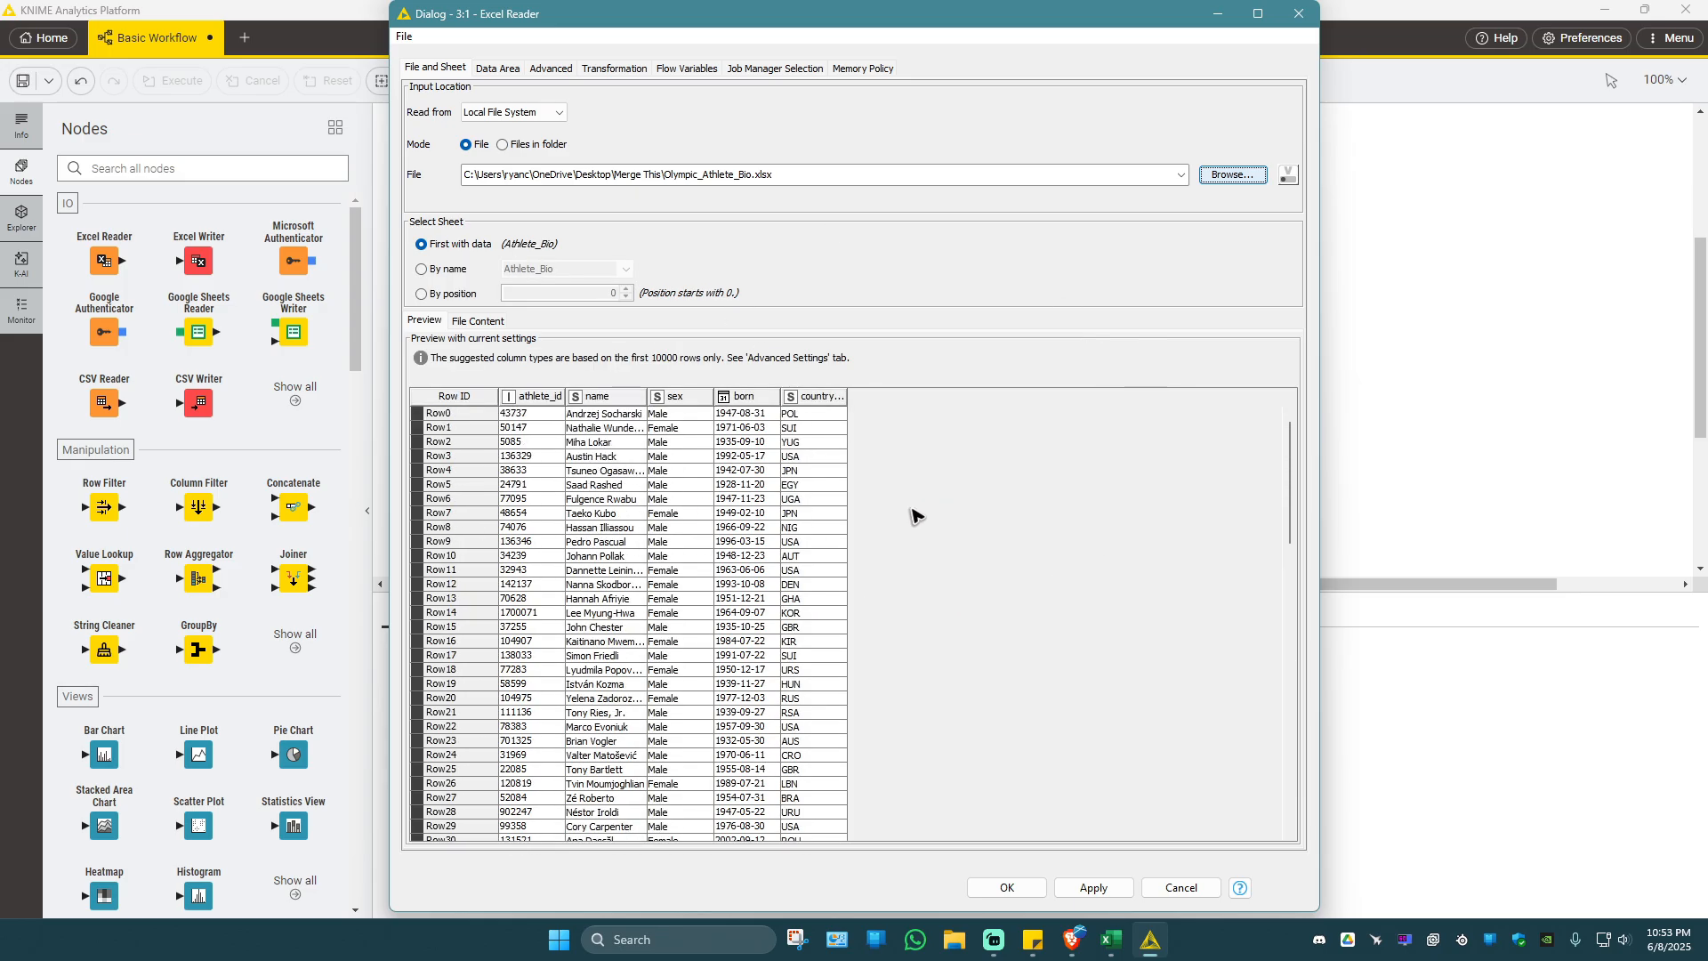
pyautogui.click(1103, 887)
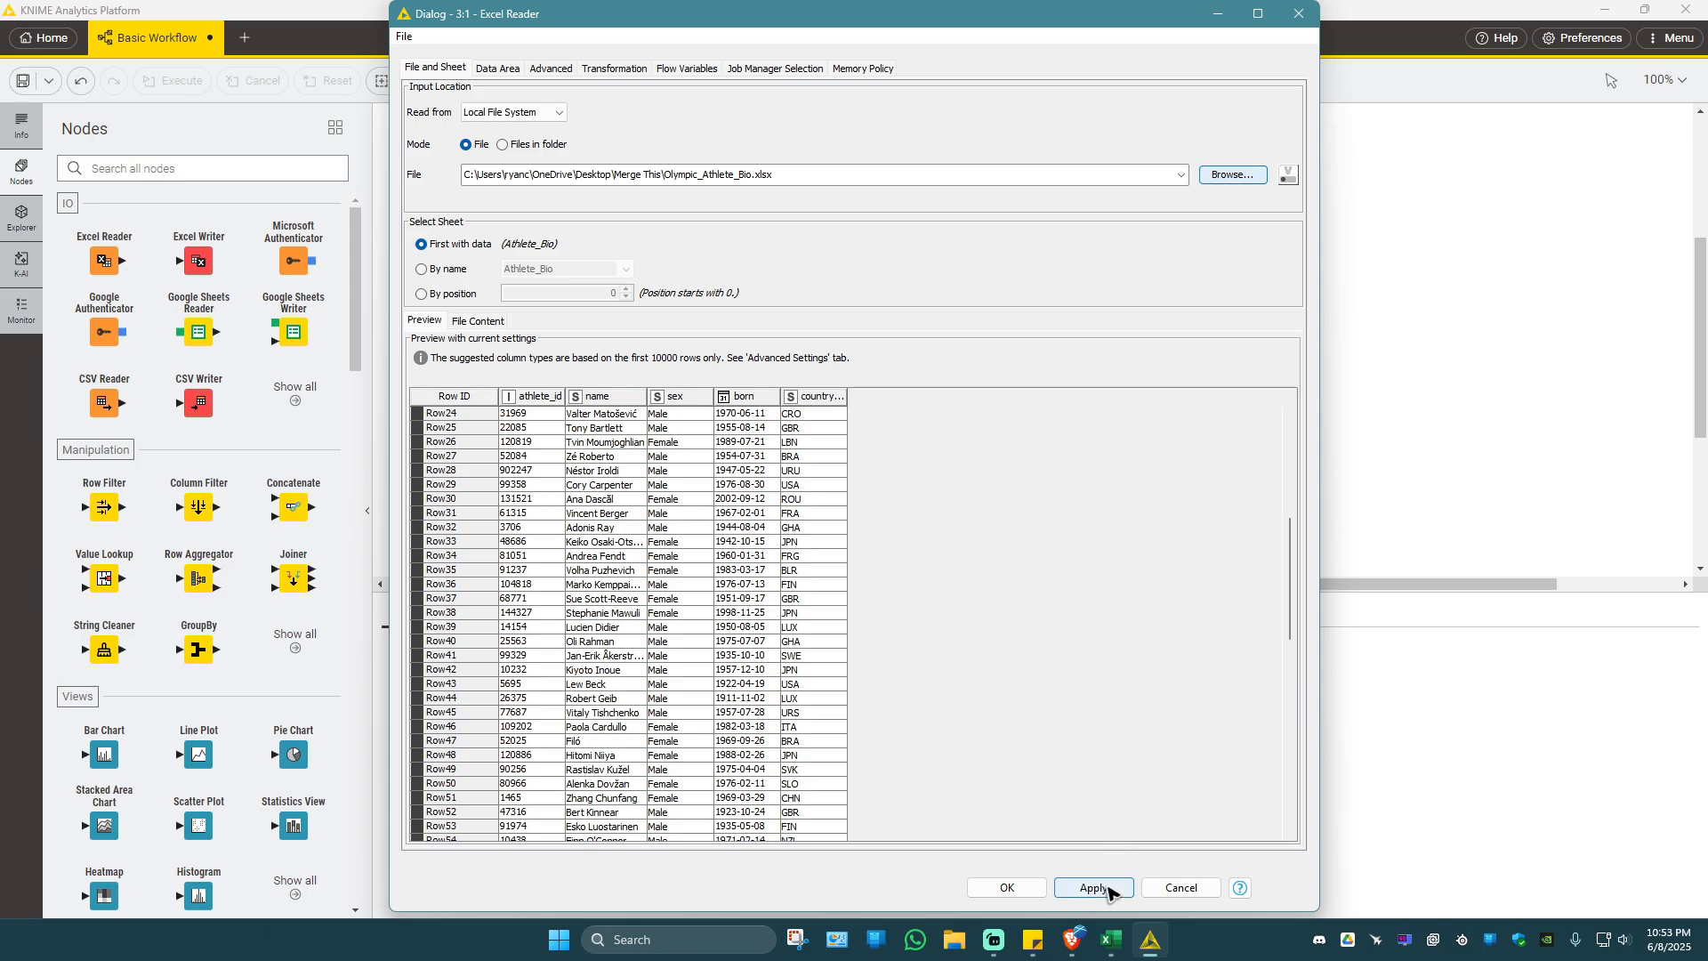
pyautogui.click(1006, 888)
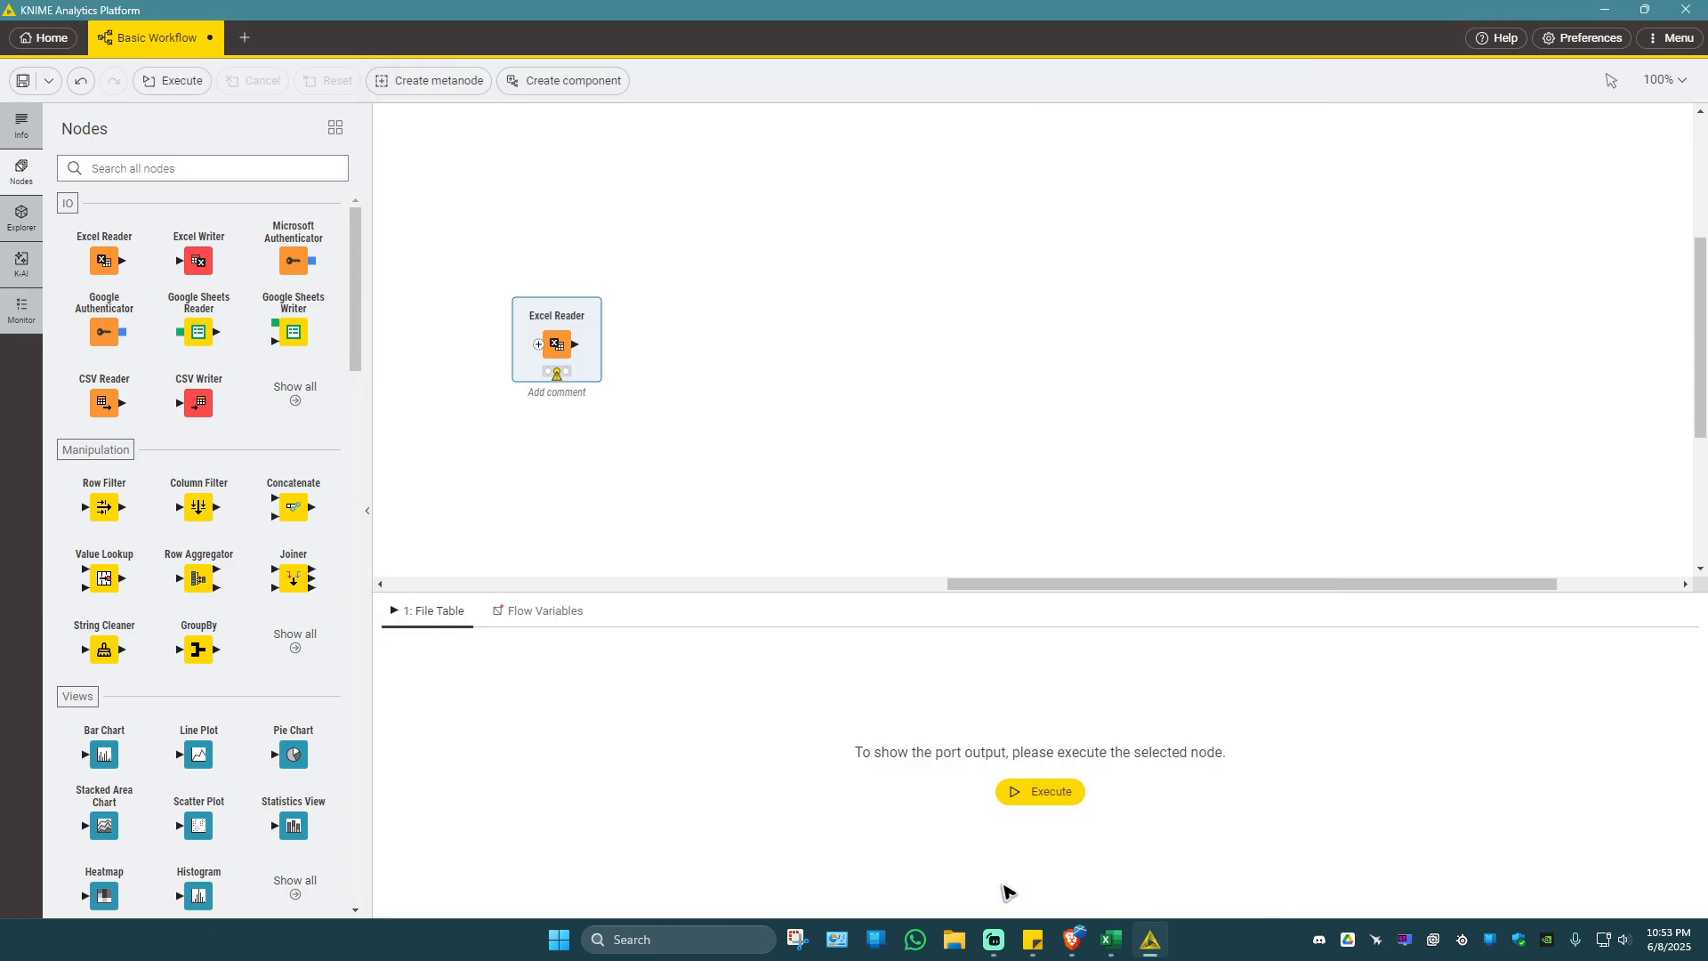
# Execute the Excel Reader node and look through the rows of its output table.
pyautogui.click(1041, 793)
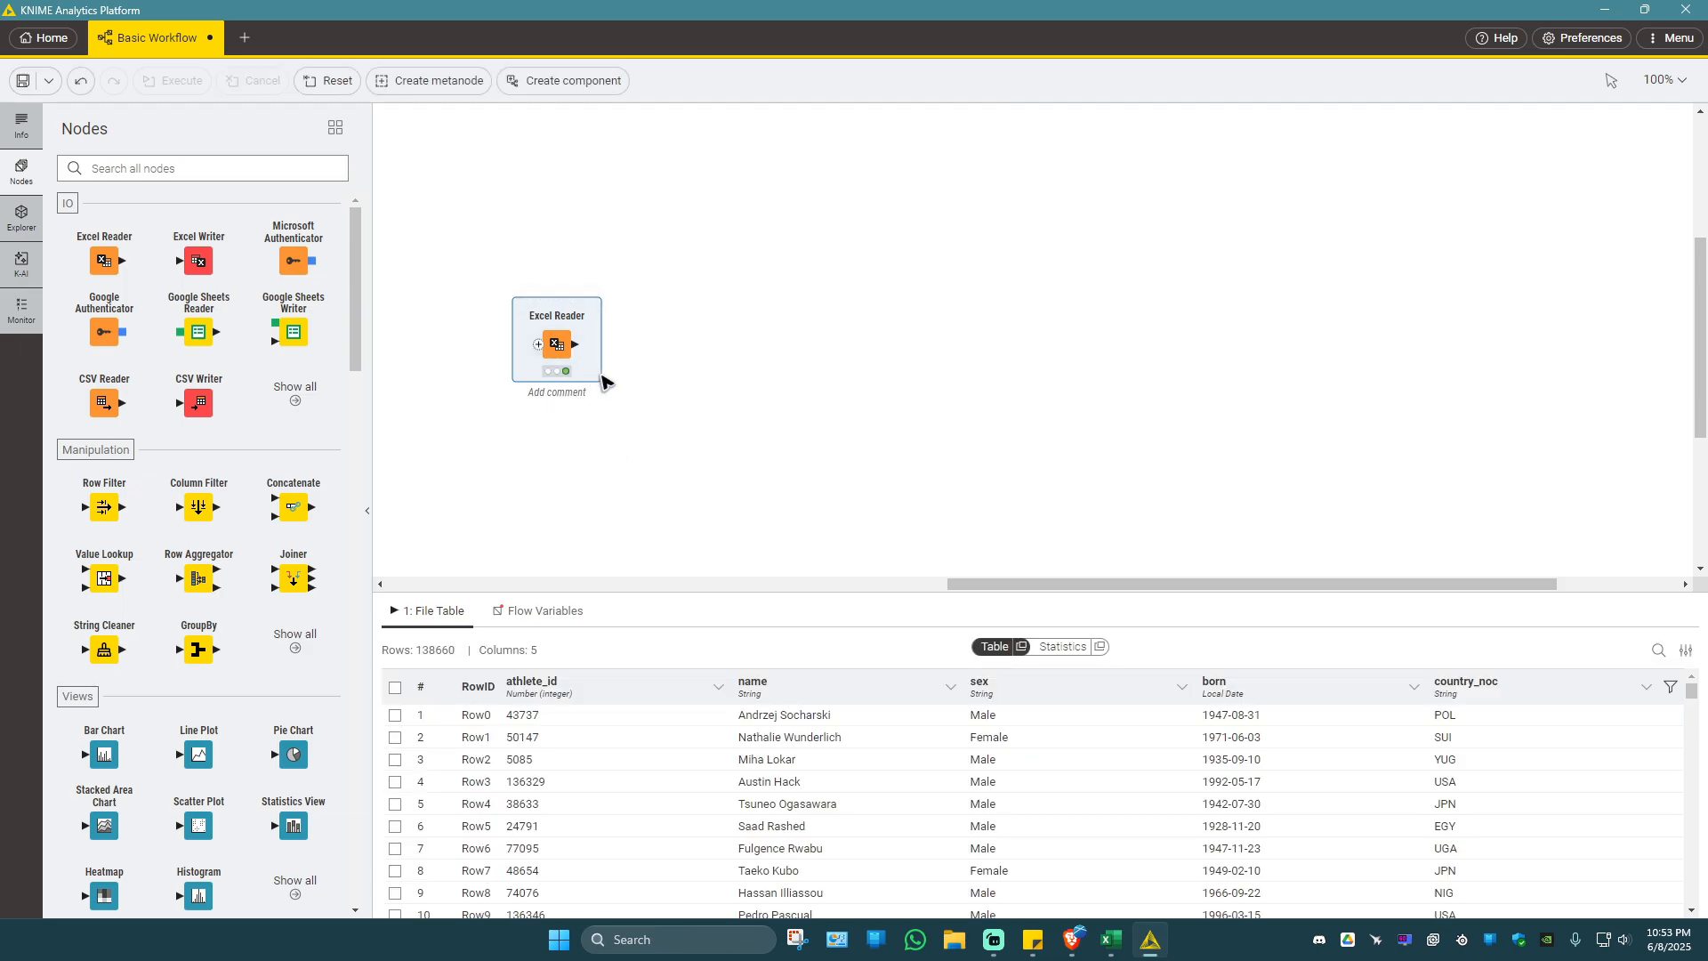
pyautogui.scroll(-10, 719, 806)
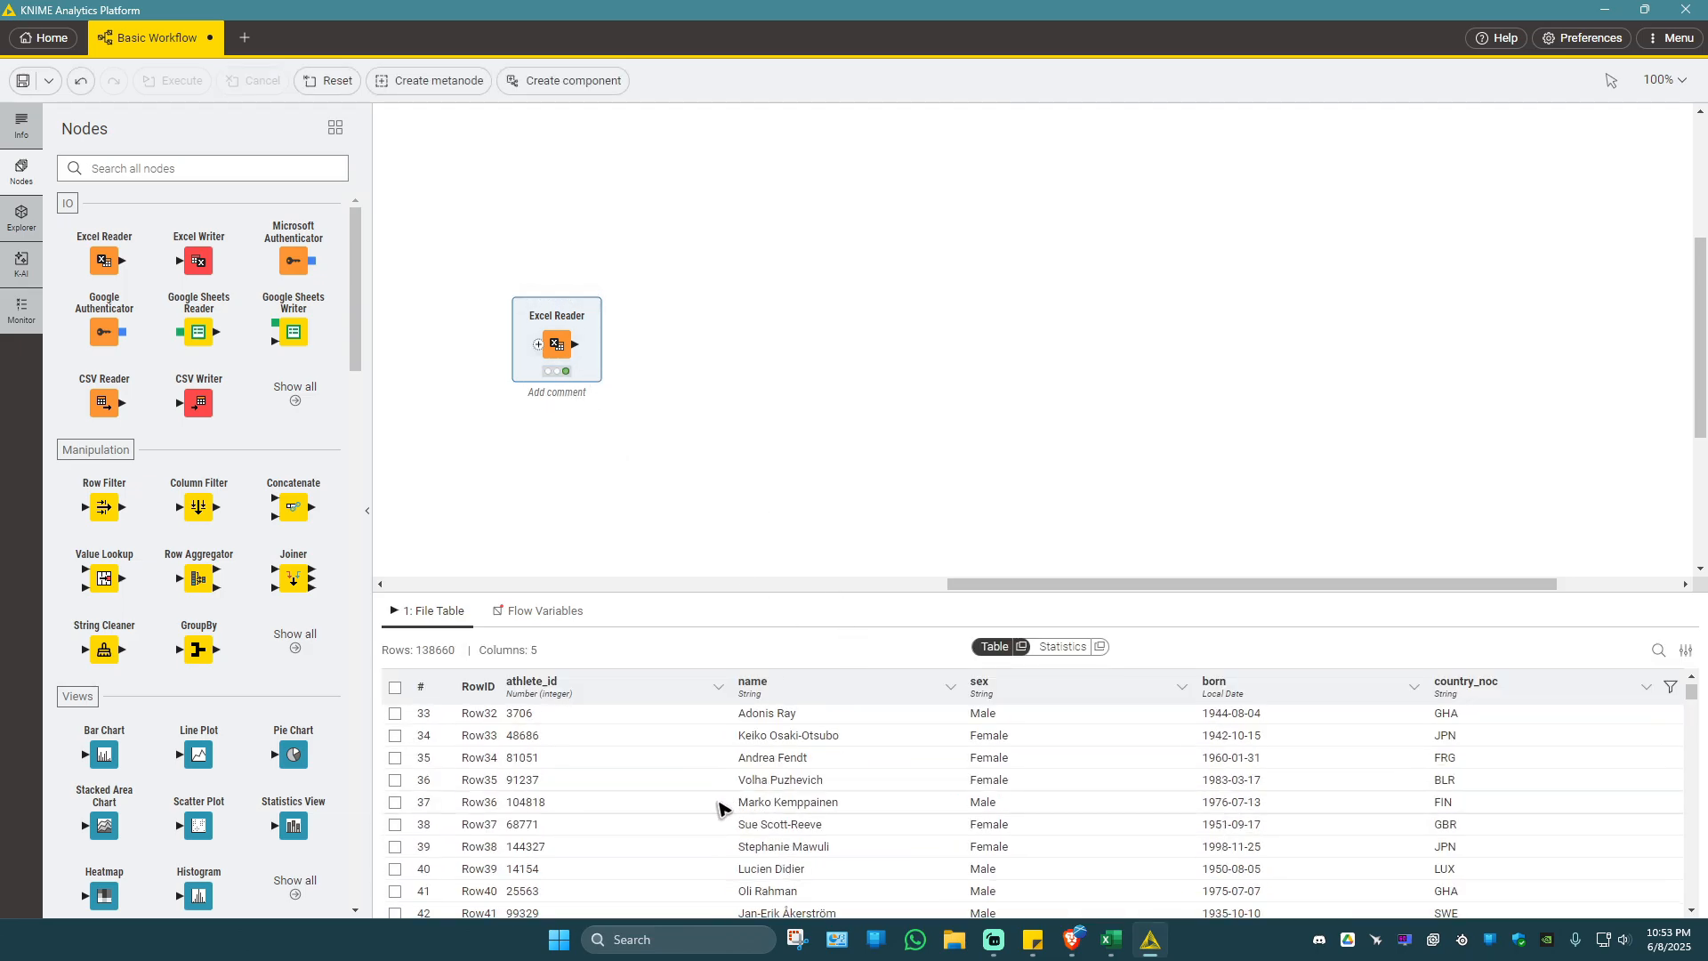
pyautogui.scroll(10, 720, 805)
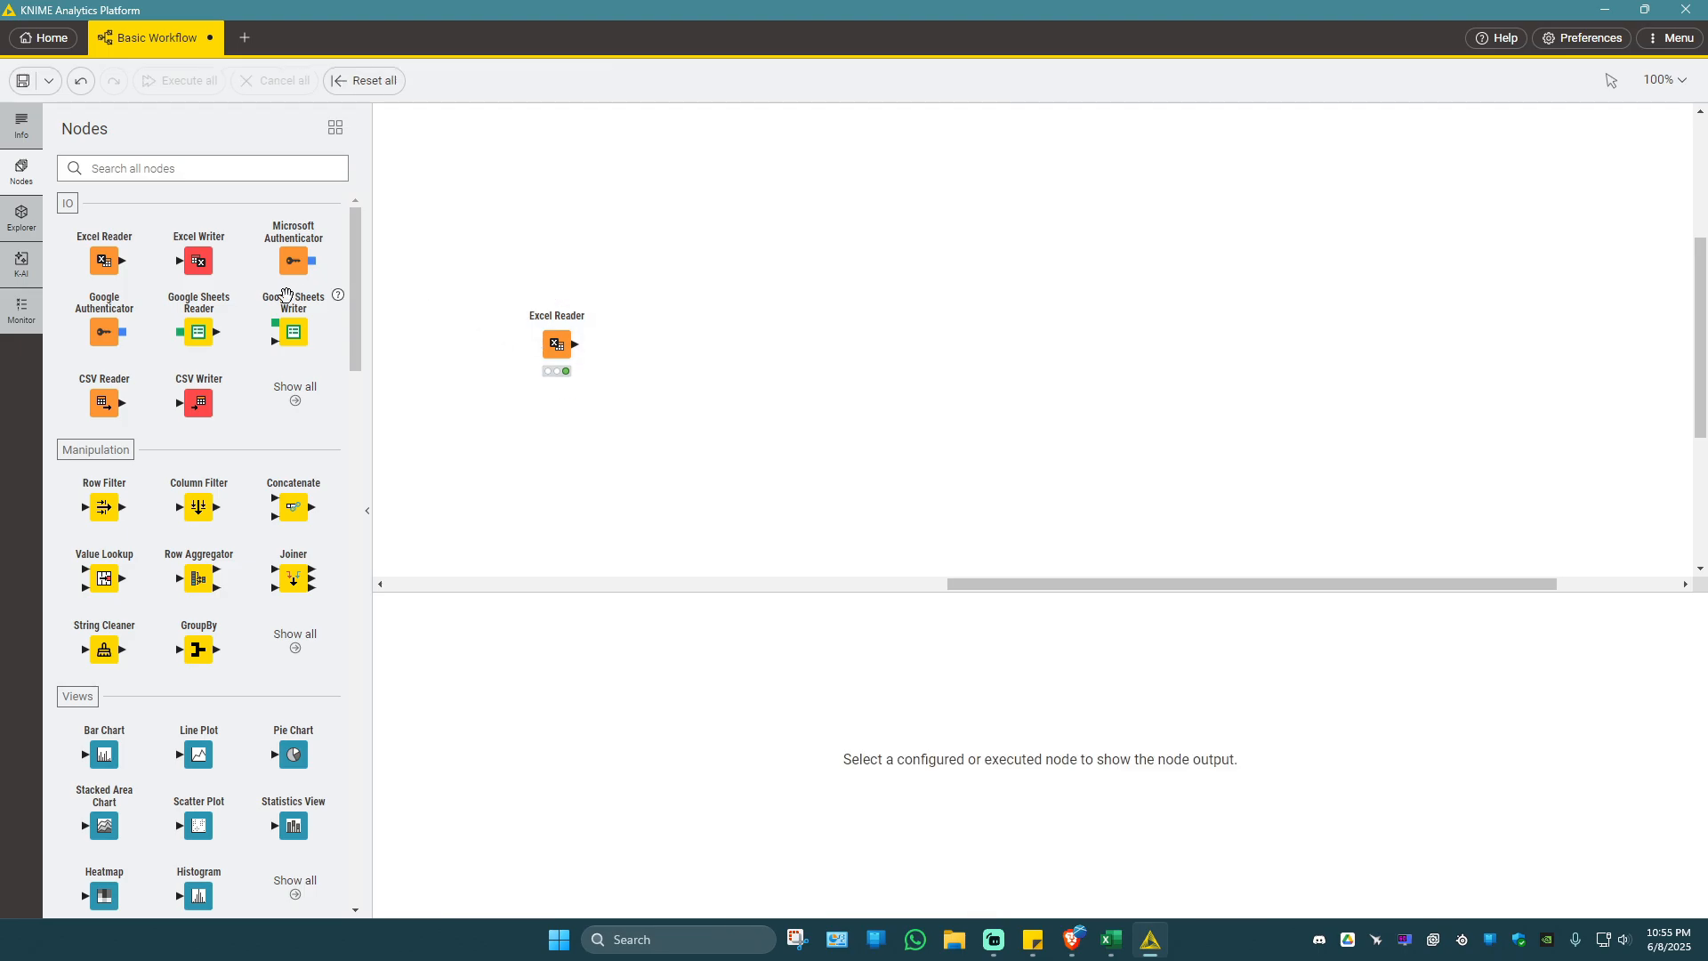
# Add a Pie Chart node connected to the Excel Reader's output and execute it.
pyautogui.scroll(-4, 356, 331)
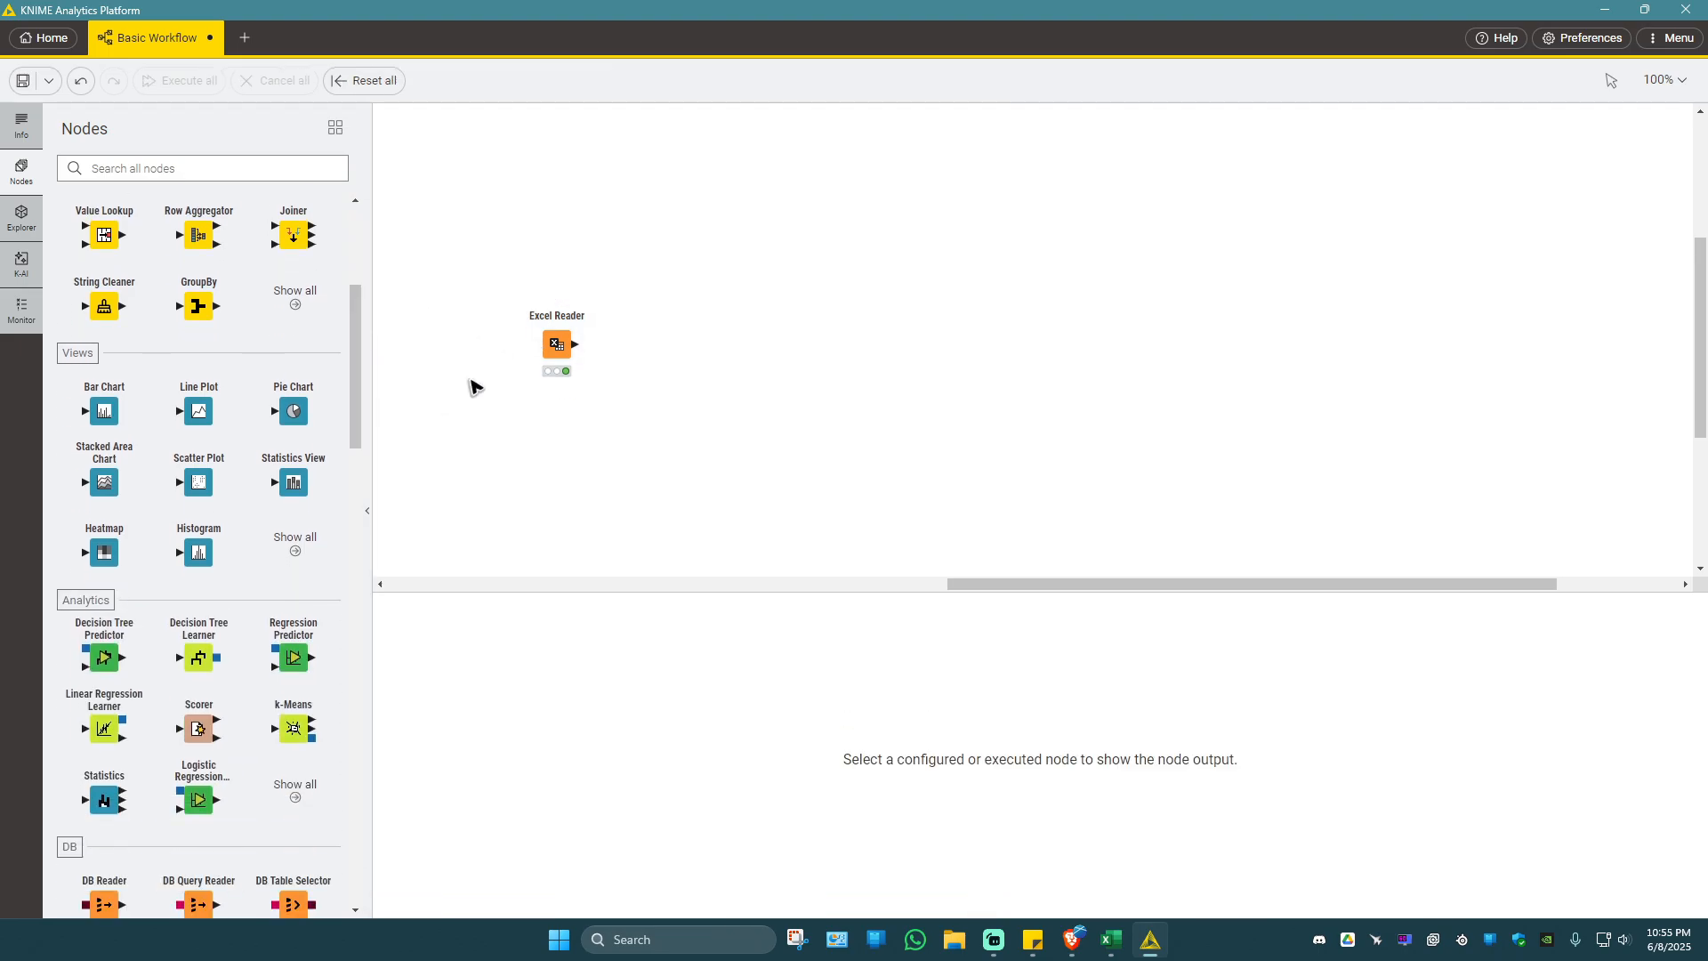
pyautogui.scroll(-1, 356, 374)
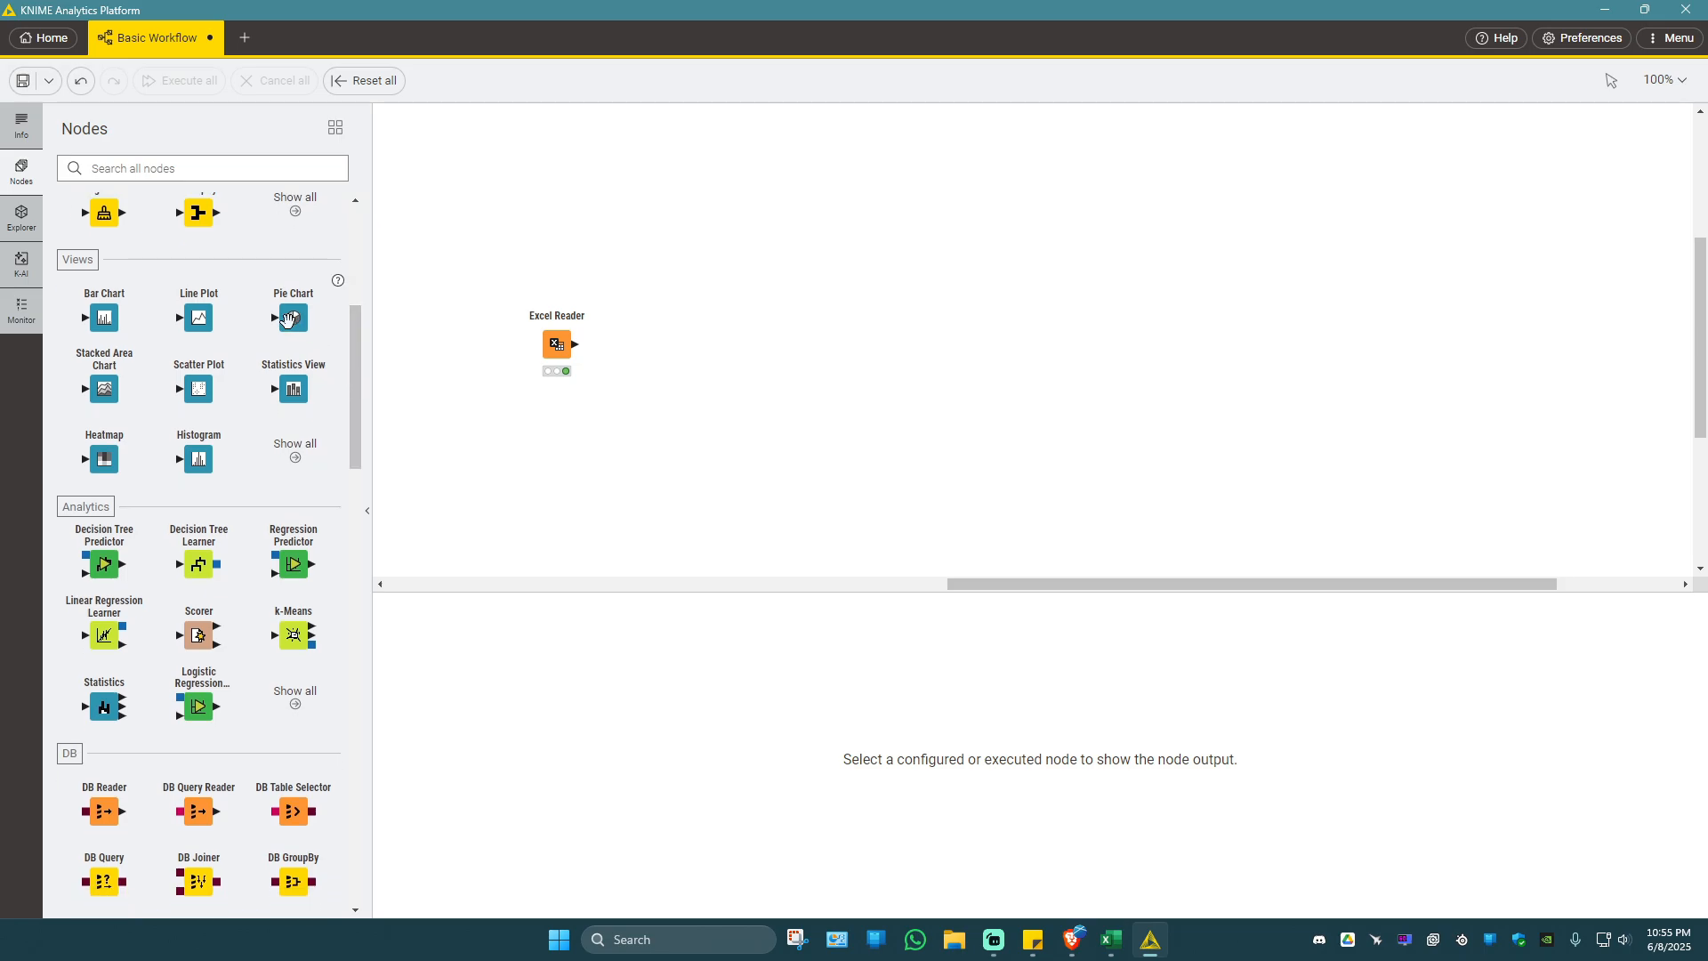
pyautogui.moveTo(287, 319); pyautogui.dragTo(667, 351)
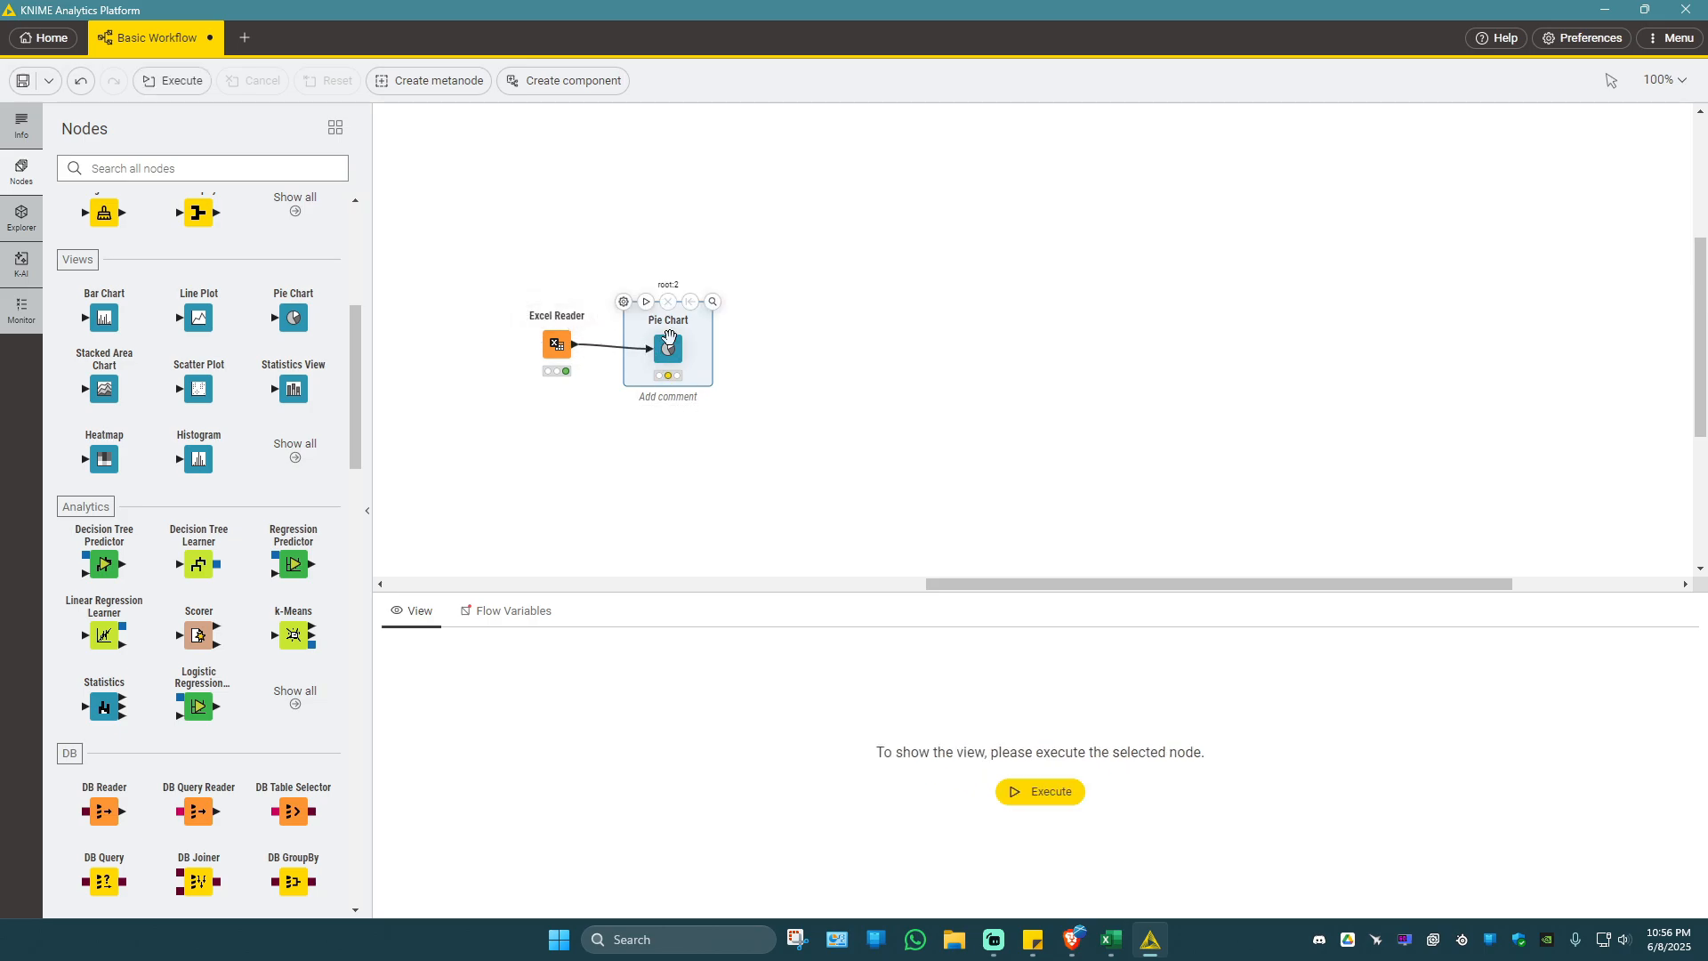
pyautogui.click(648, 301)
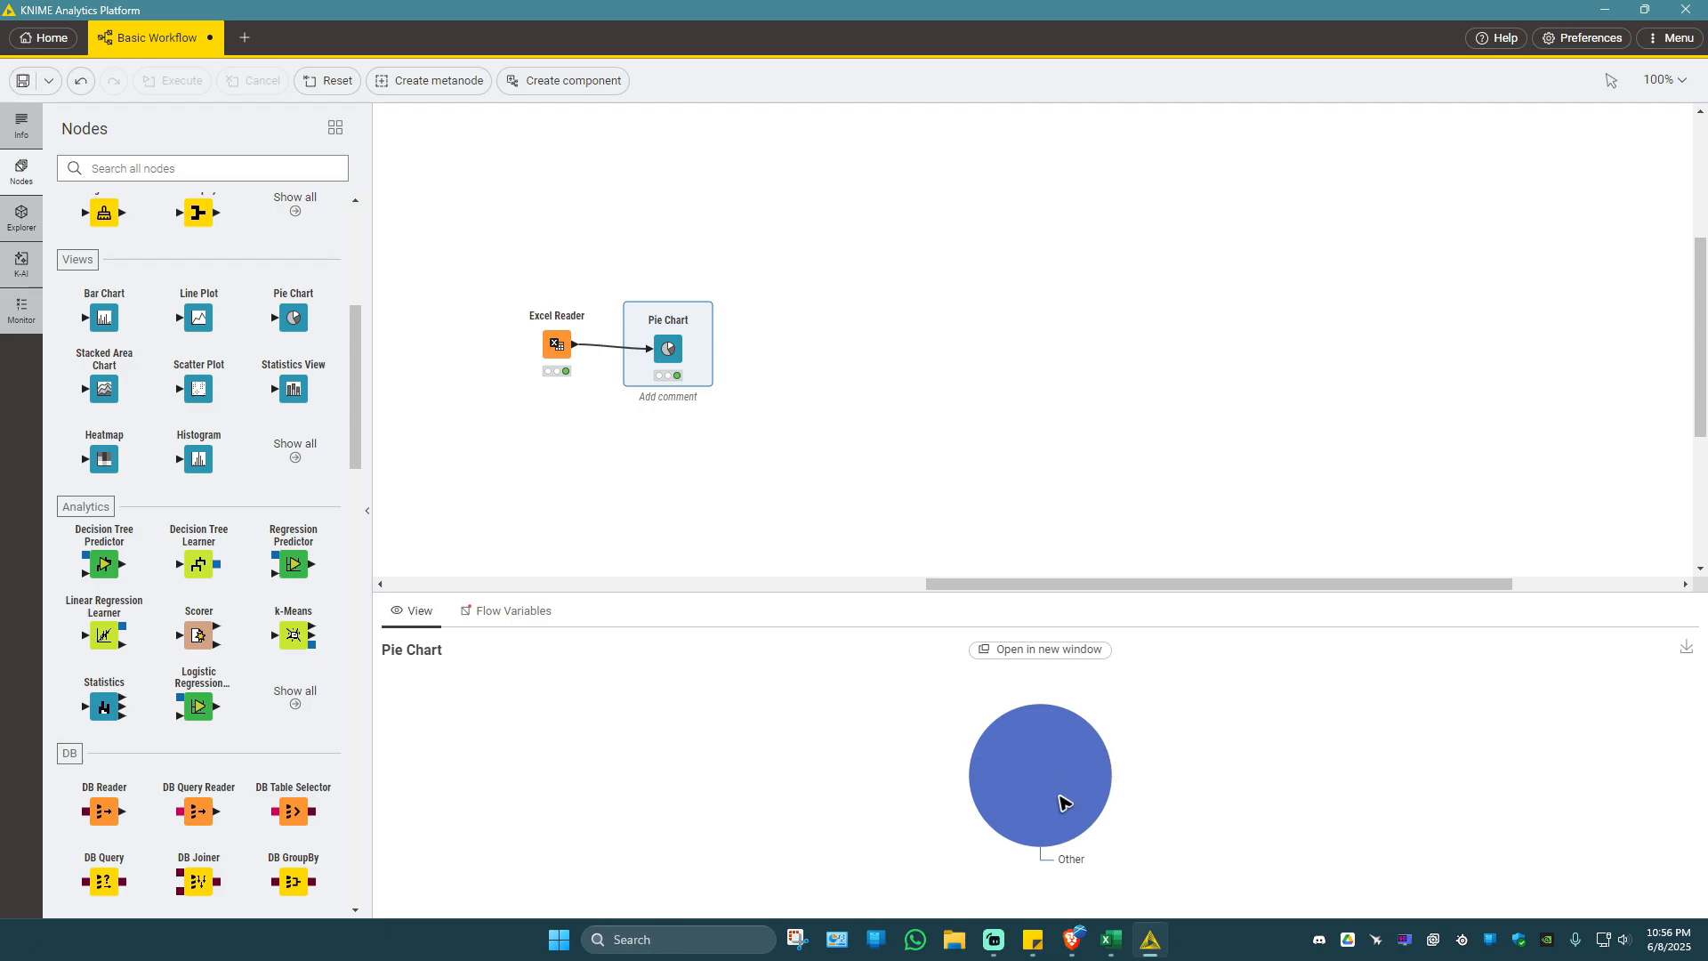
# Configure the Pie Chart node with sex as the category dimension and athlete_id as the frequency dimension.
pyautogui.rightClick(674, 357)
pyautogui.click(731, 371)
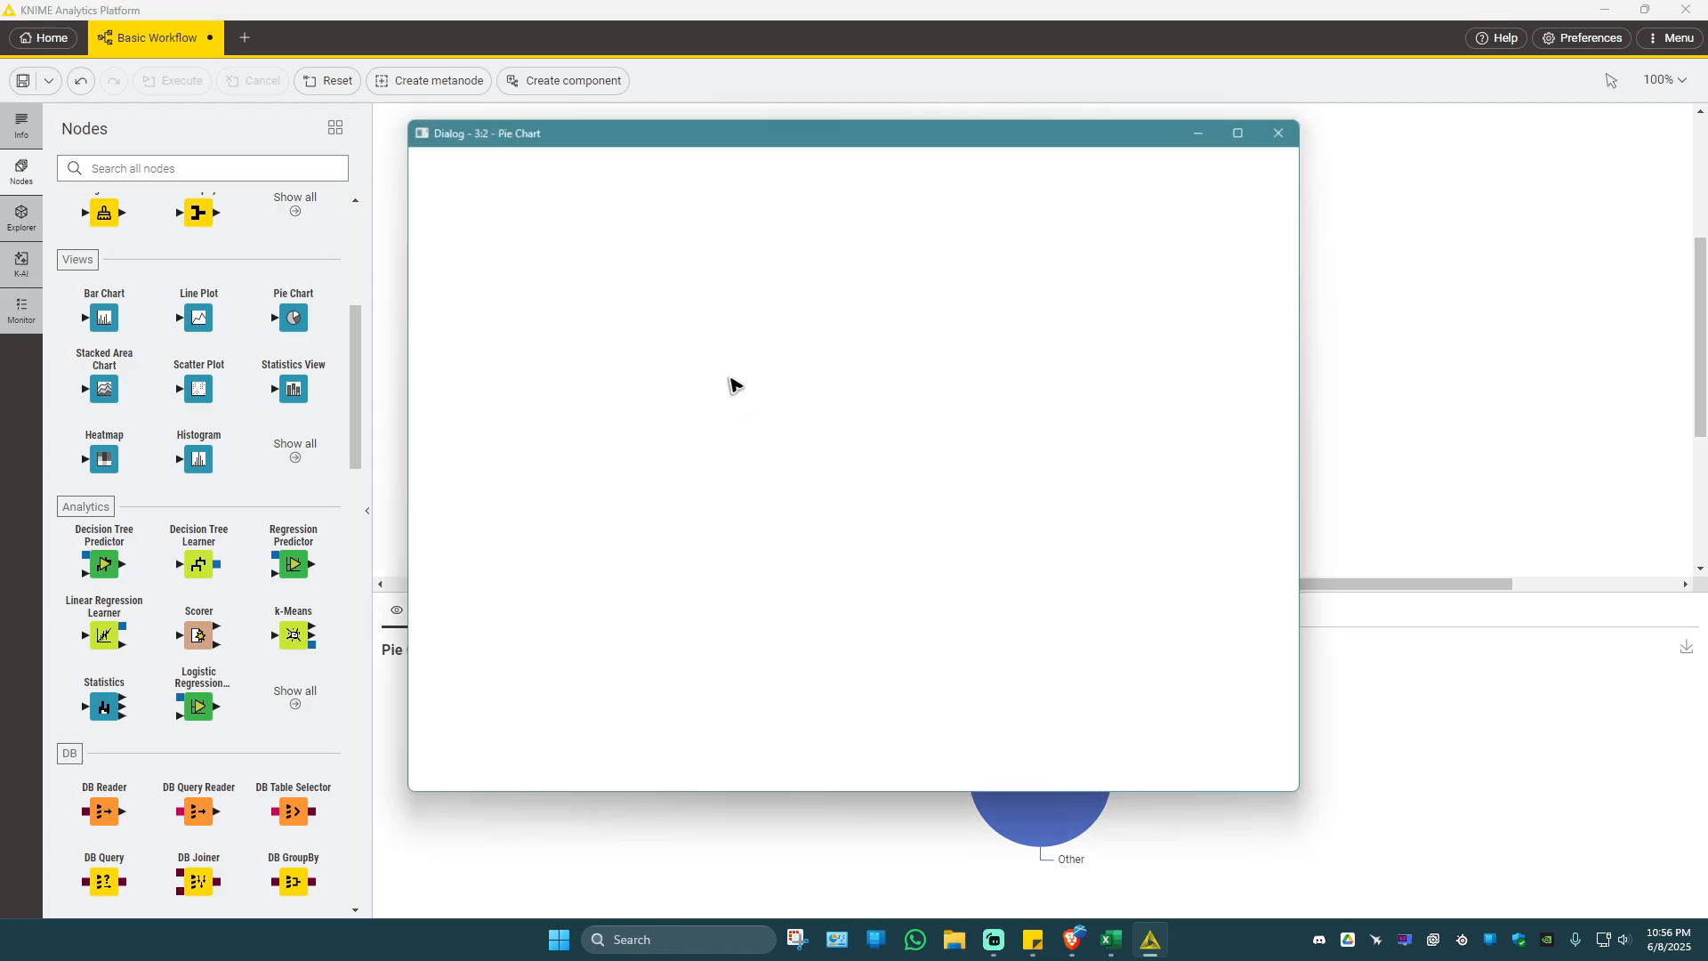
pyautogui.click(1252, 240)
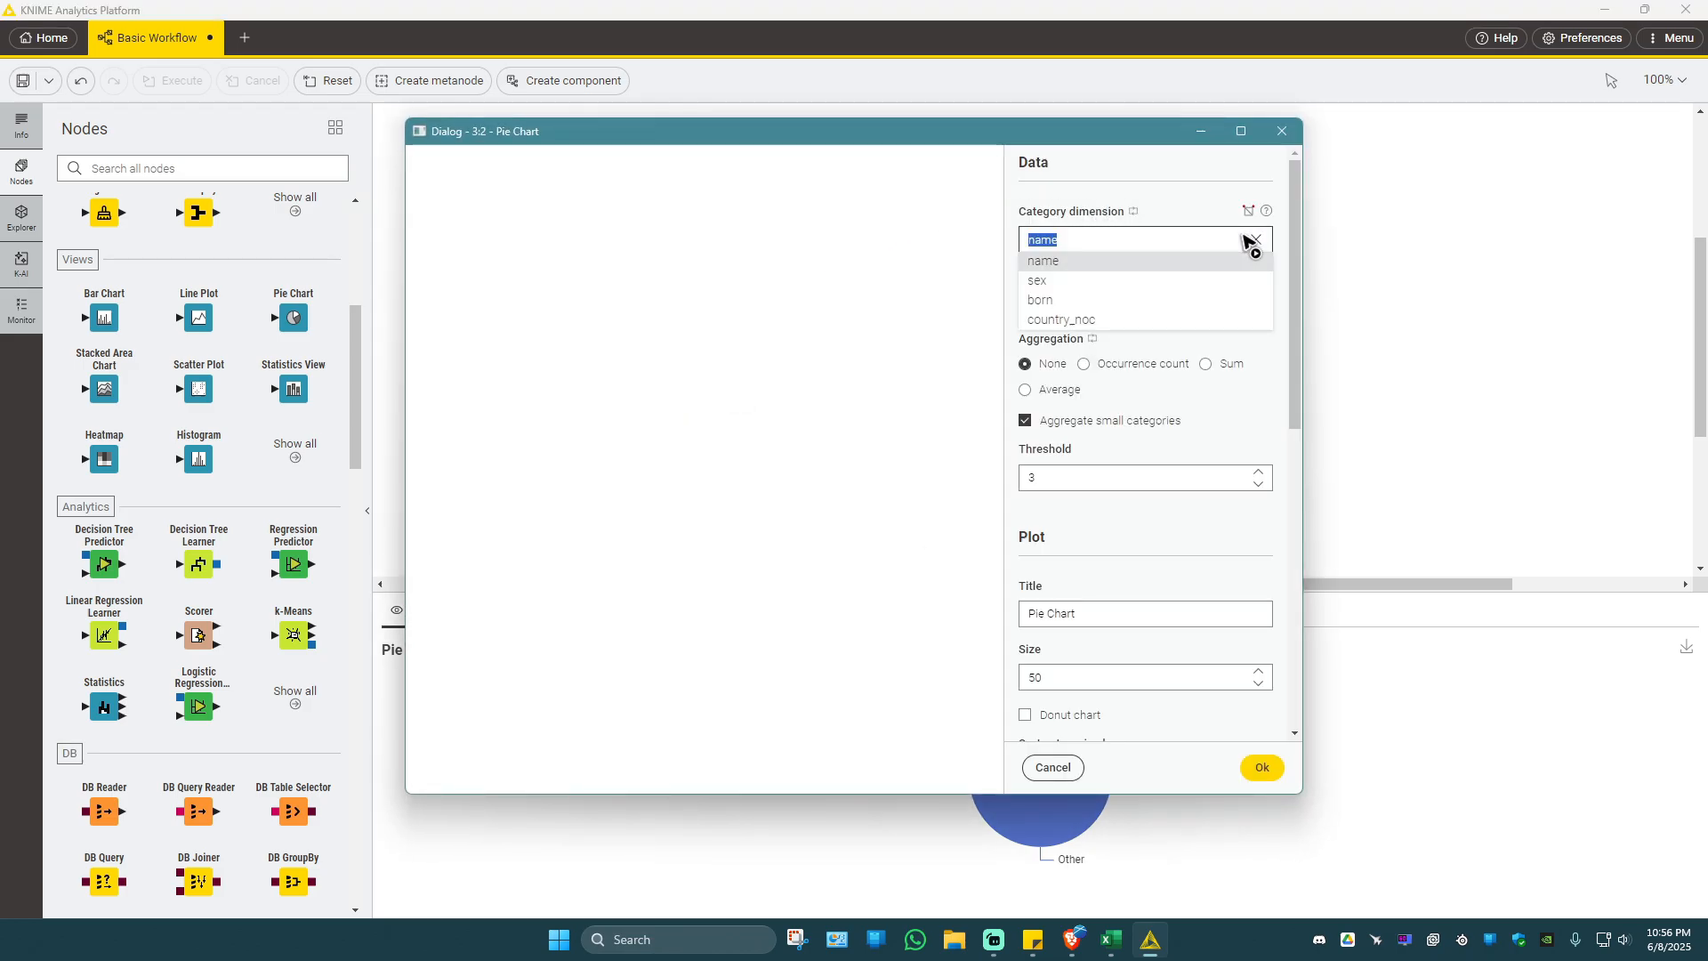
pyautogui.click(1052, 281)
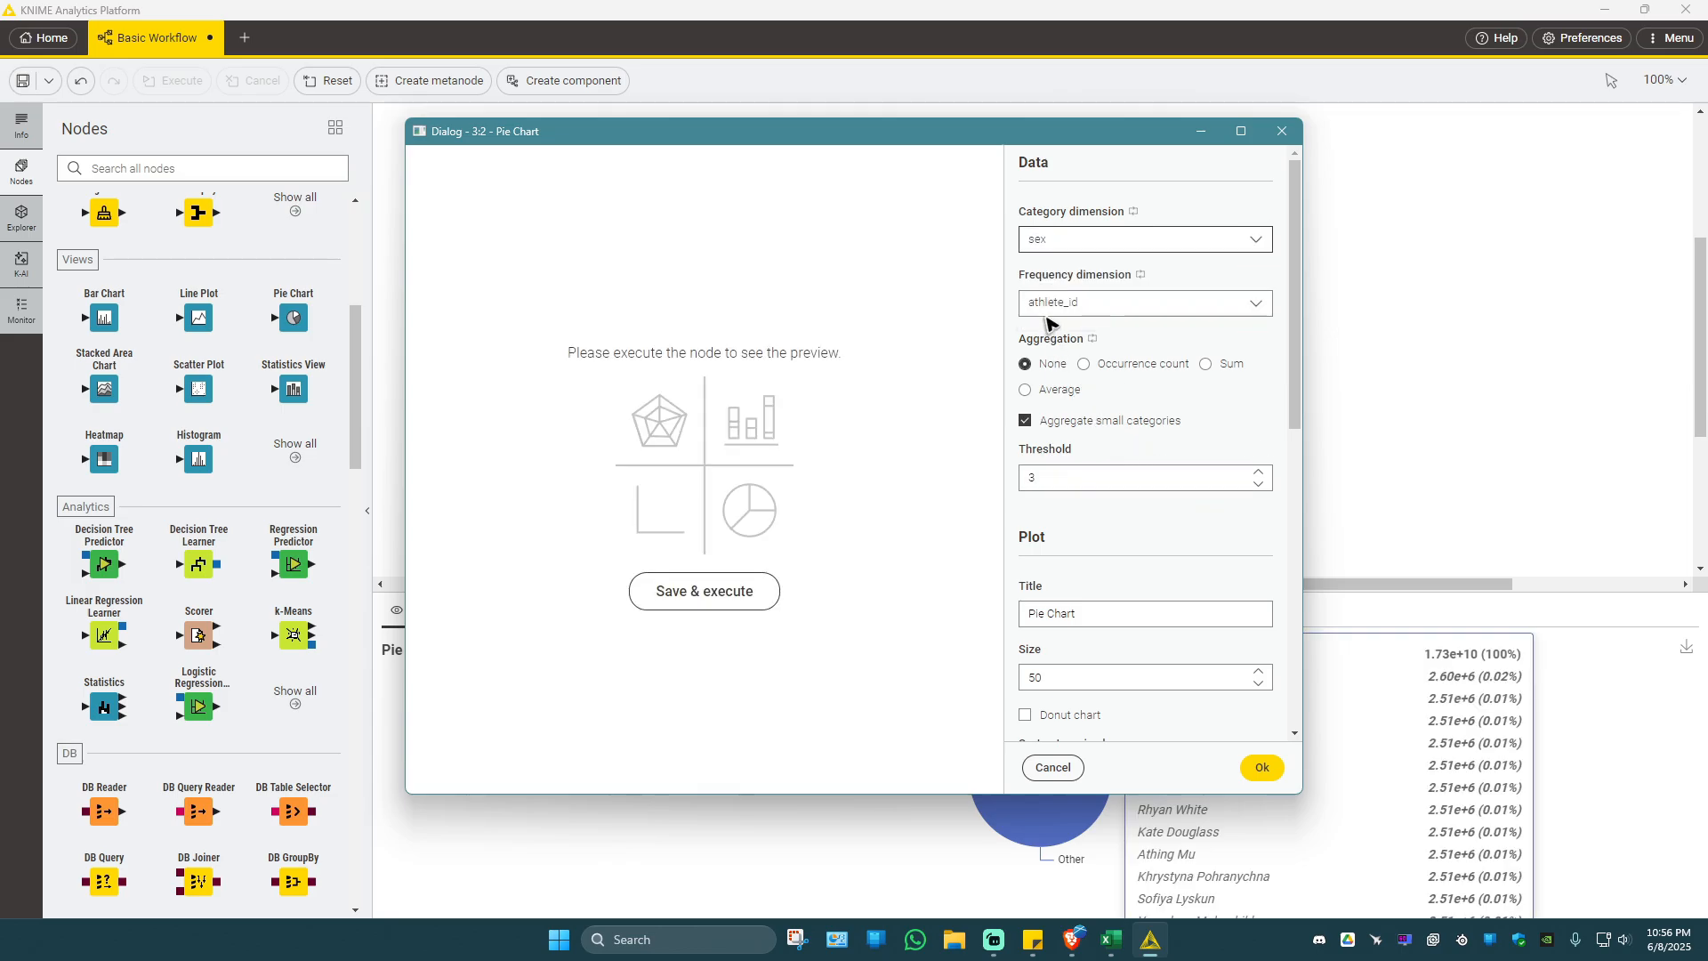
pyautogui.click(1228, 307)
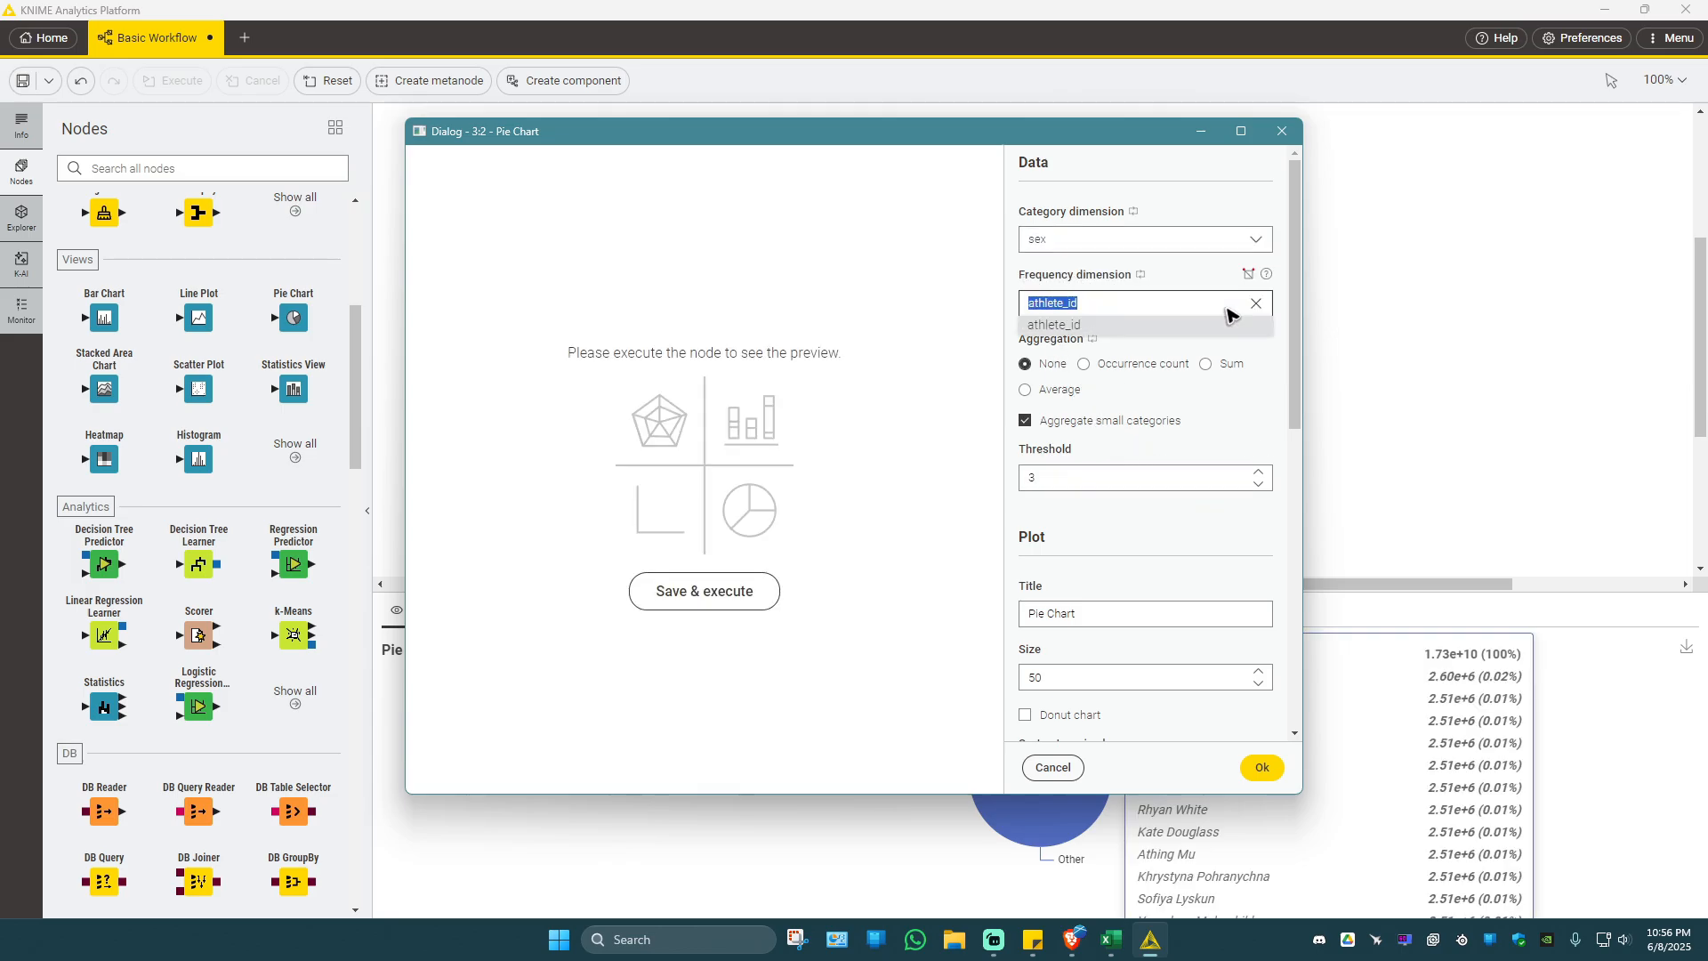
pyautogui.click(1226, 324)
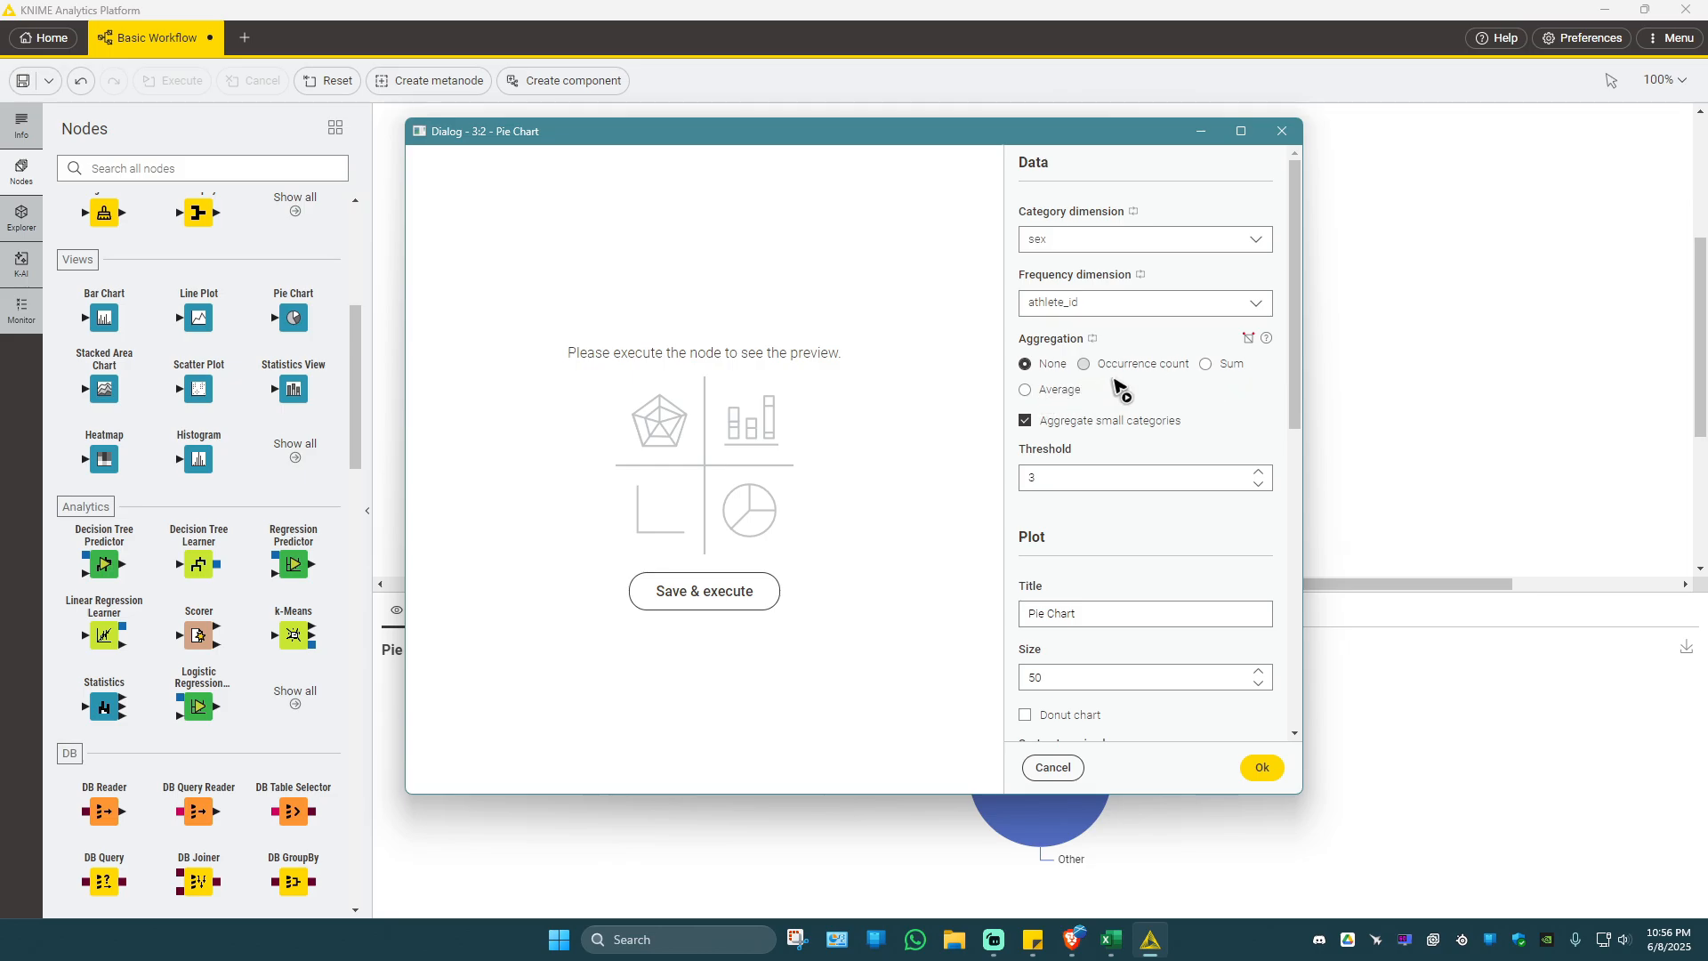
# Review the Pie Chart's remaining plot options, apply the configuration and execute the node.
pyautogui.scroll(-2, 1094, 501)
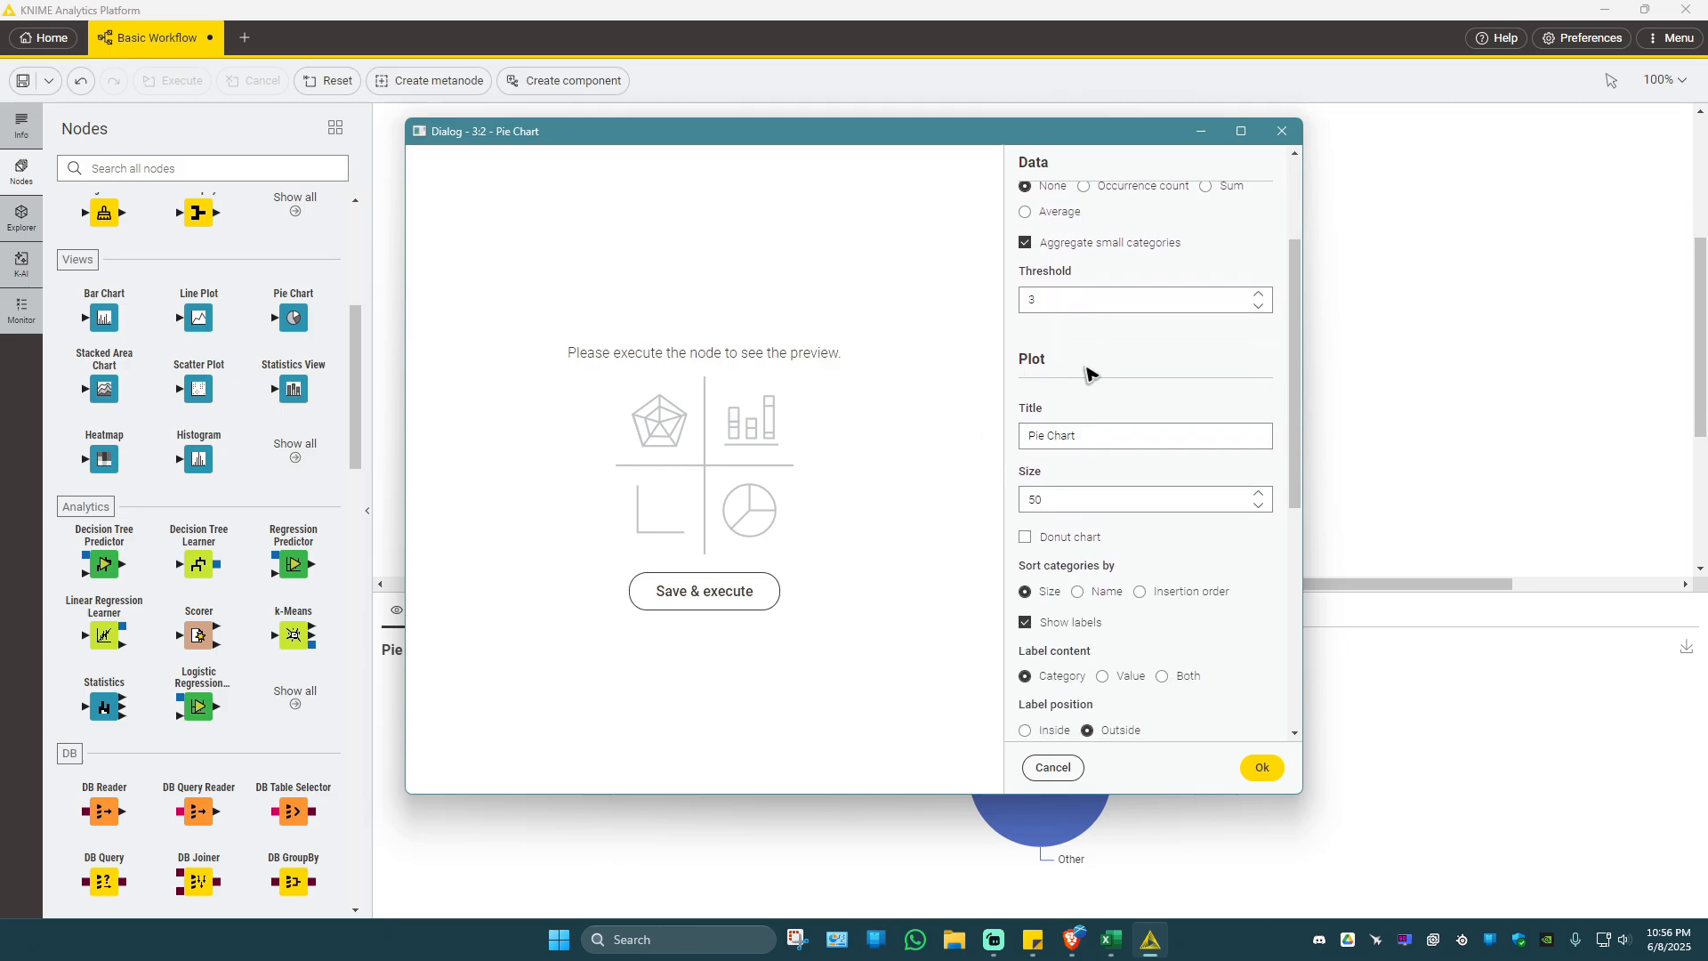
pyautogui.scroll(-2, 1101, 378)
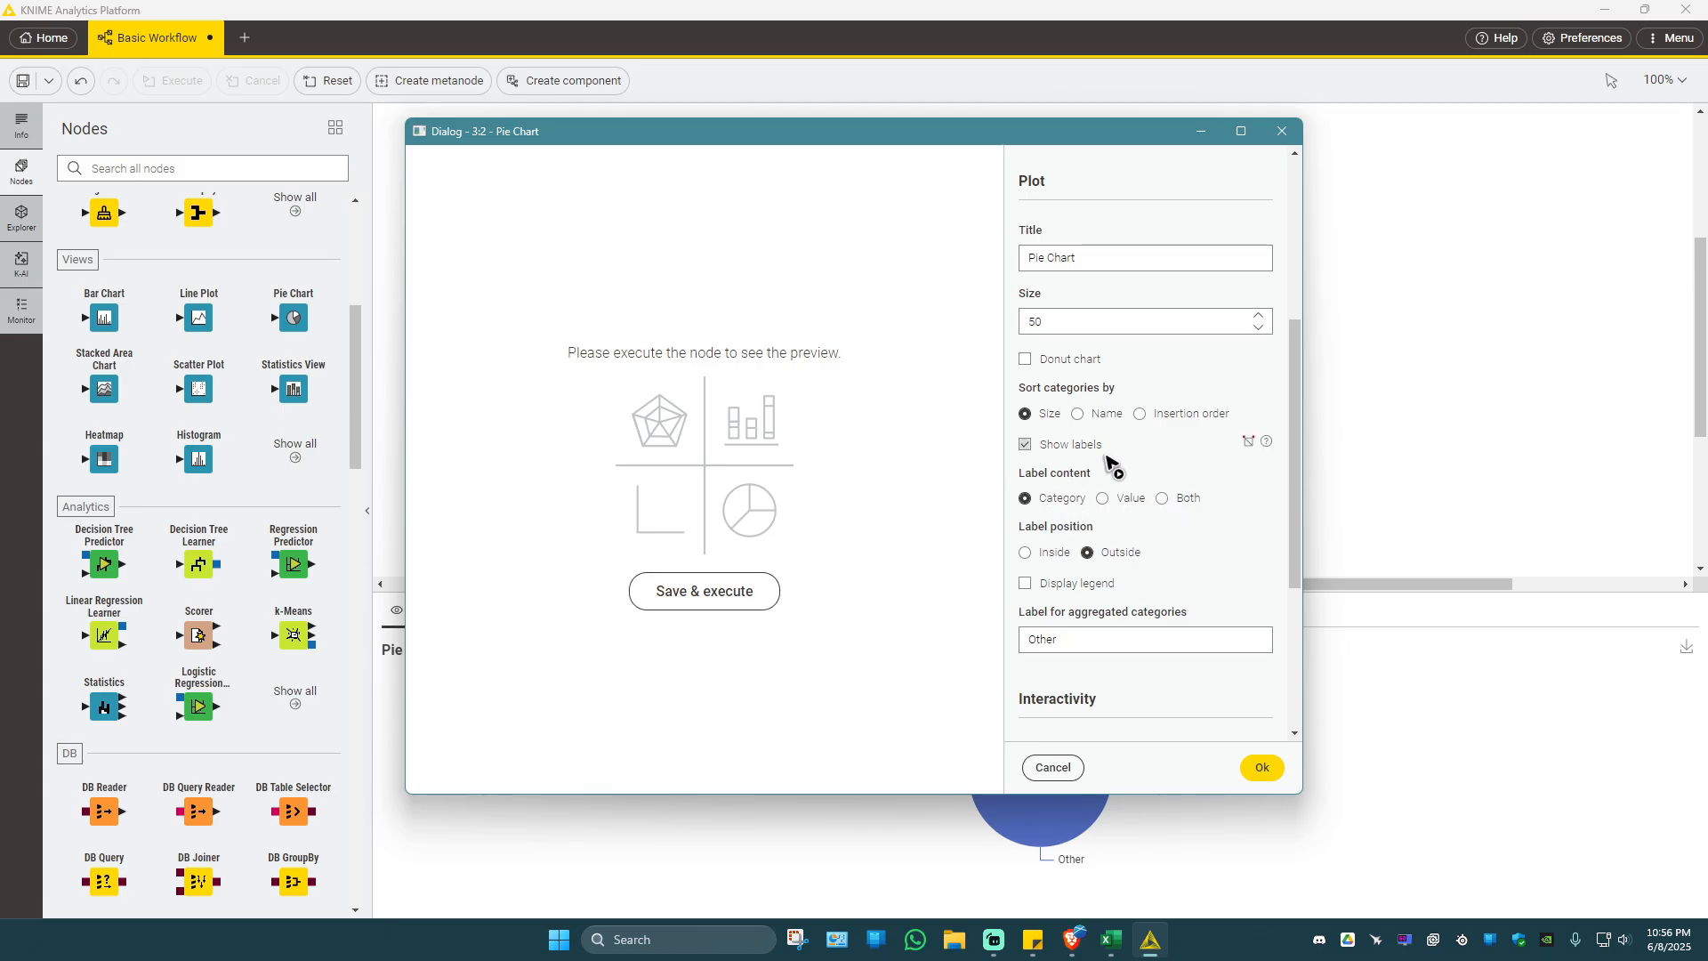
pyautogui.scroll(-3, 1103, 458)
pyautogui.click(1262, 766)
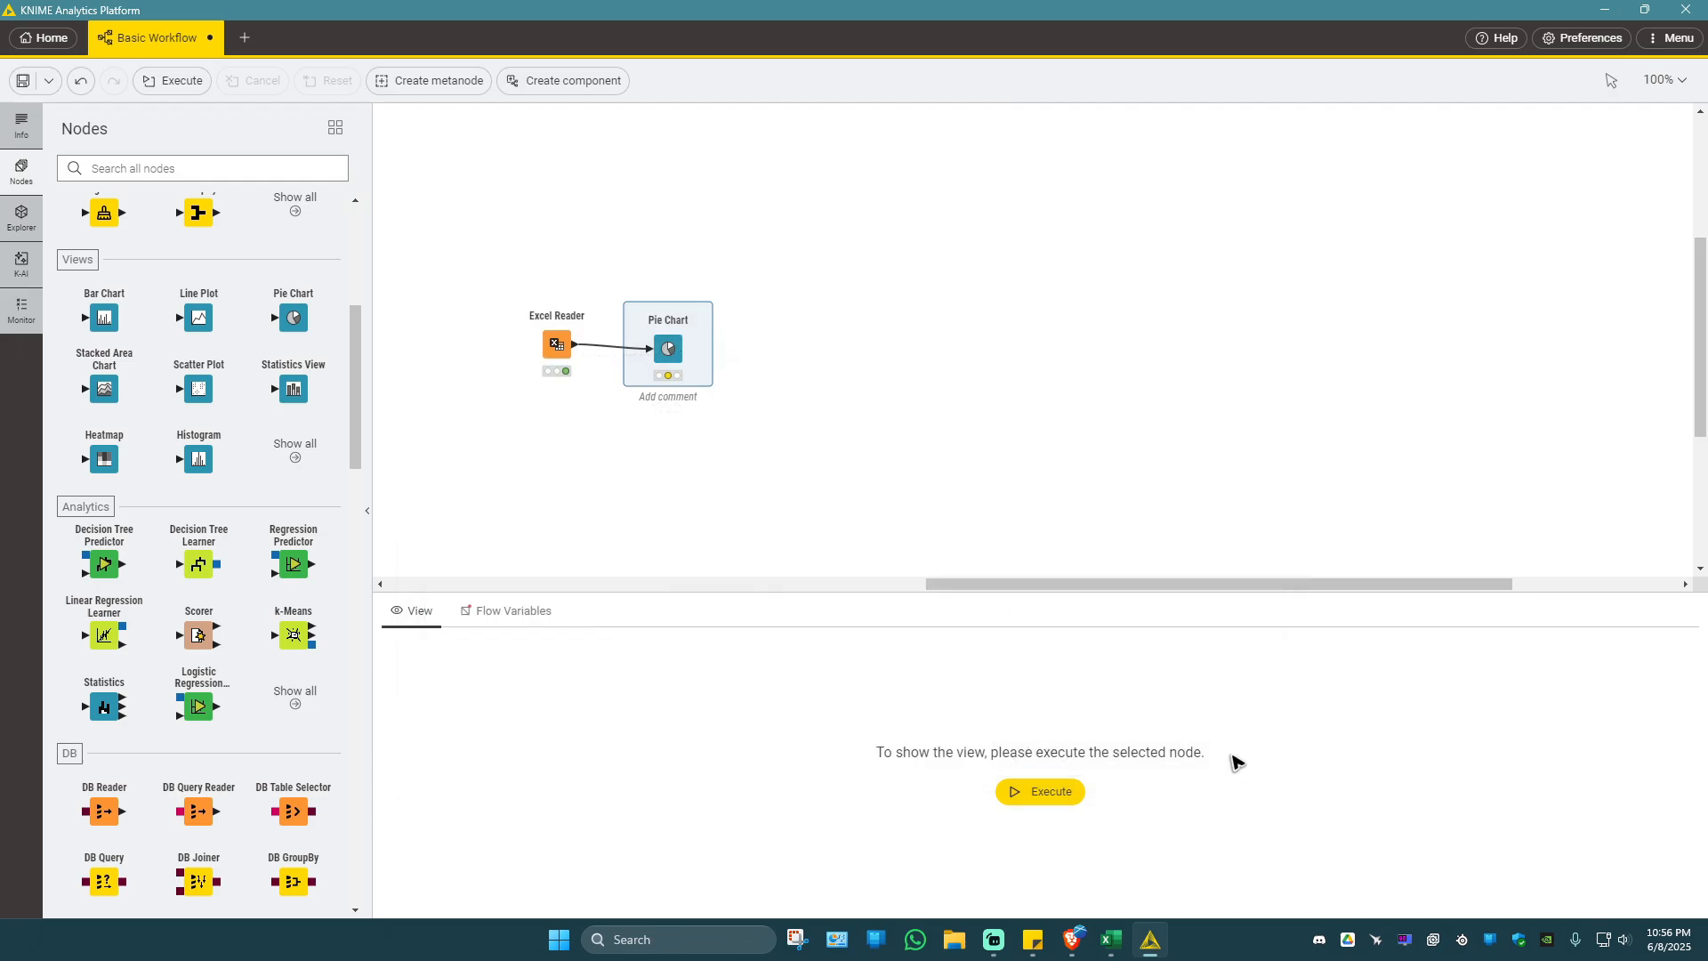
pyautogui.click(1054, 796)
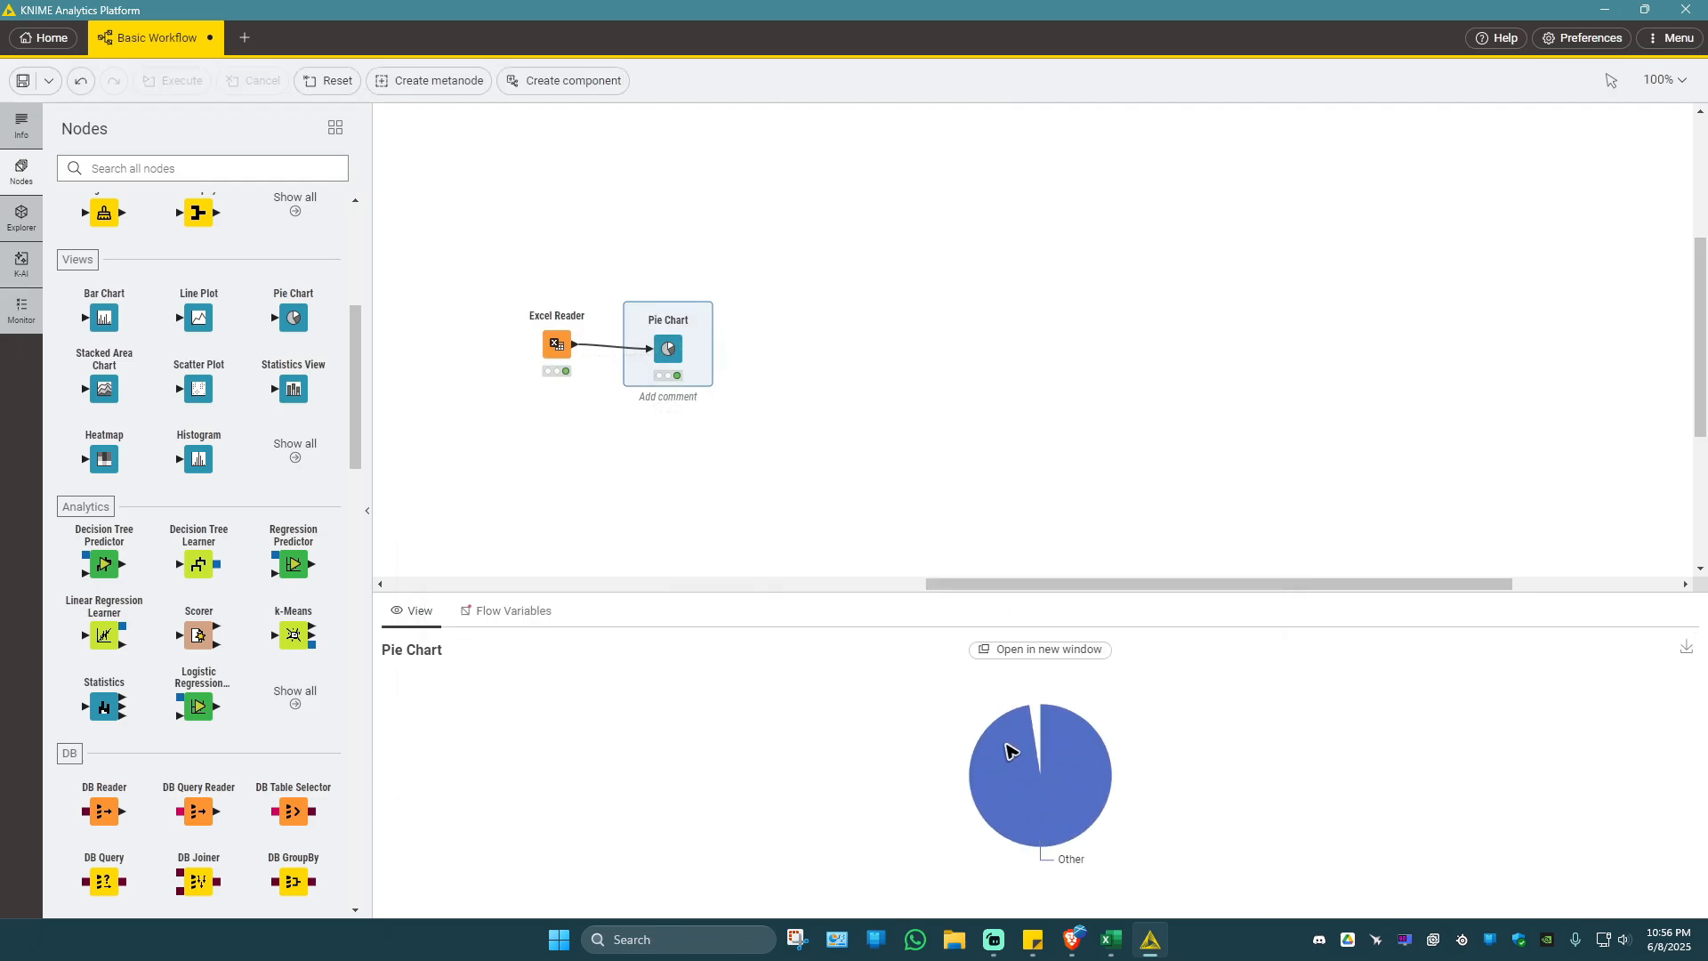
pyautogui.scroll(-7, 322, 507)
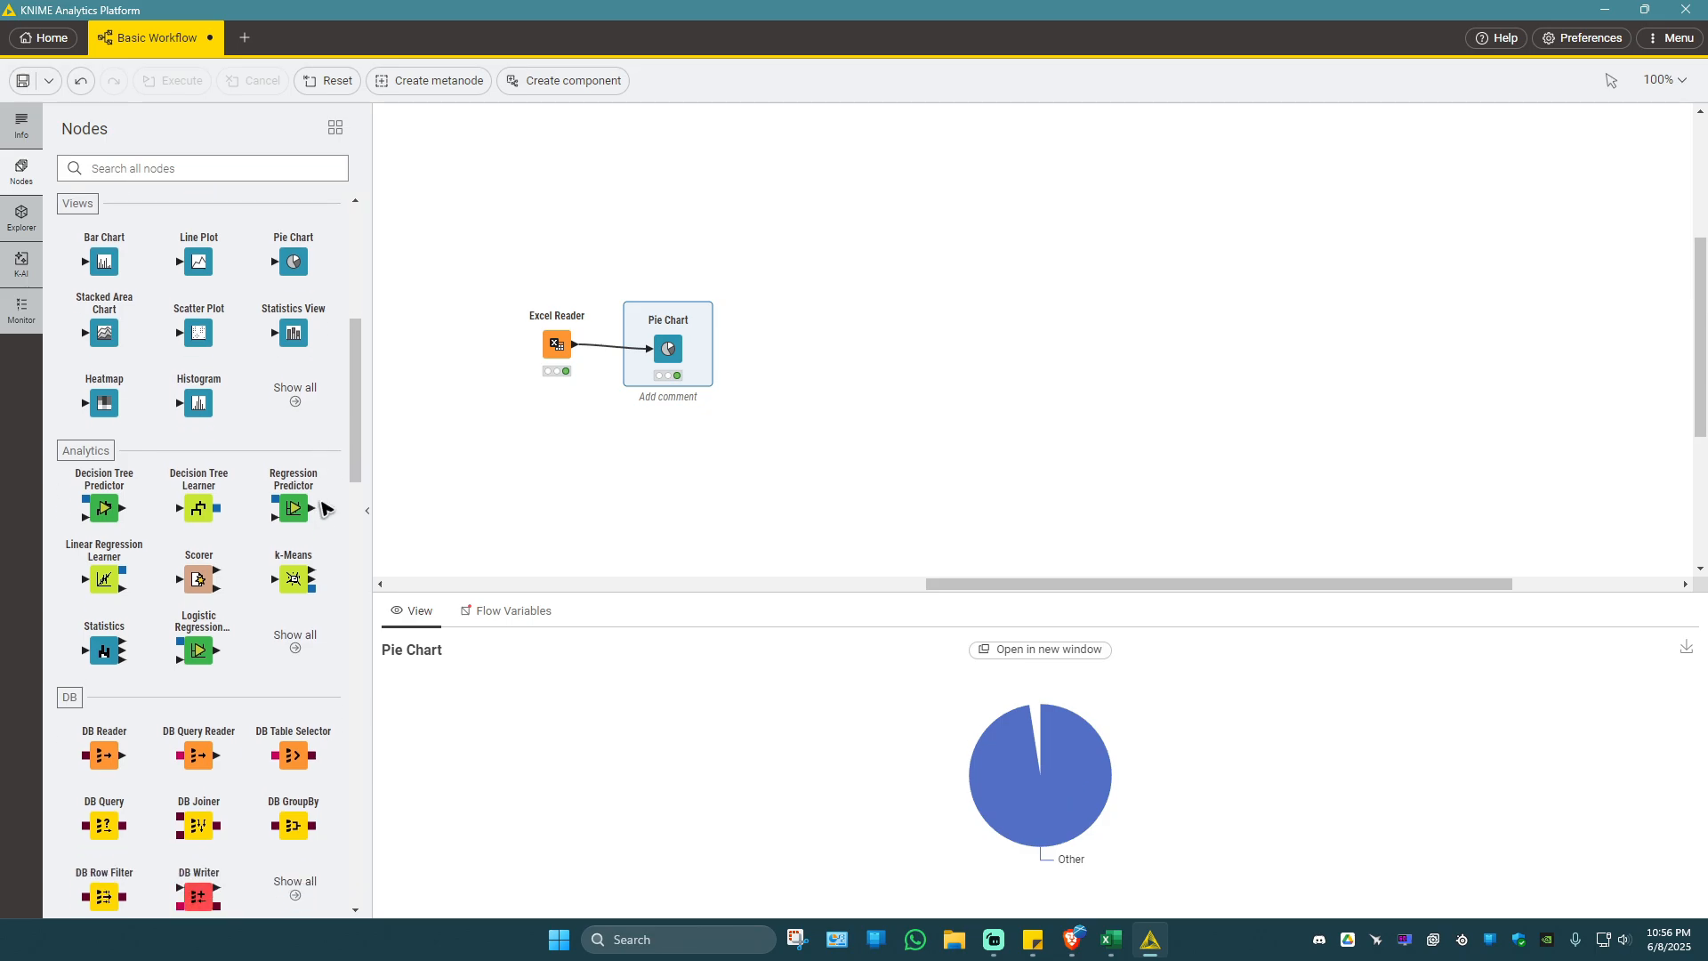
pyautogui.scroll(-6, 291, 511)
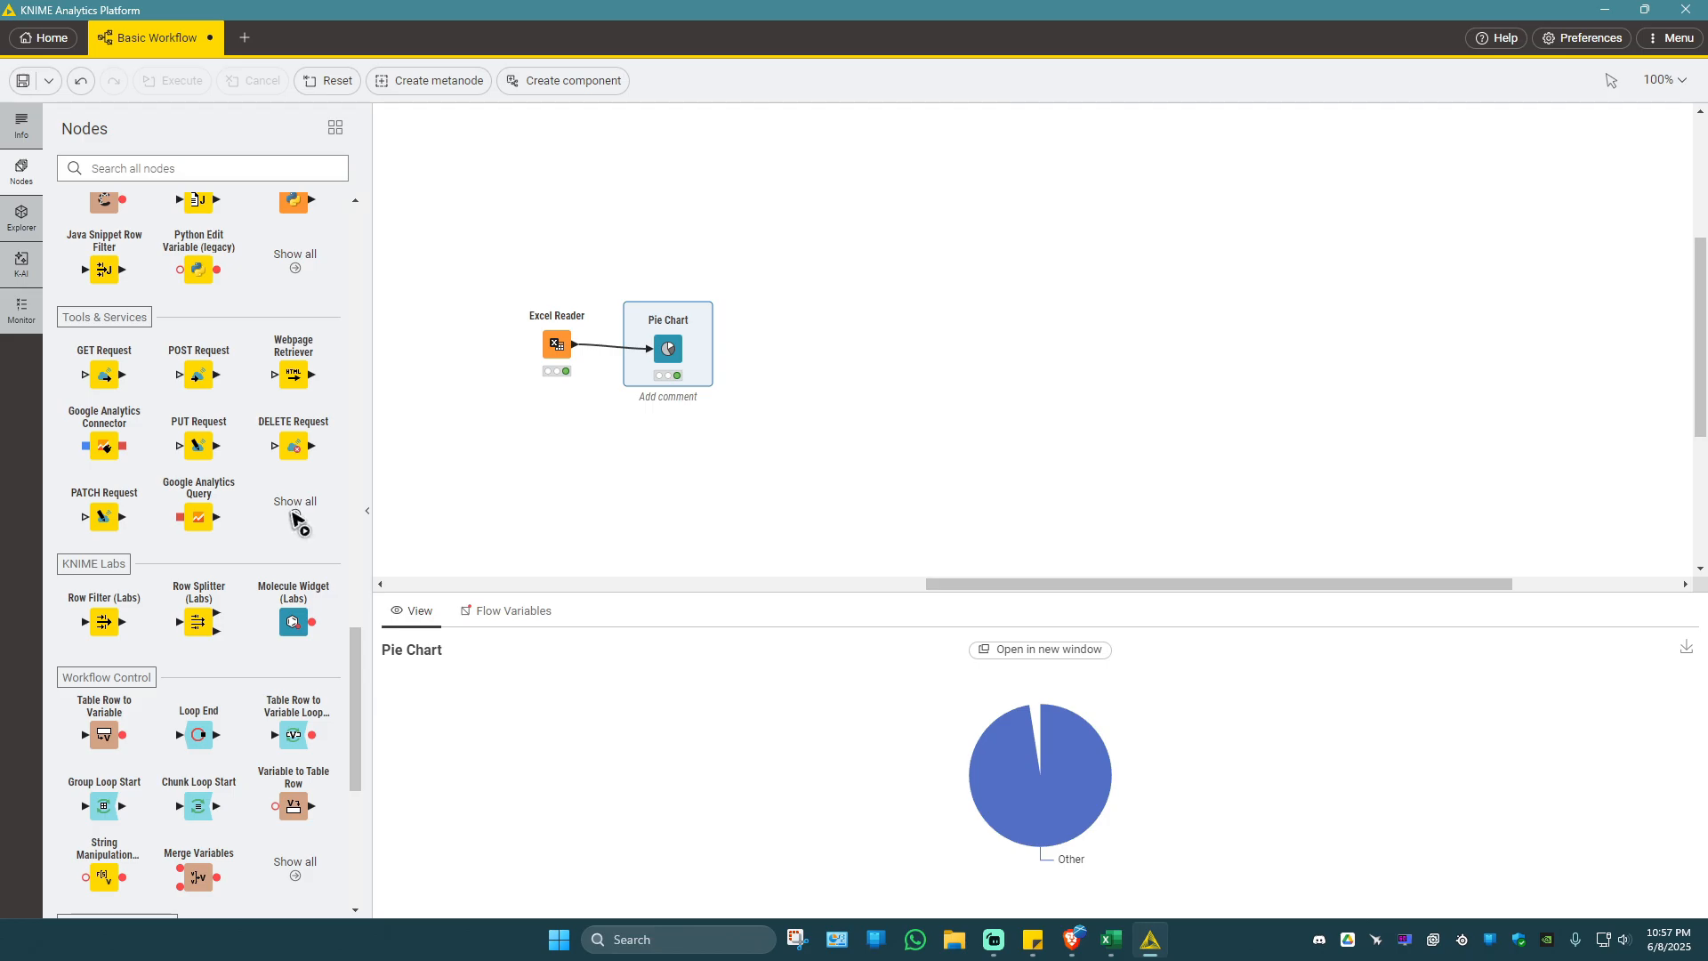
pyautogui.scroll(-4, 232, 506)
pyautogui.click(739, 429)
pyautogui.scroll(2, 774, 550)
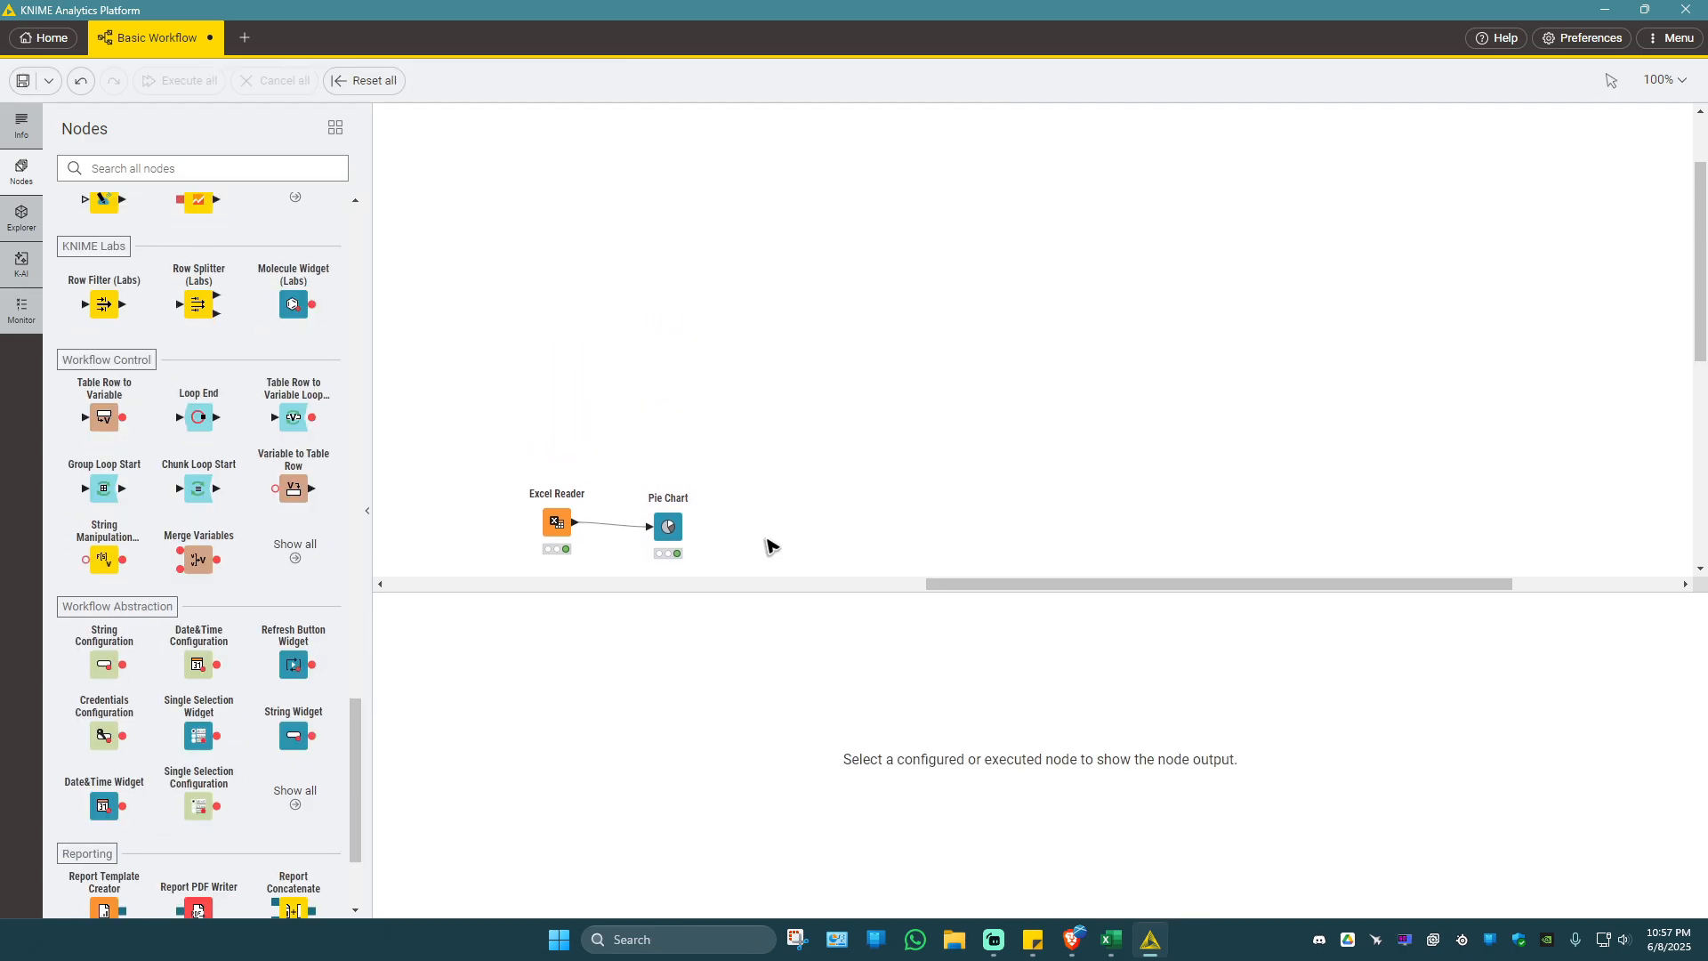
pyautogui.scroll(-3, 767, 539)
pyautogui.scroll(2, 738, 498)
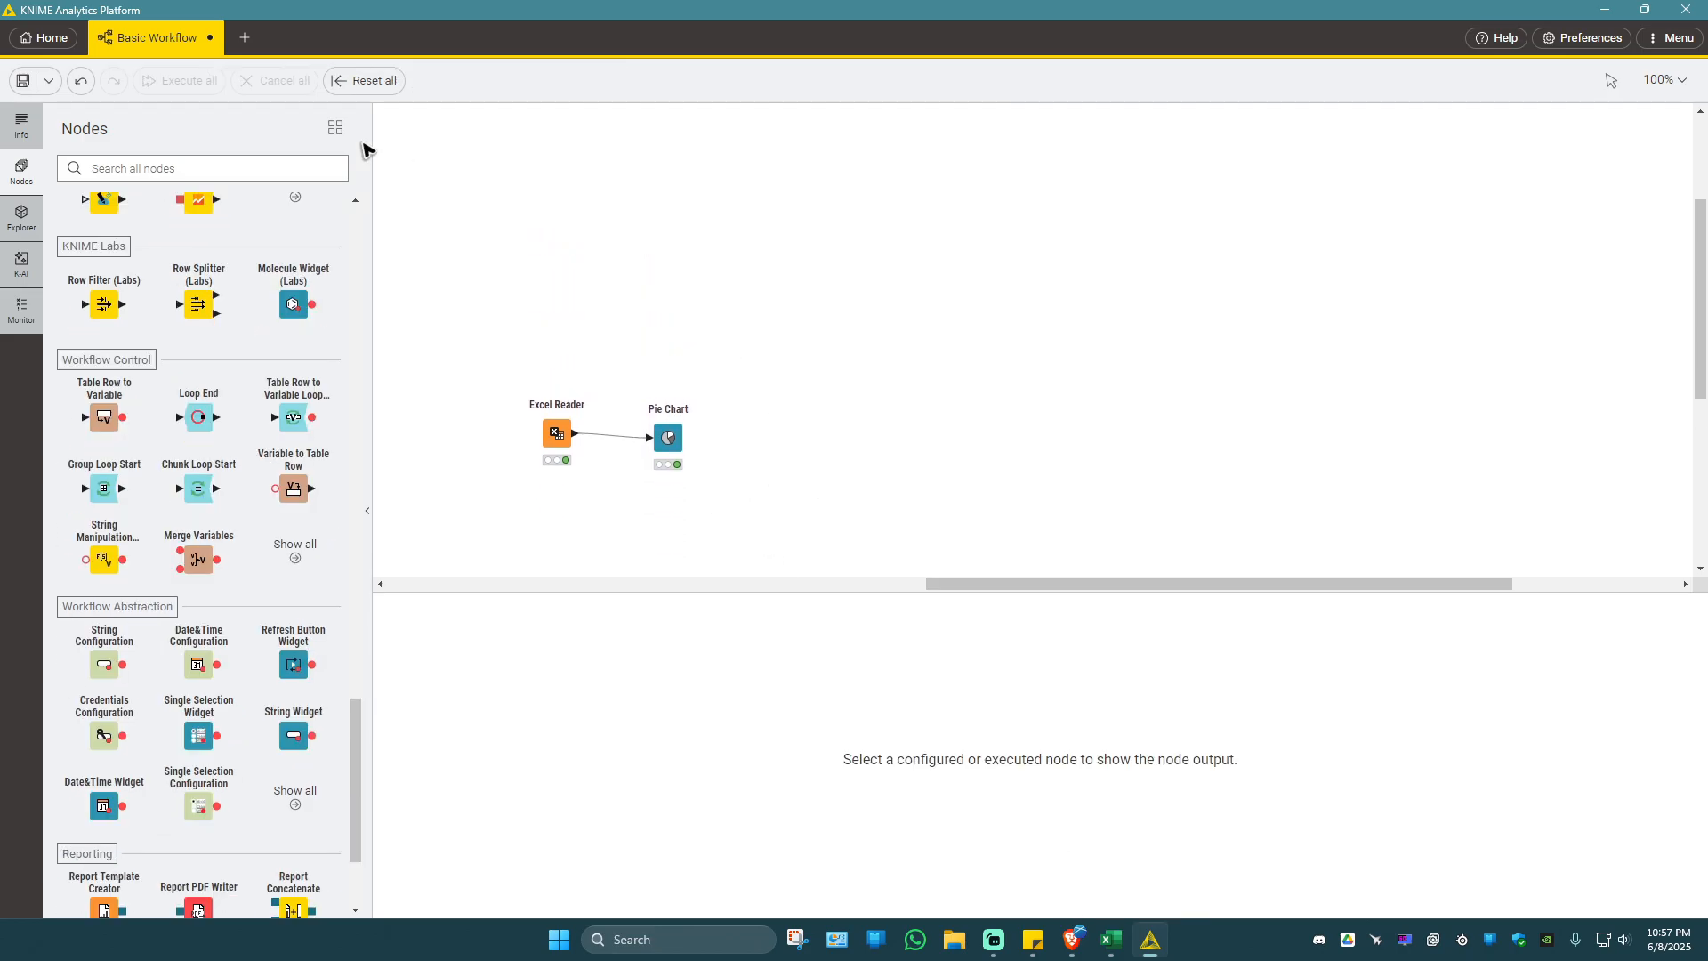
# Save the workflow and export it to the Desktop as Basic Workflow.
pyautogui.click(23, 81)
pyautogui.click(49, 81)
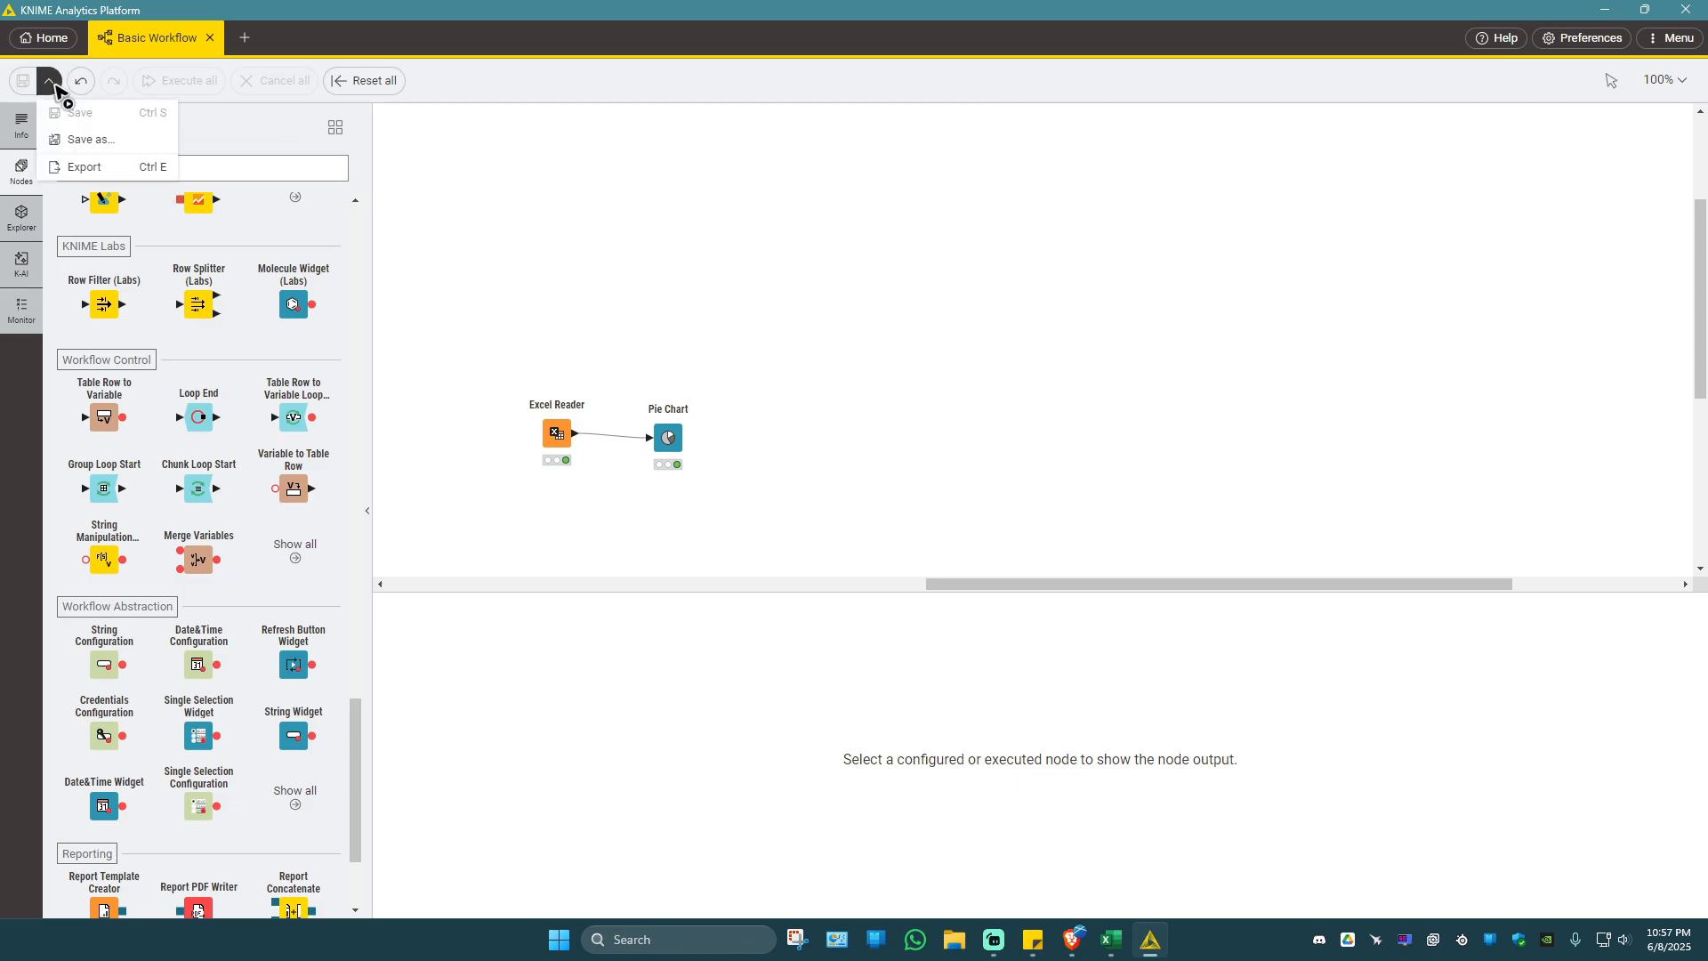
pyautogui.click(105, 166)
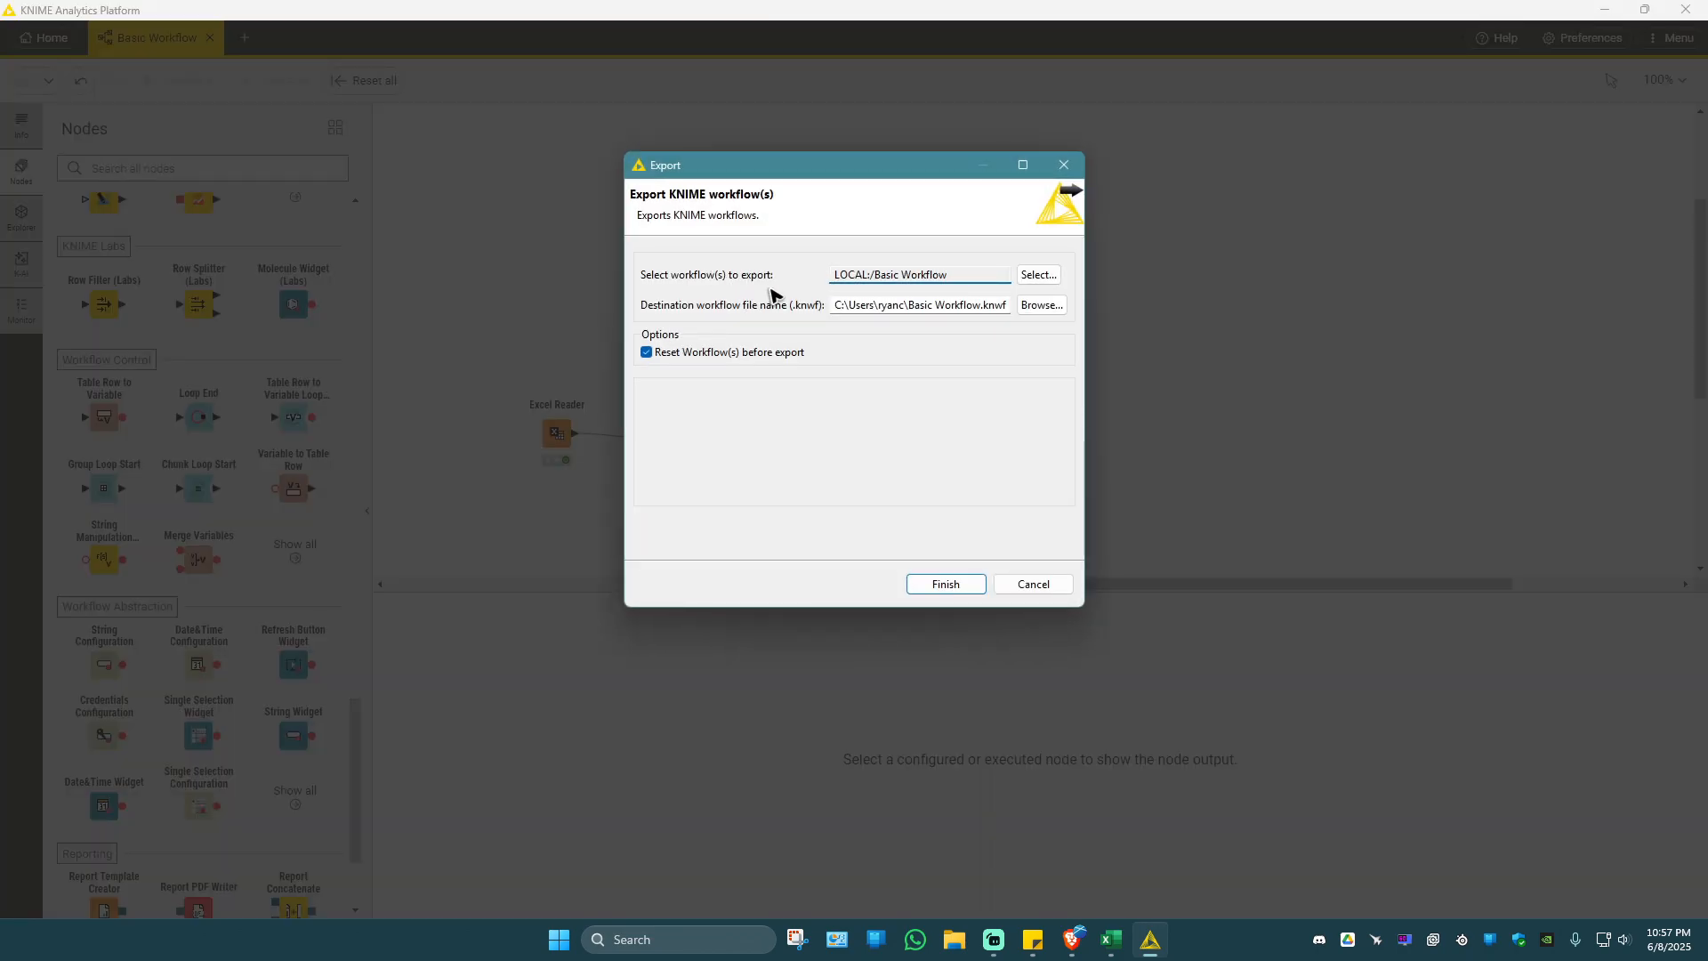
pyautogui.click(1042, 304)
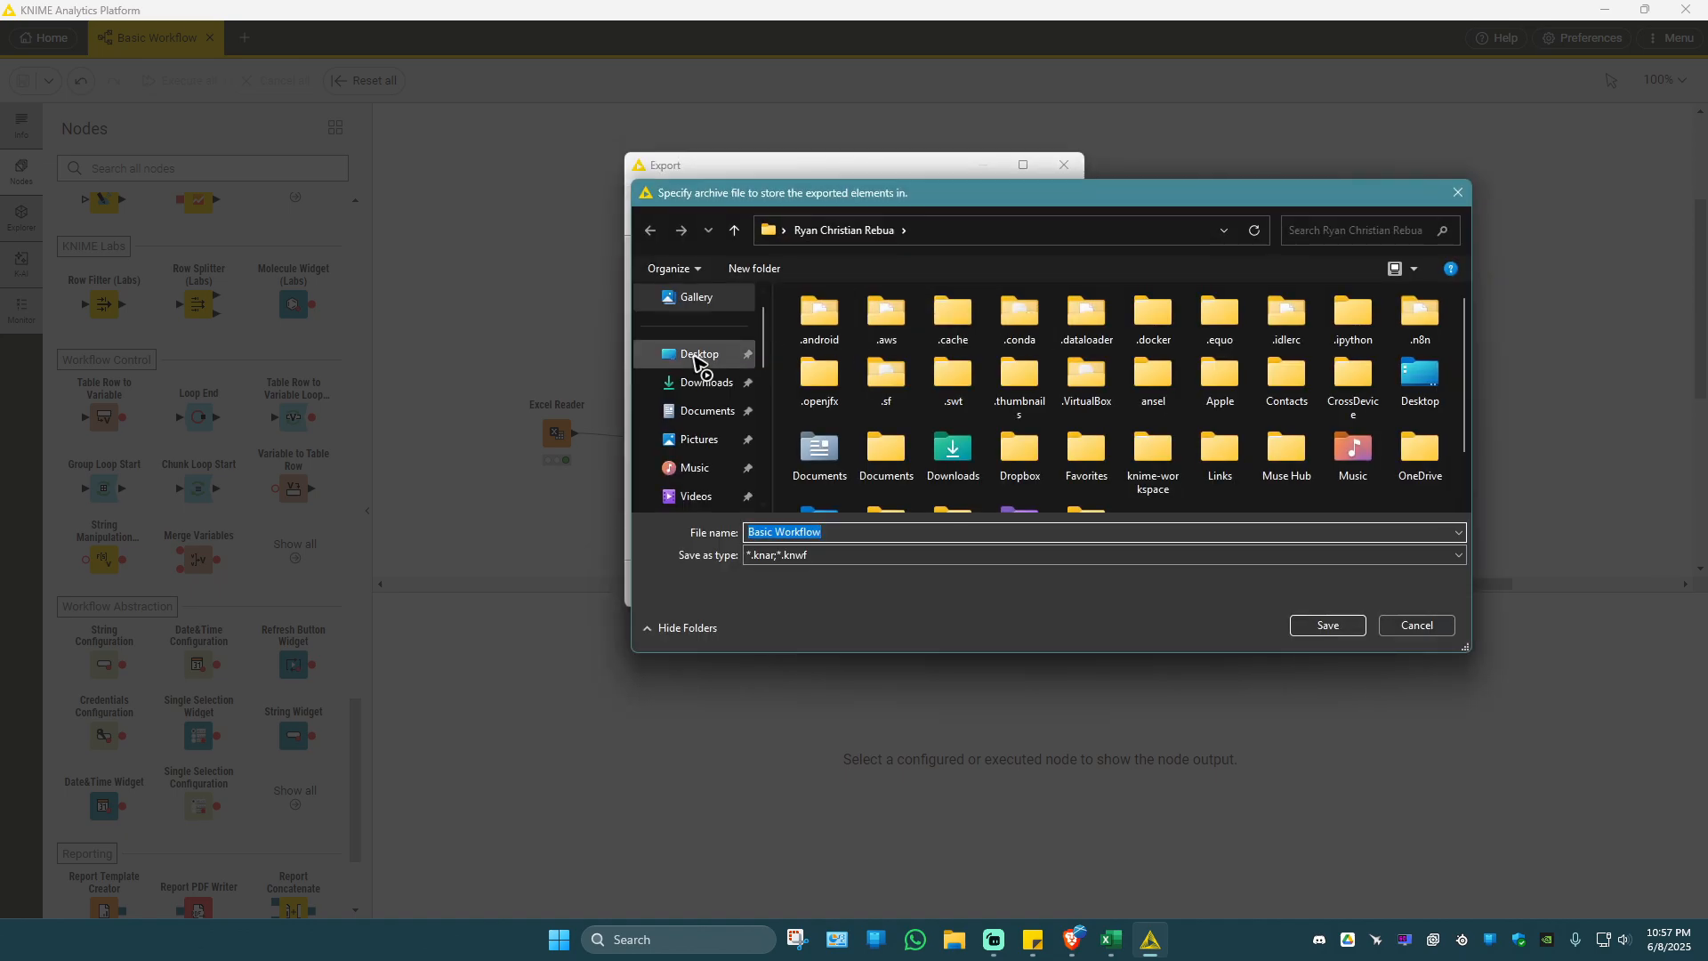
pyautogui.click(696, 356)
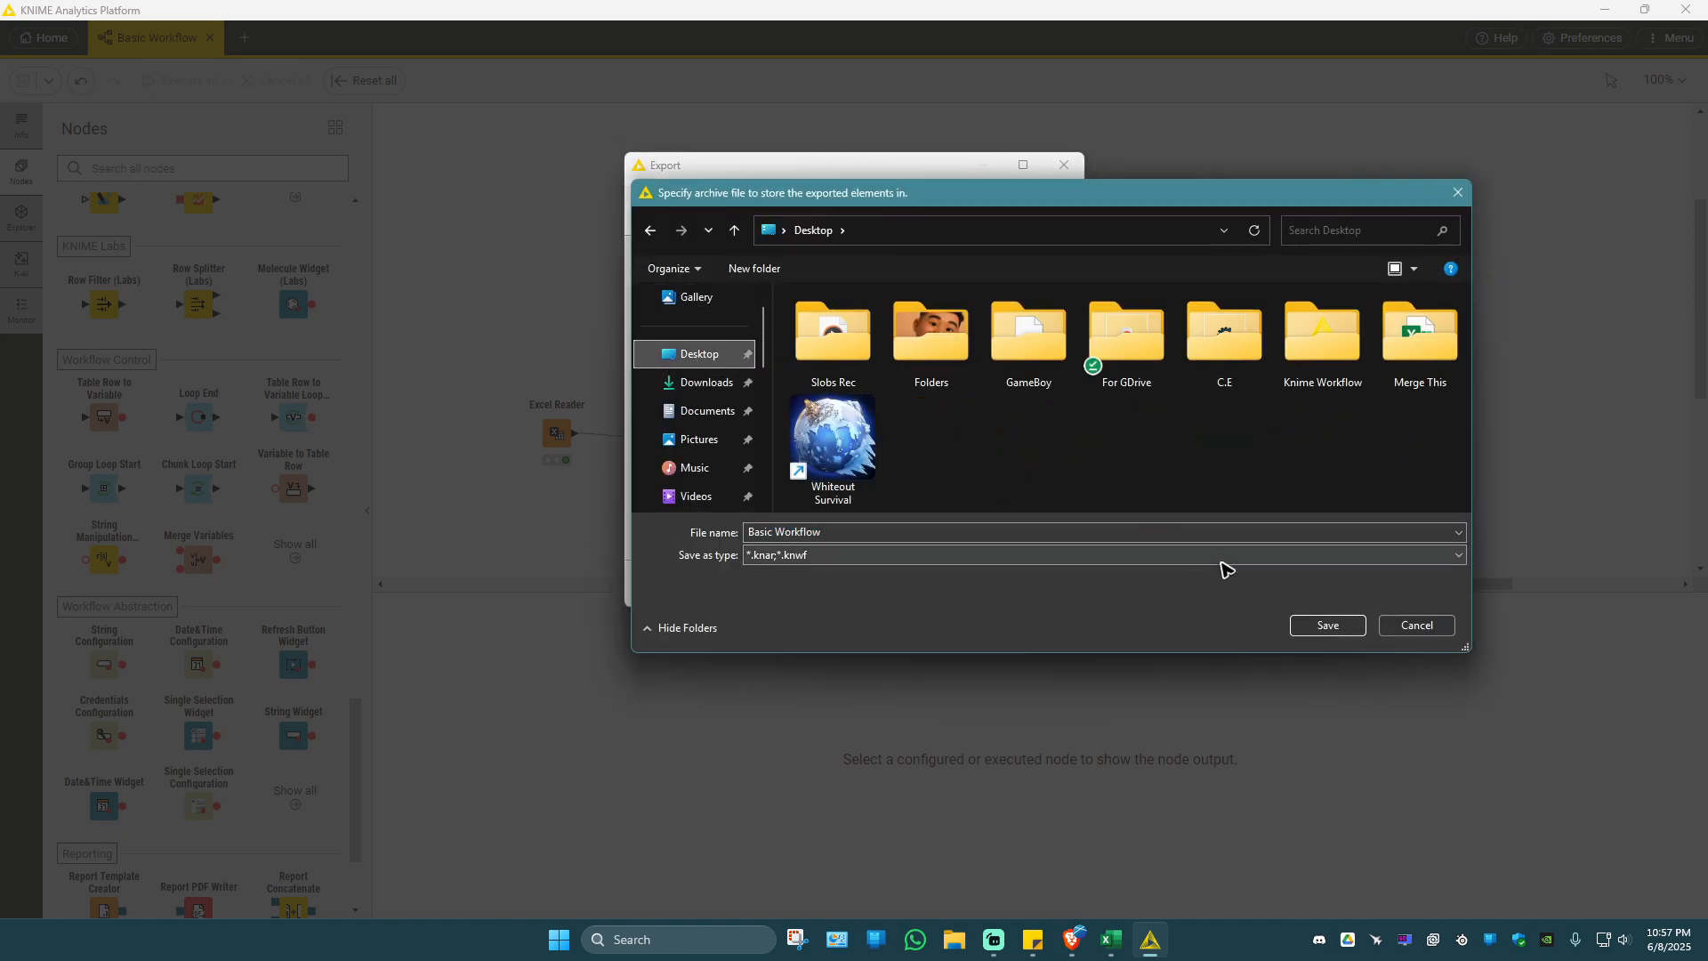
pyautogui.click(1354, 624)
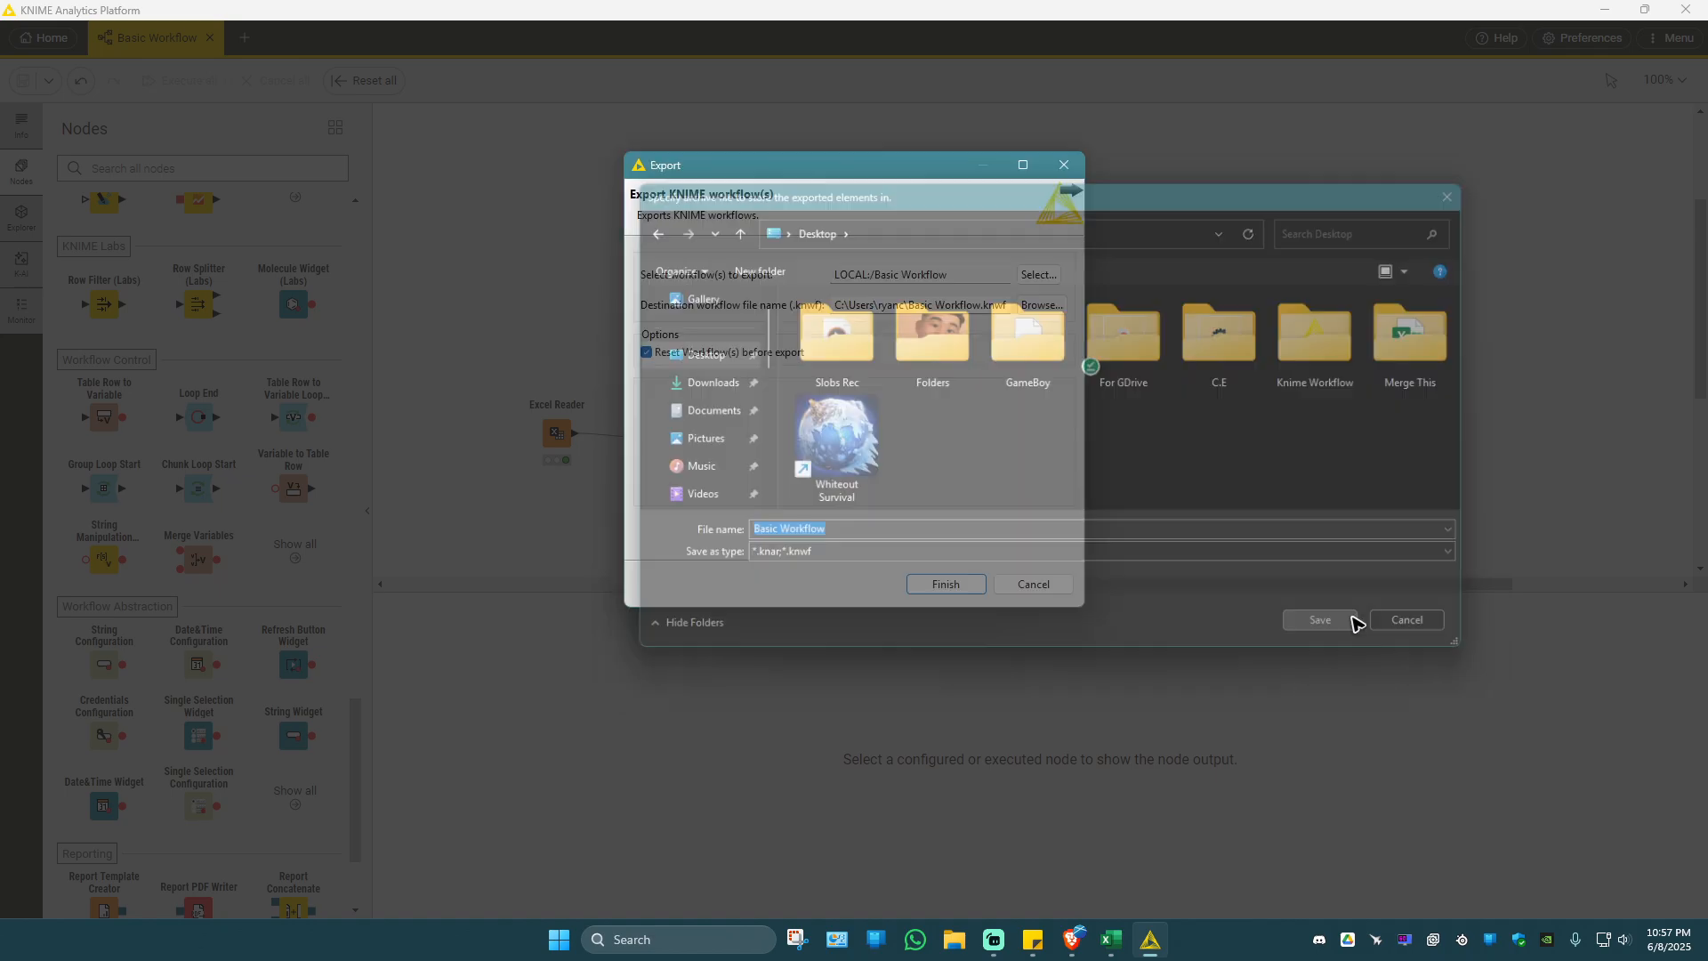
pyautogui.click(946, 584)
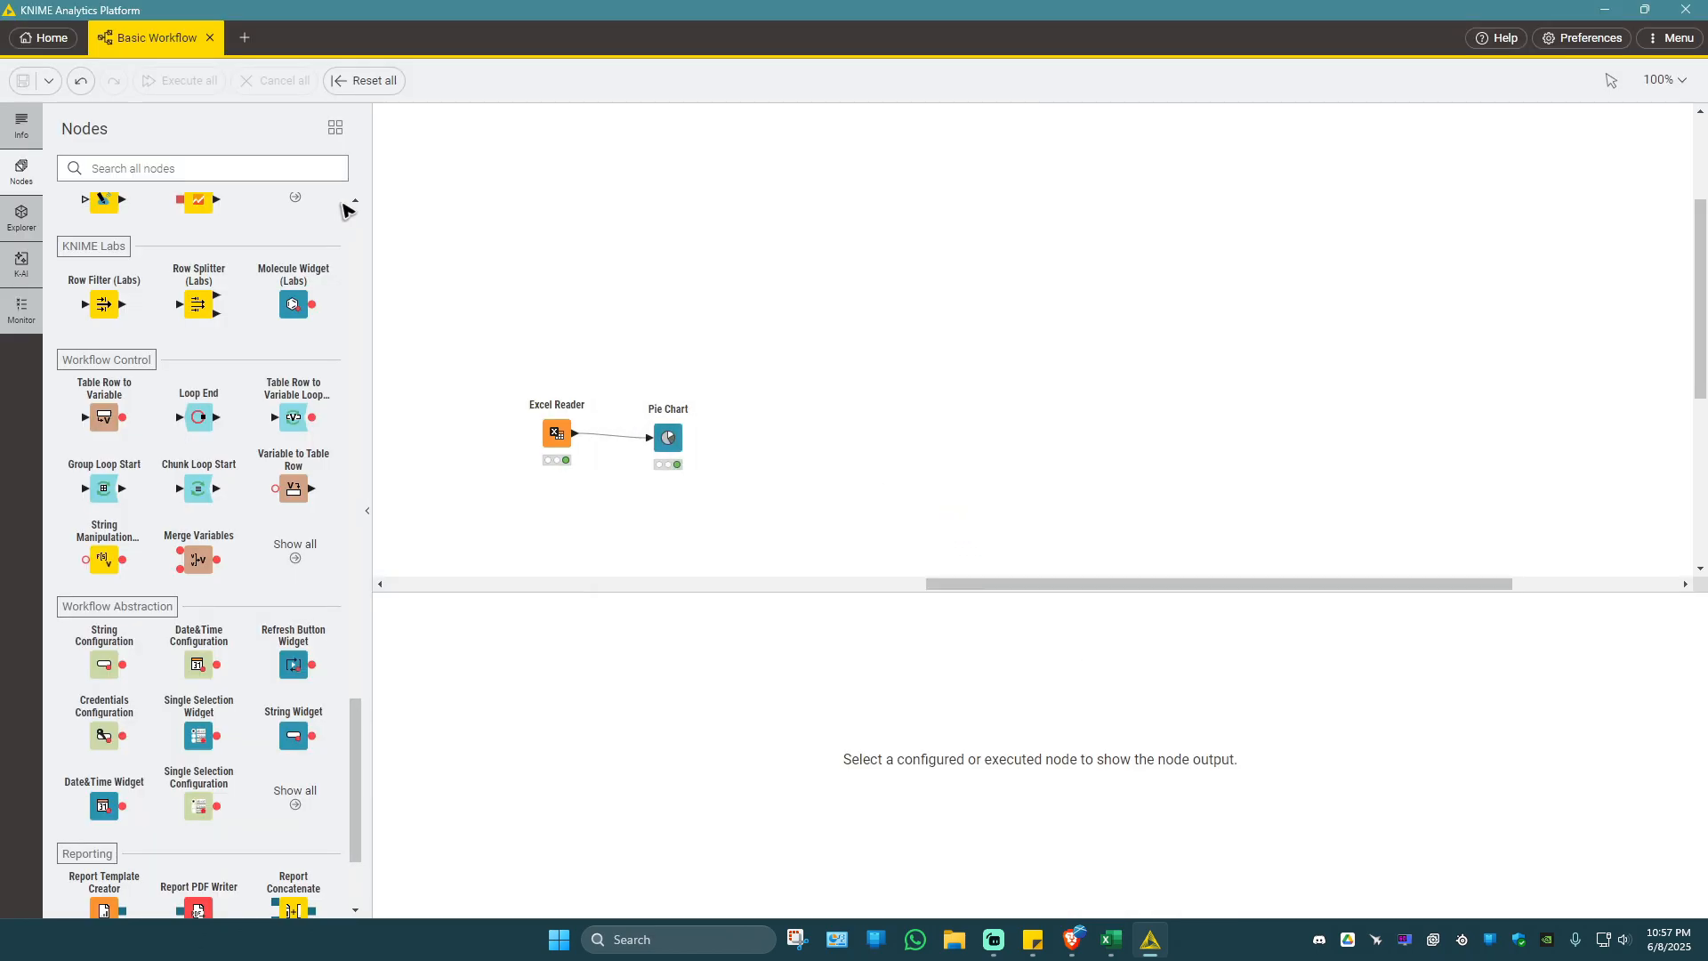
# Leave the workflow for the home page, view the local space and open the Public space on KNIME Community Hub.
pyautogui.click(44, 38)
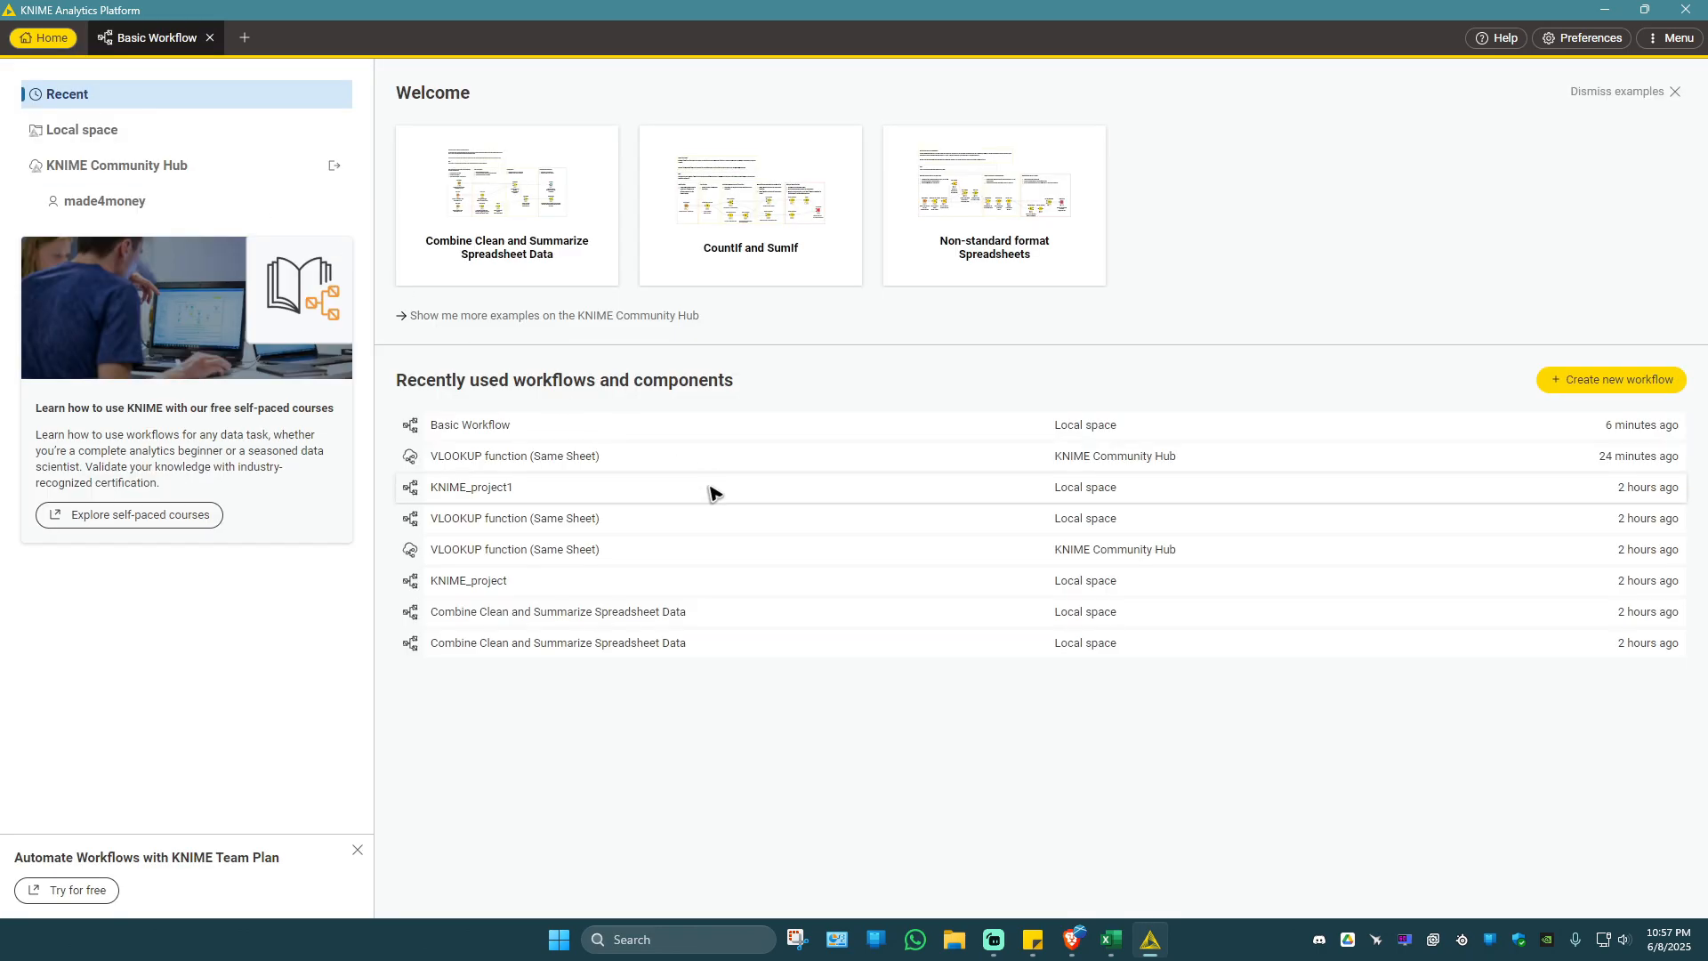
pyautogui.click(75, 131)
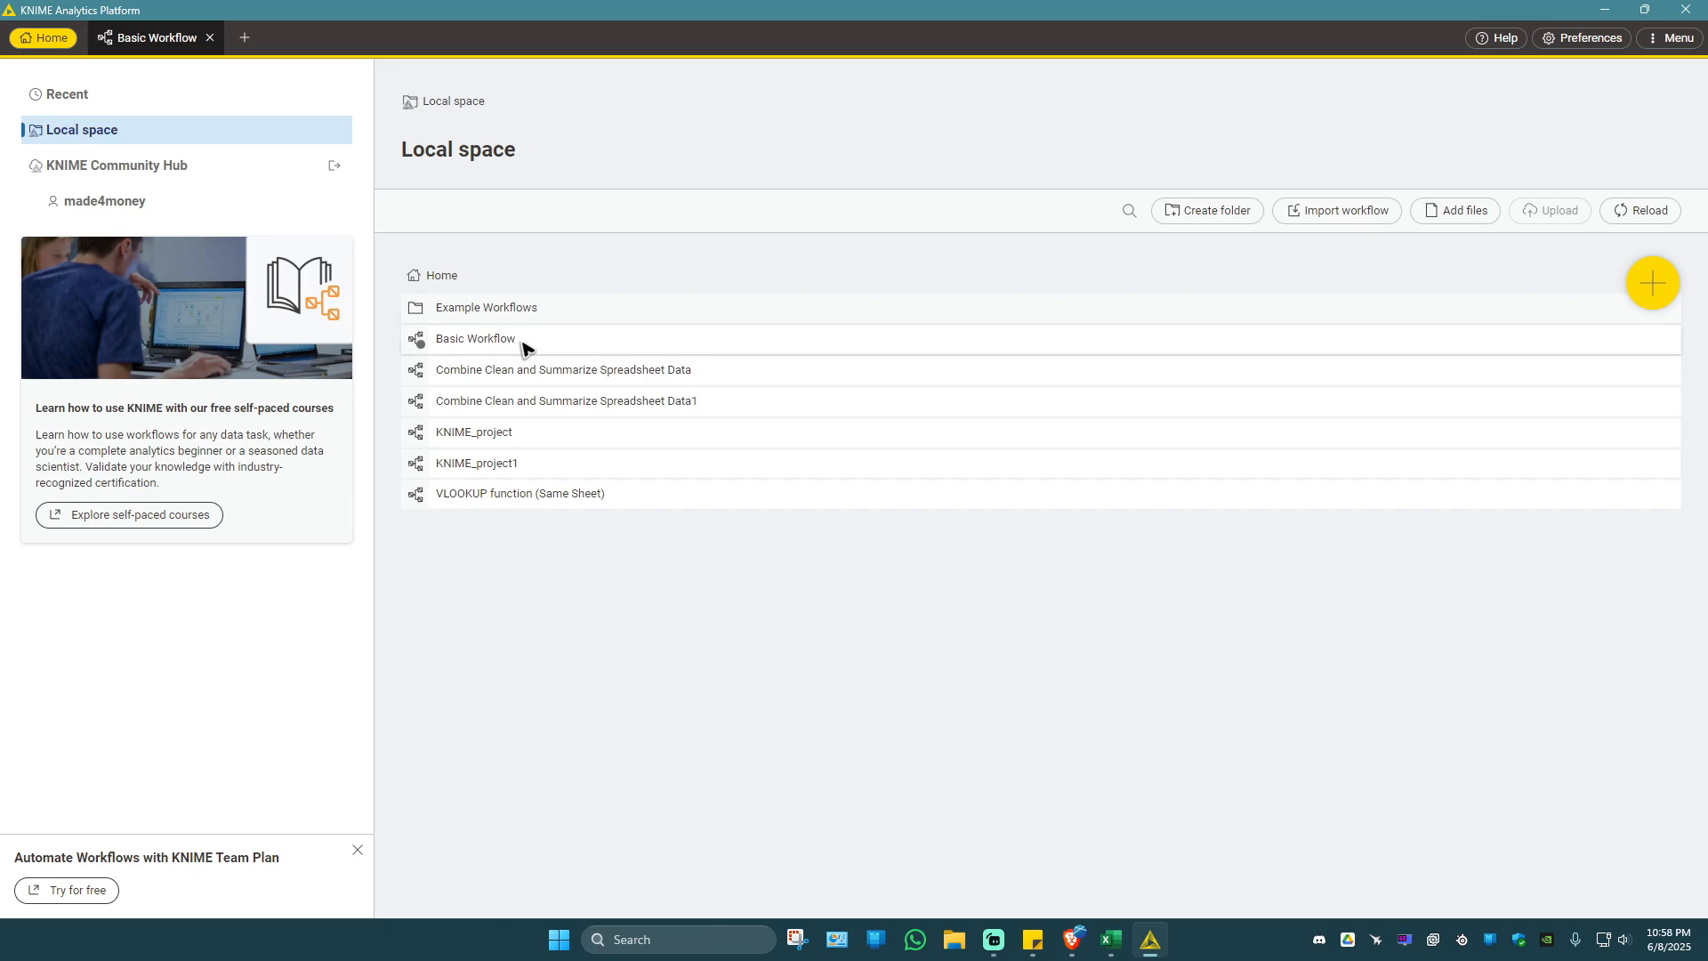
pyautogui.click(162, 165)
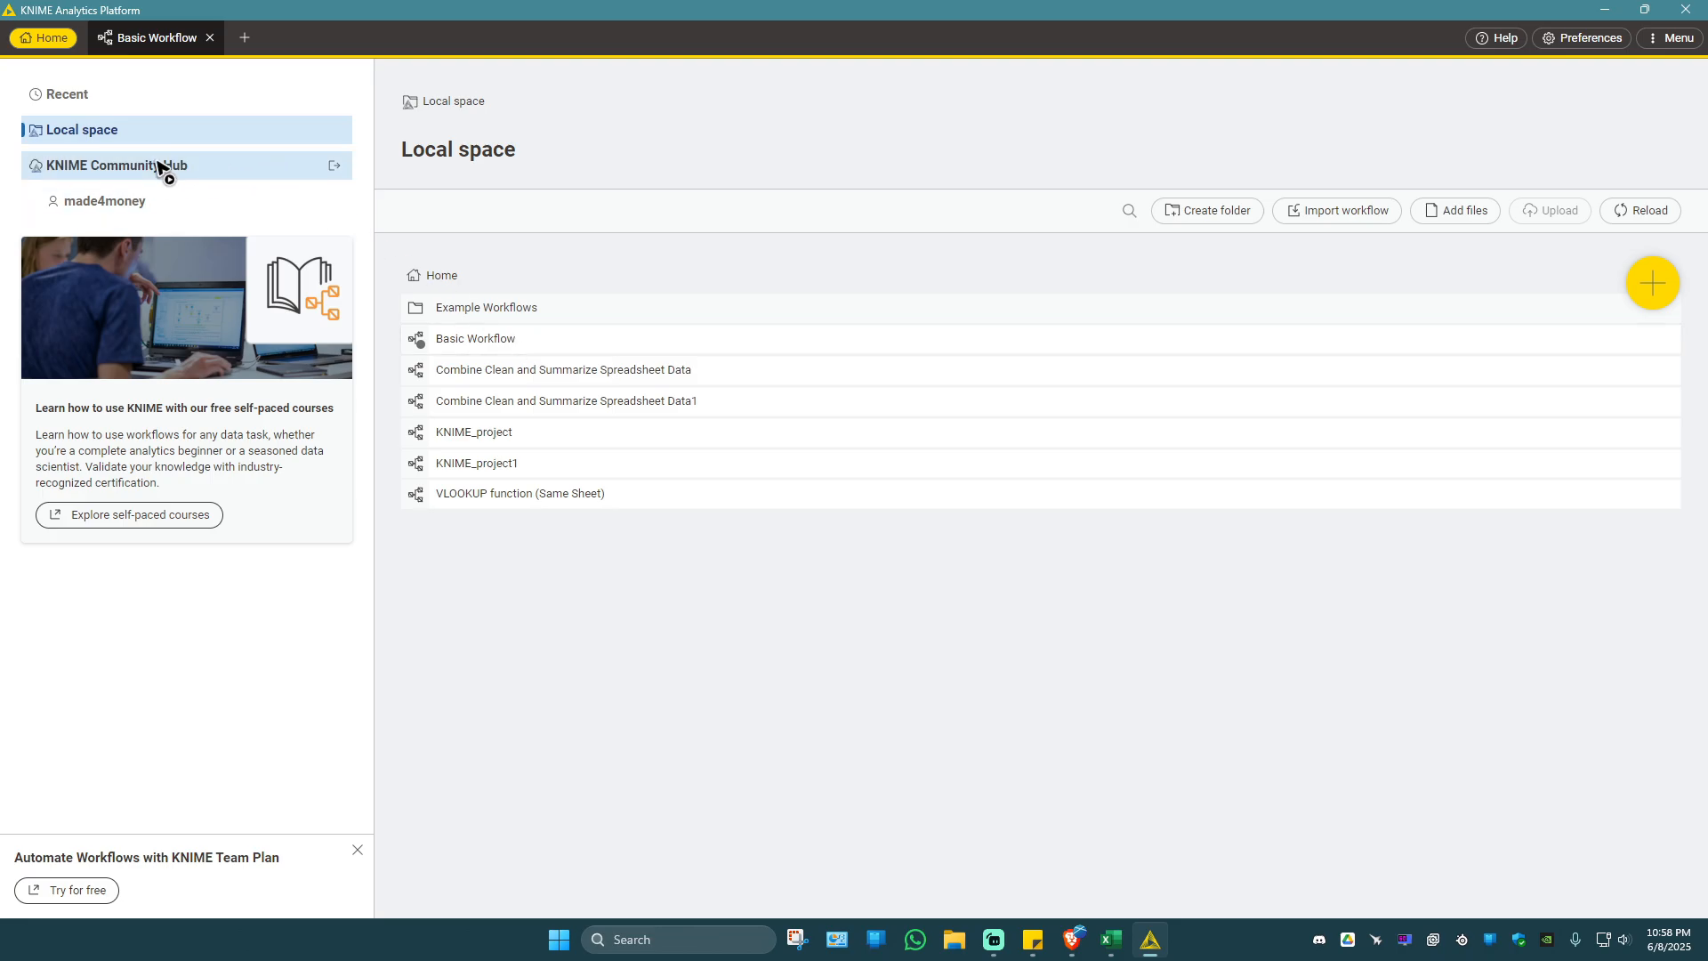
pyautogui.click(802, 385)
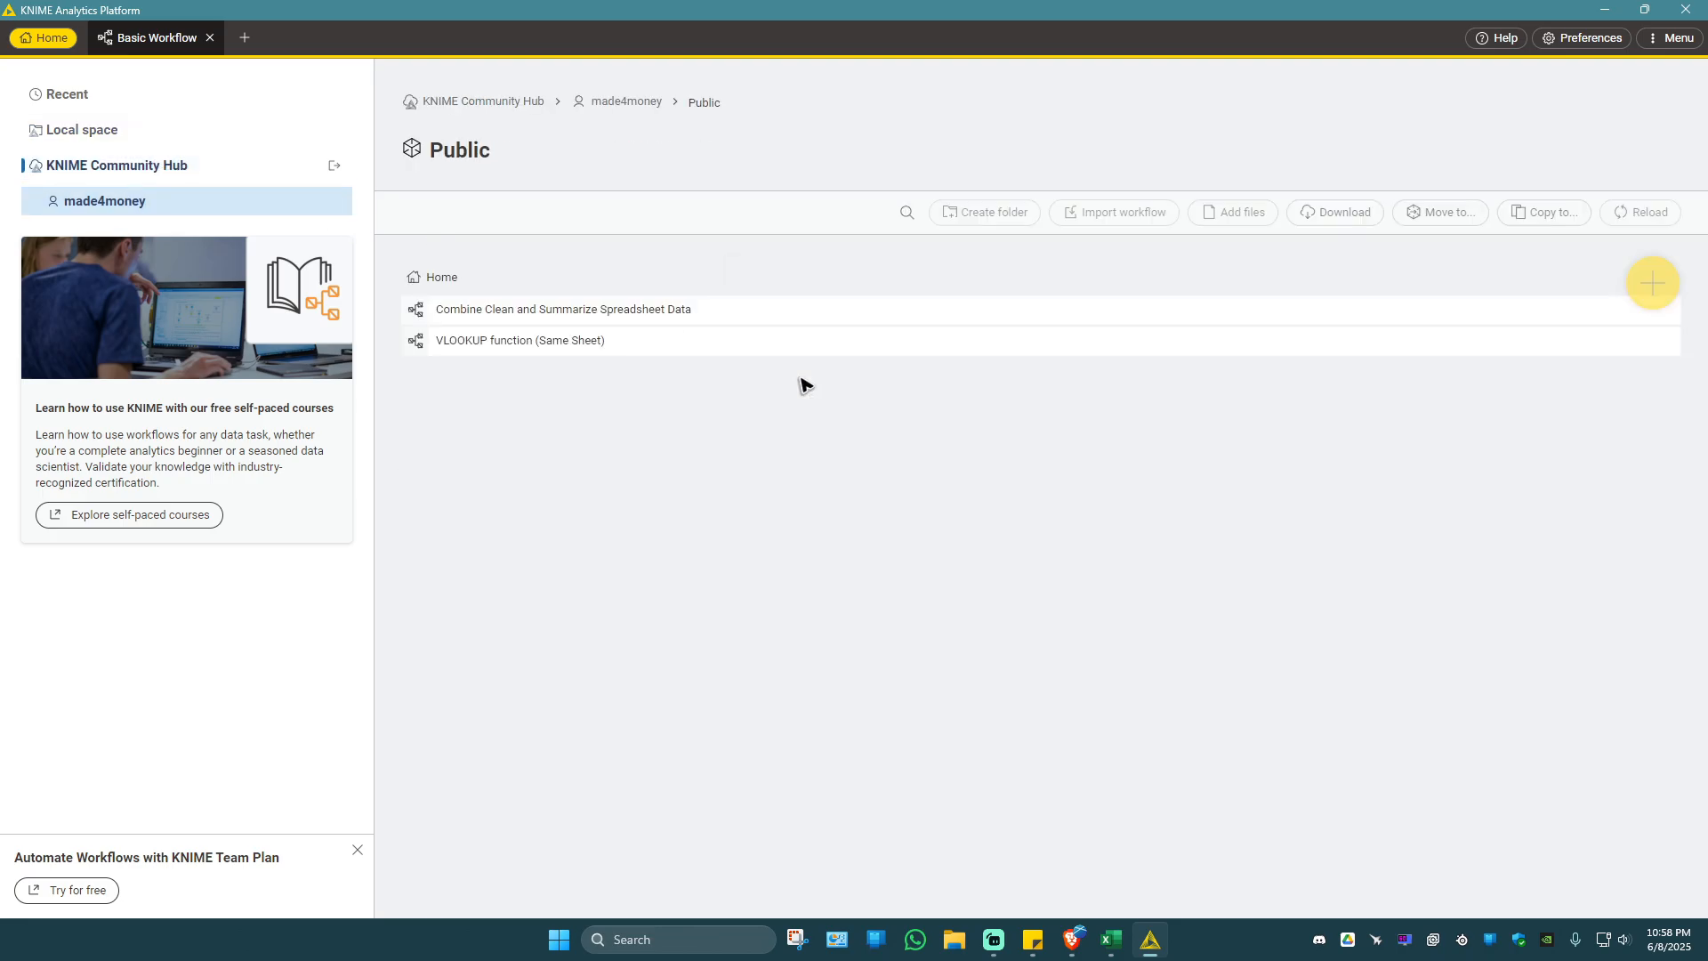
# Import the exported Basic Workflow file from the Desktop into the Public space.
pyautogui.click(1126, 214)
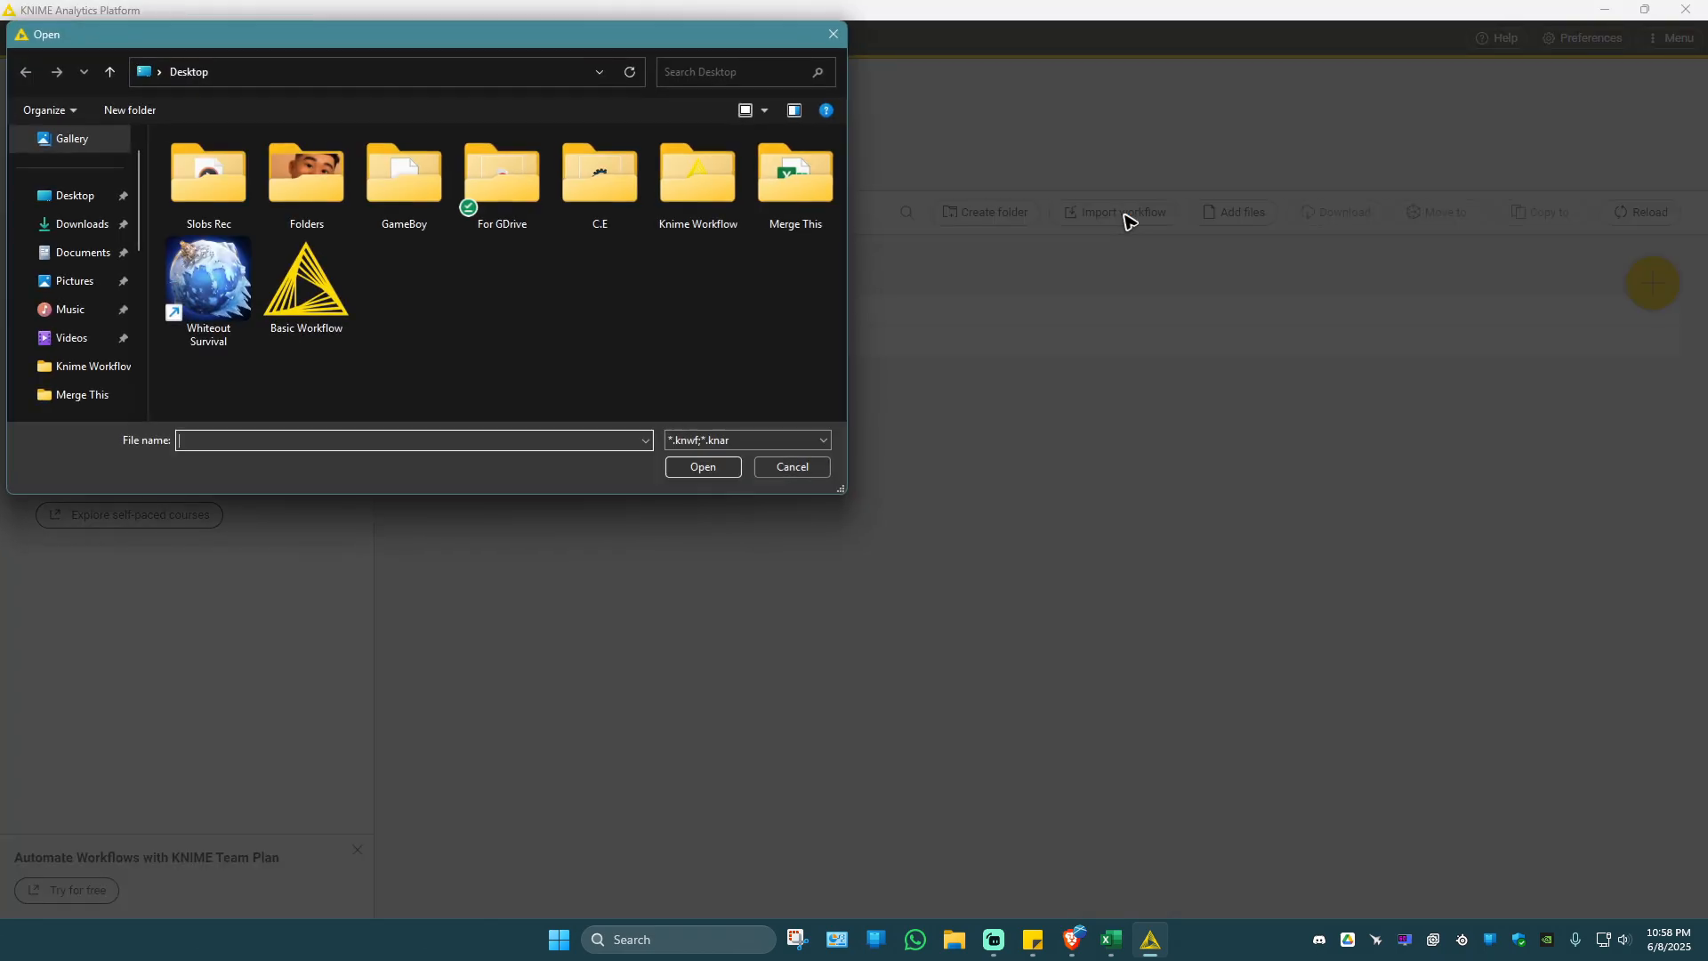
pyautogui.click(326, 294)
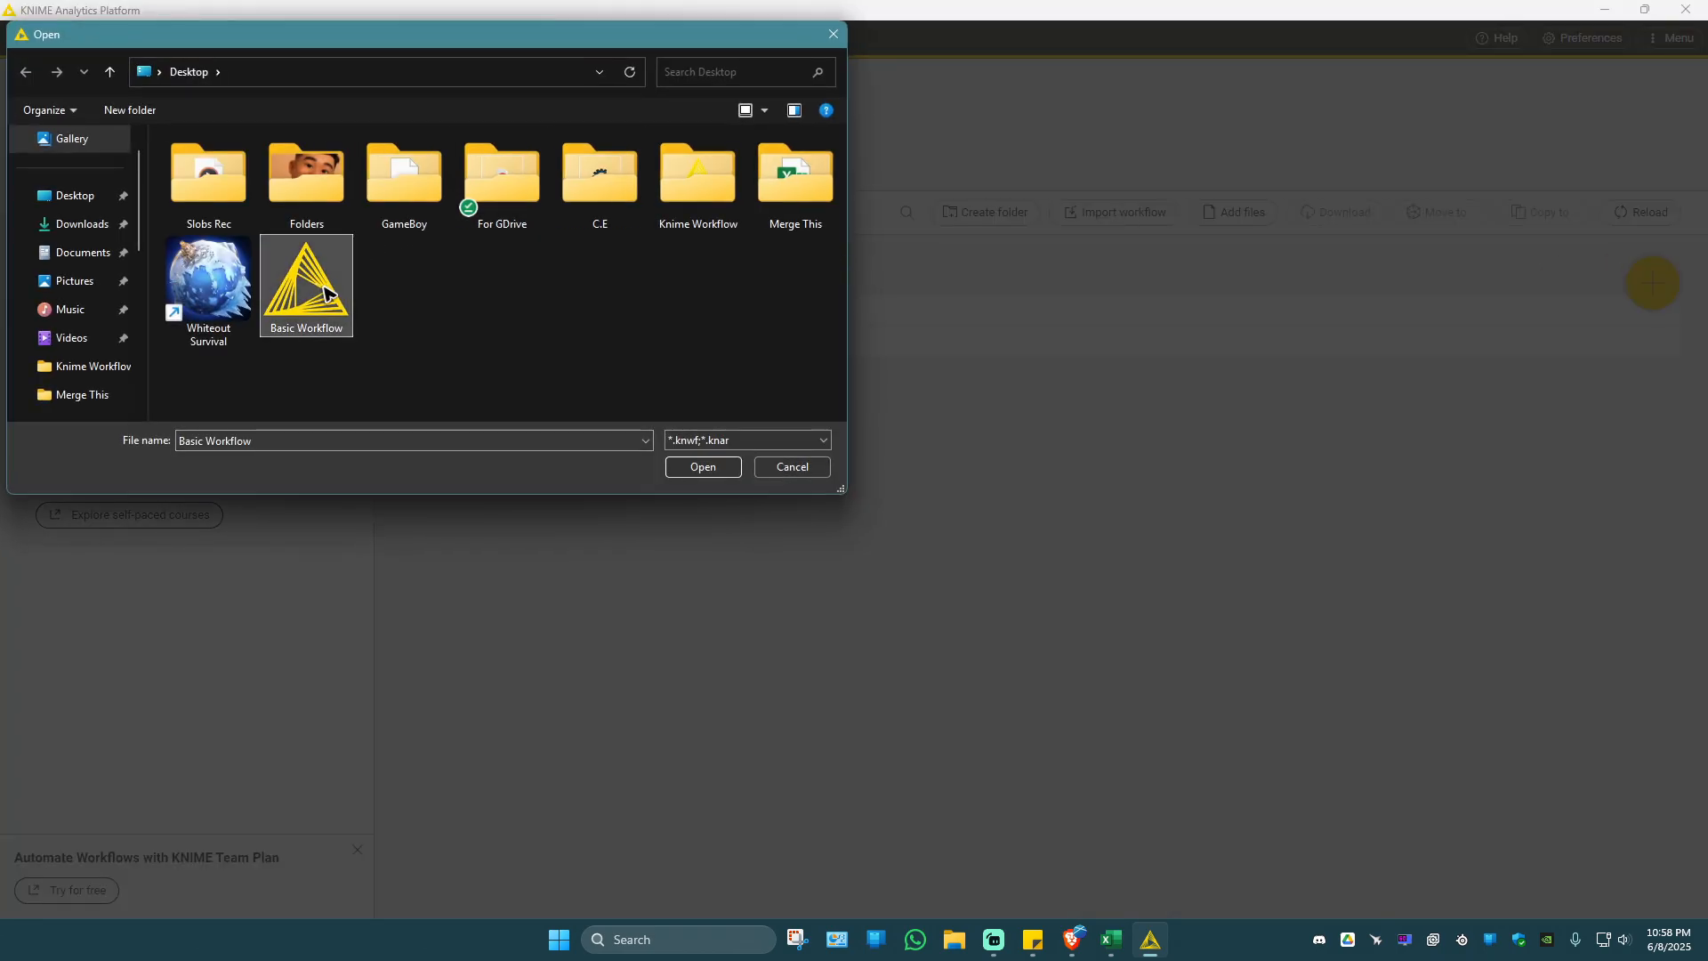
pyautogui.click(726, 469)
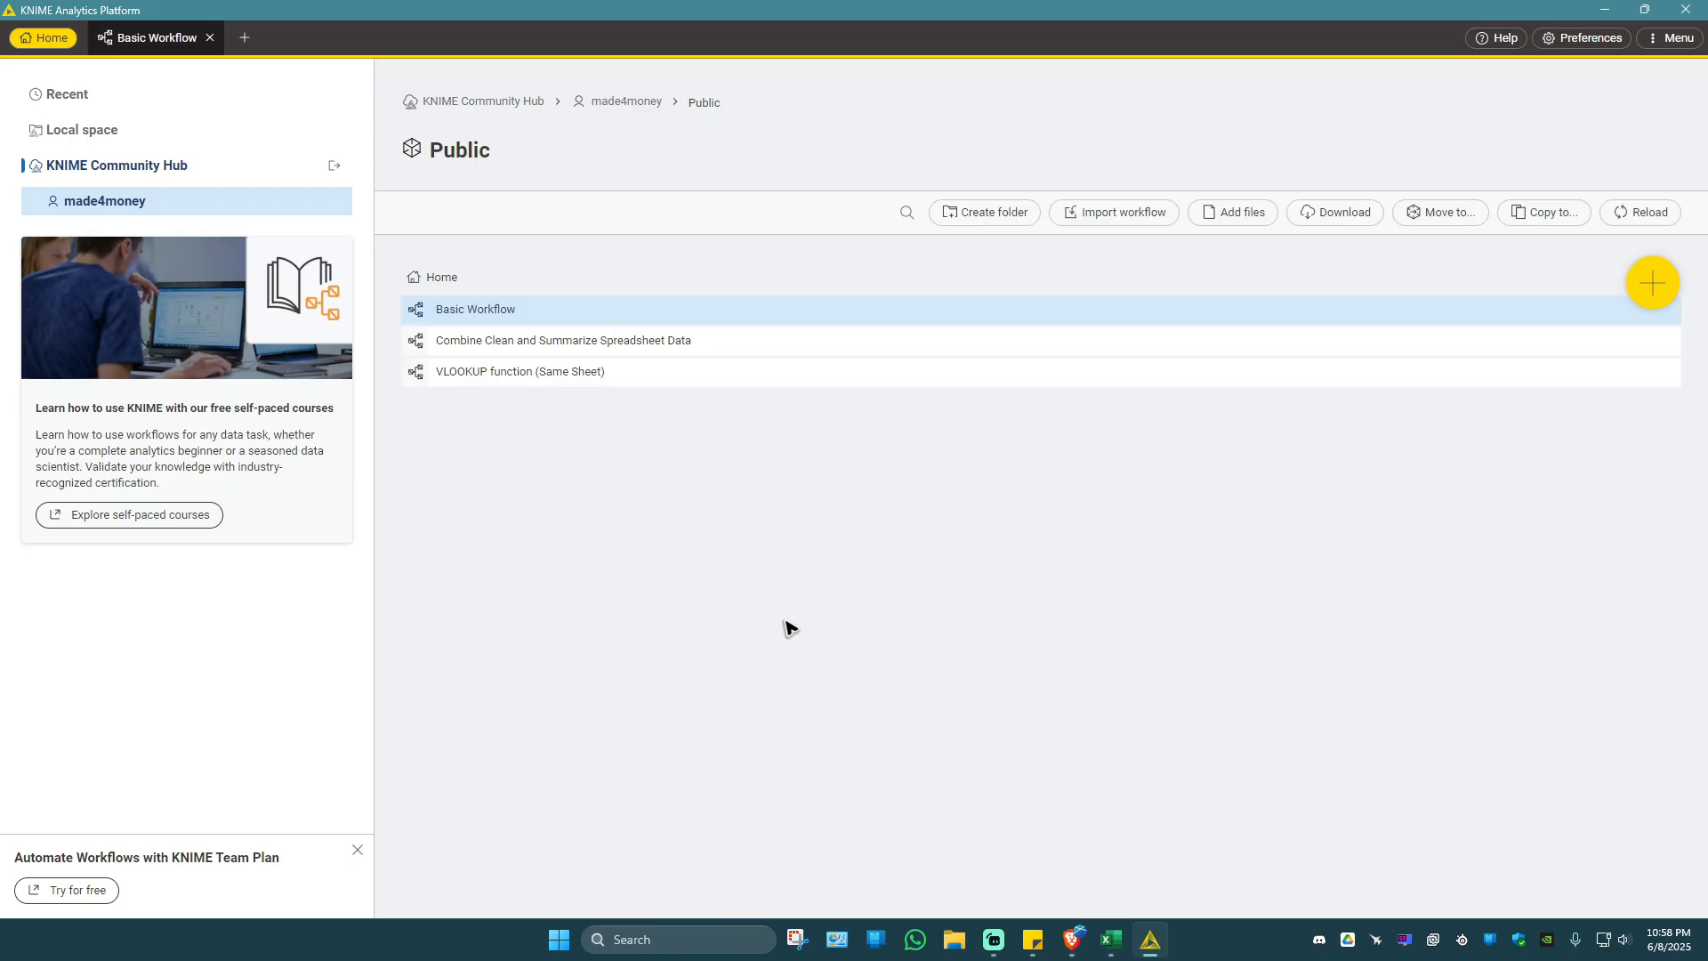
pyautogui.click(646, 430)
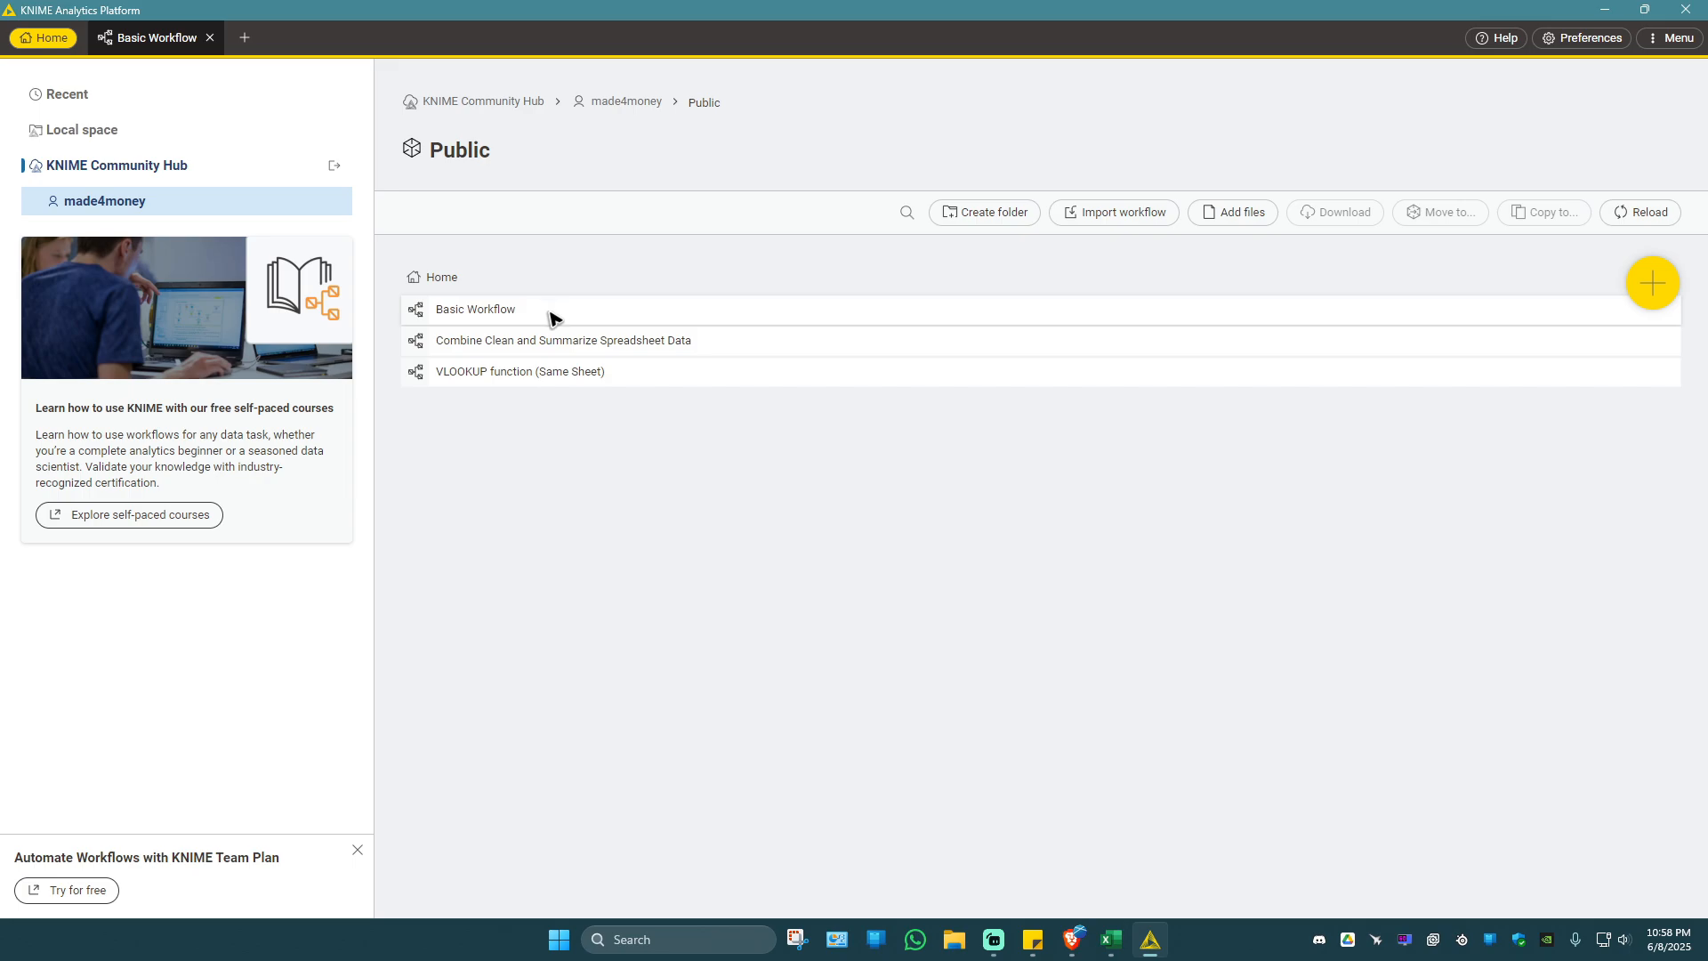
# Open the imported Basic Workflow in the Hub, maximise the browser window and dismiss the cookie settings.
pyautogui.click(538, 317)
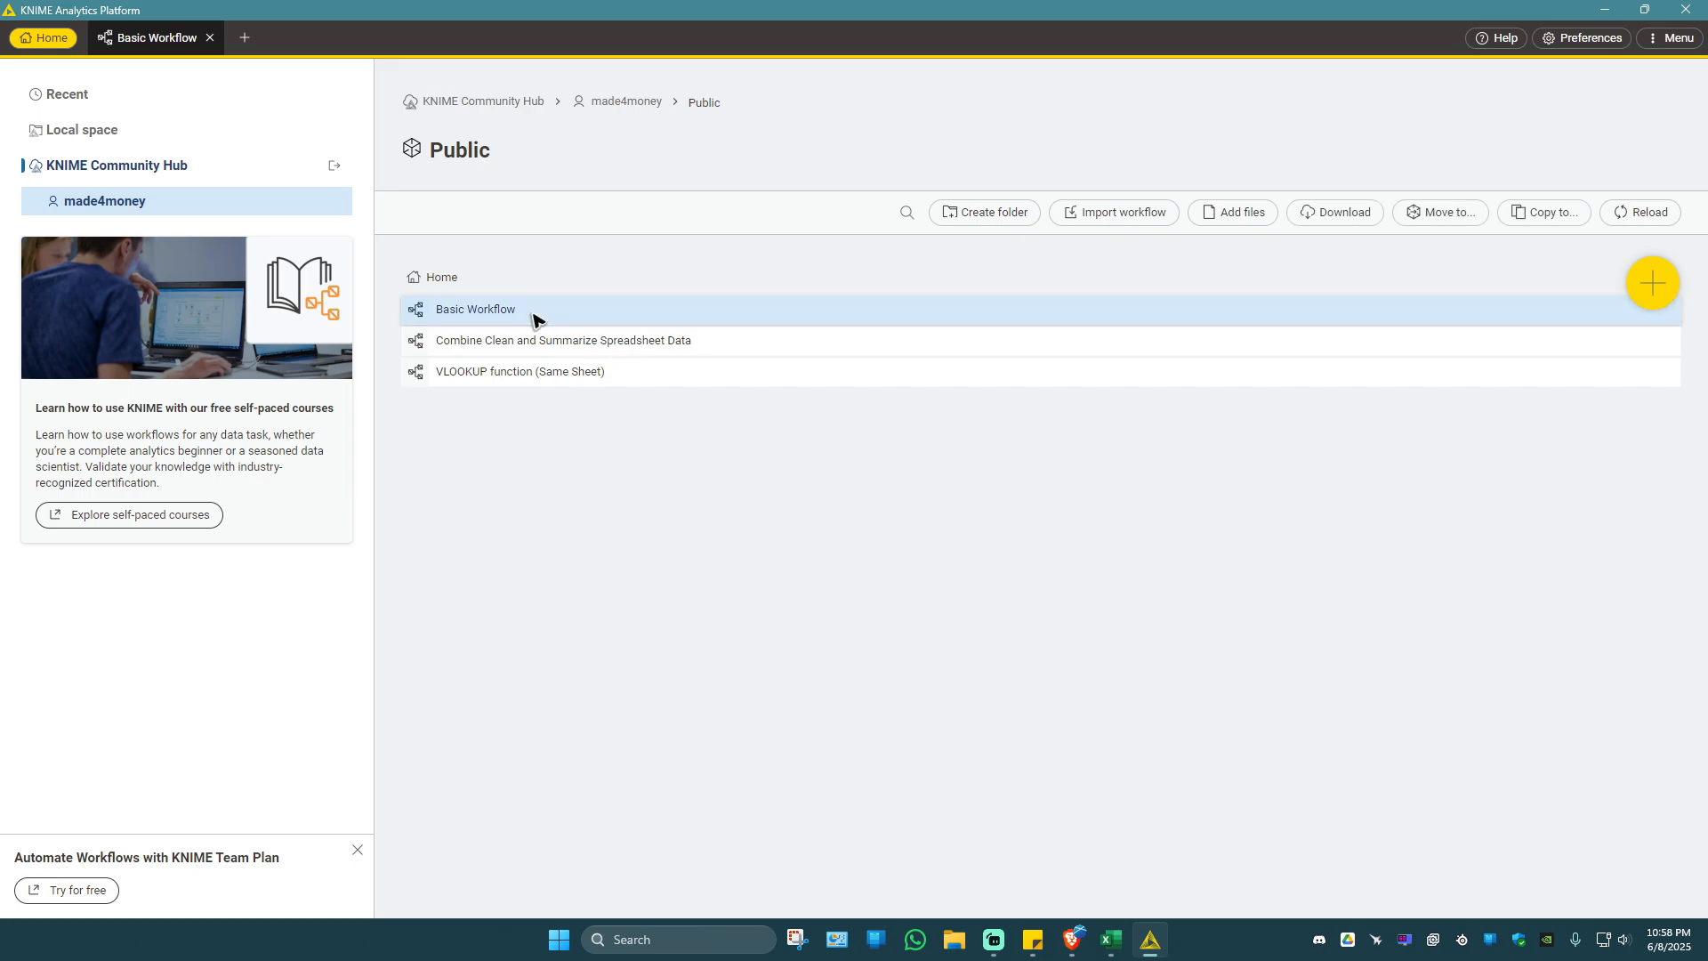
pyautogui.rightClick(535, 318)
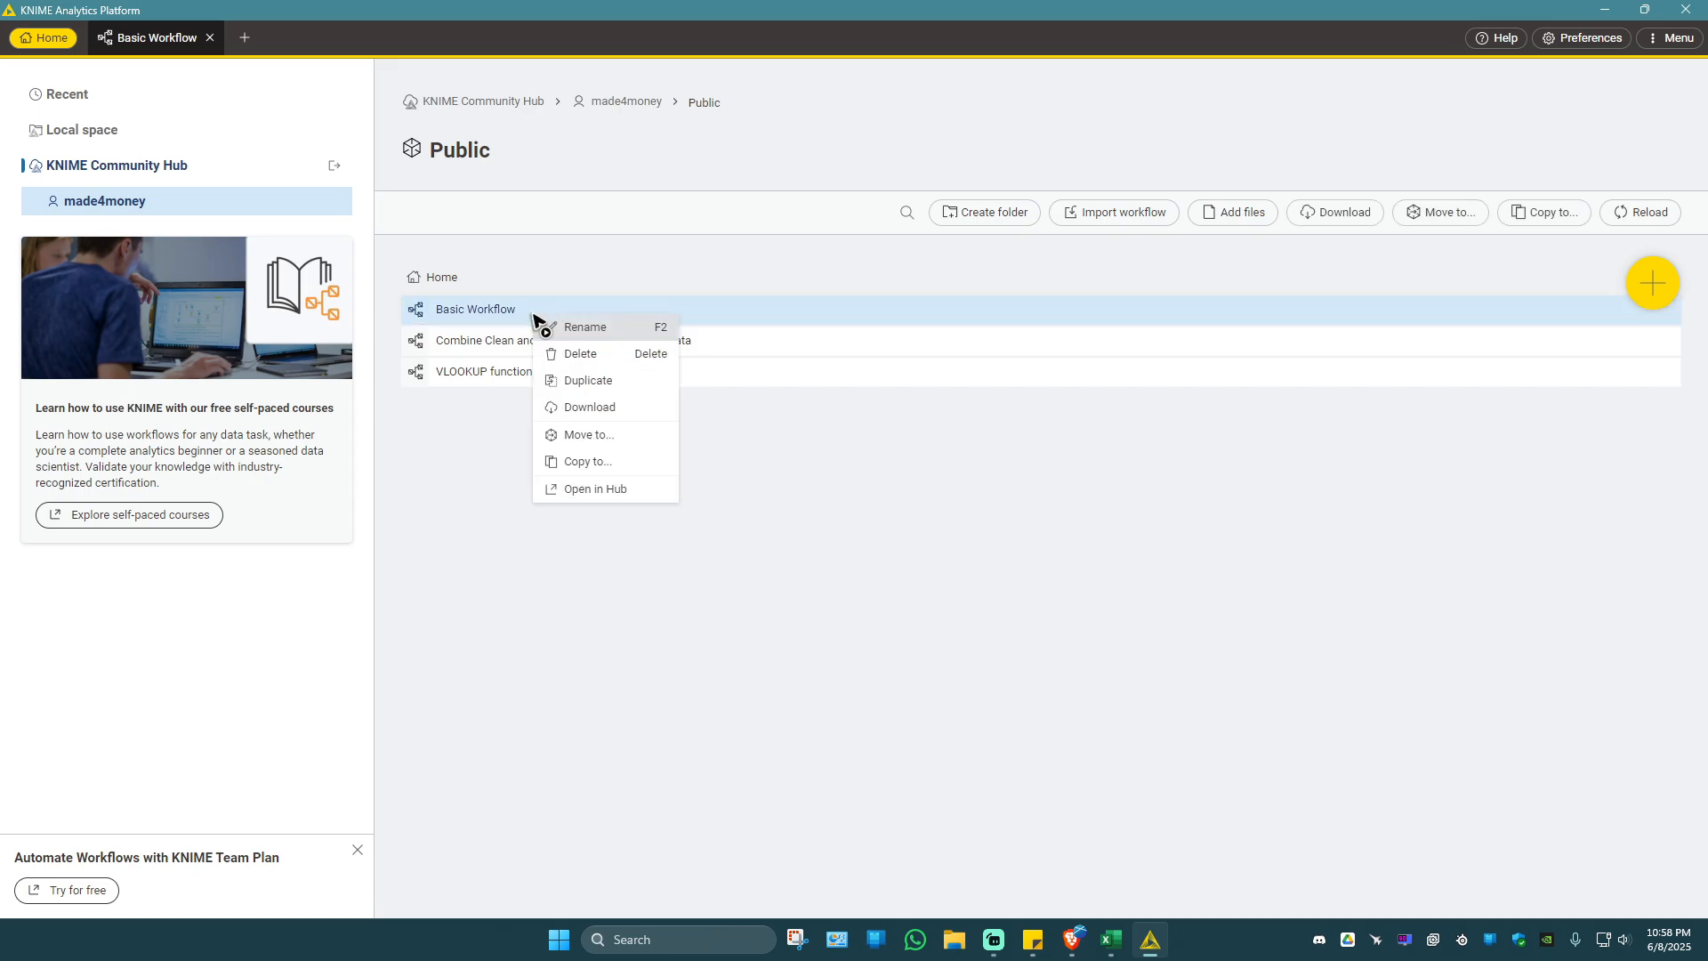
pyautogui.click(594, 488)
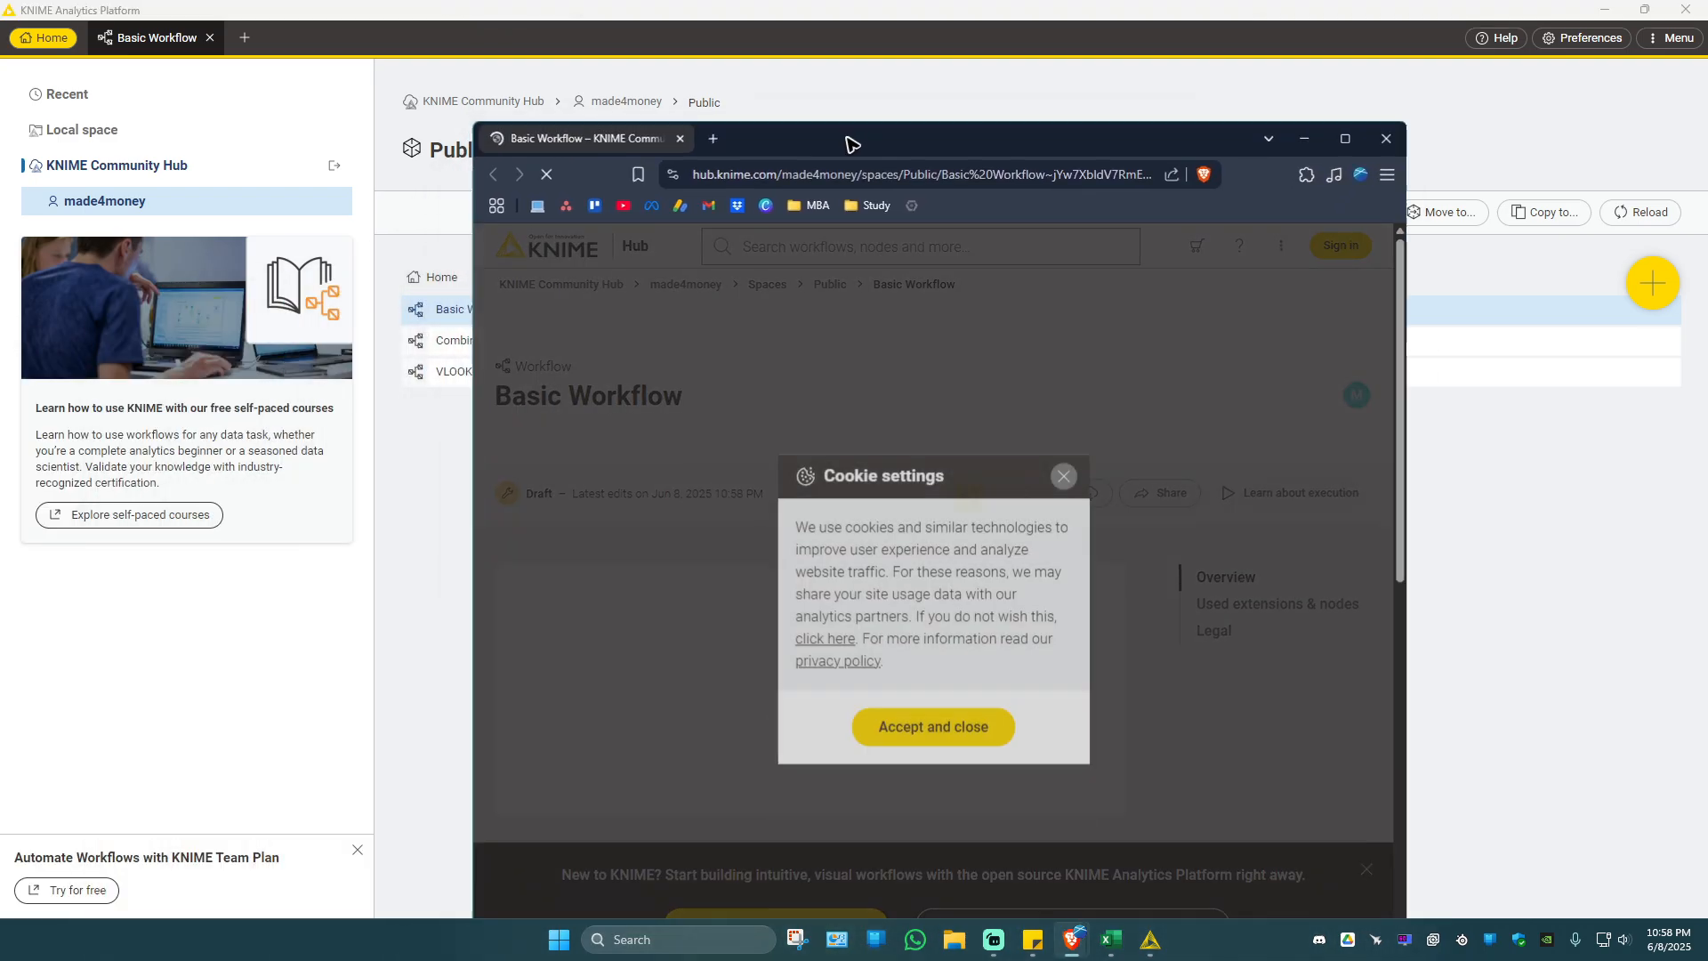
pyautogui.doubleClick(851, 142)
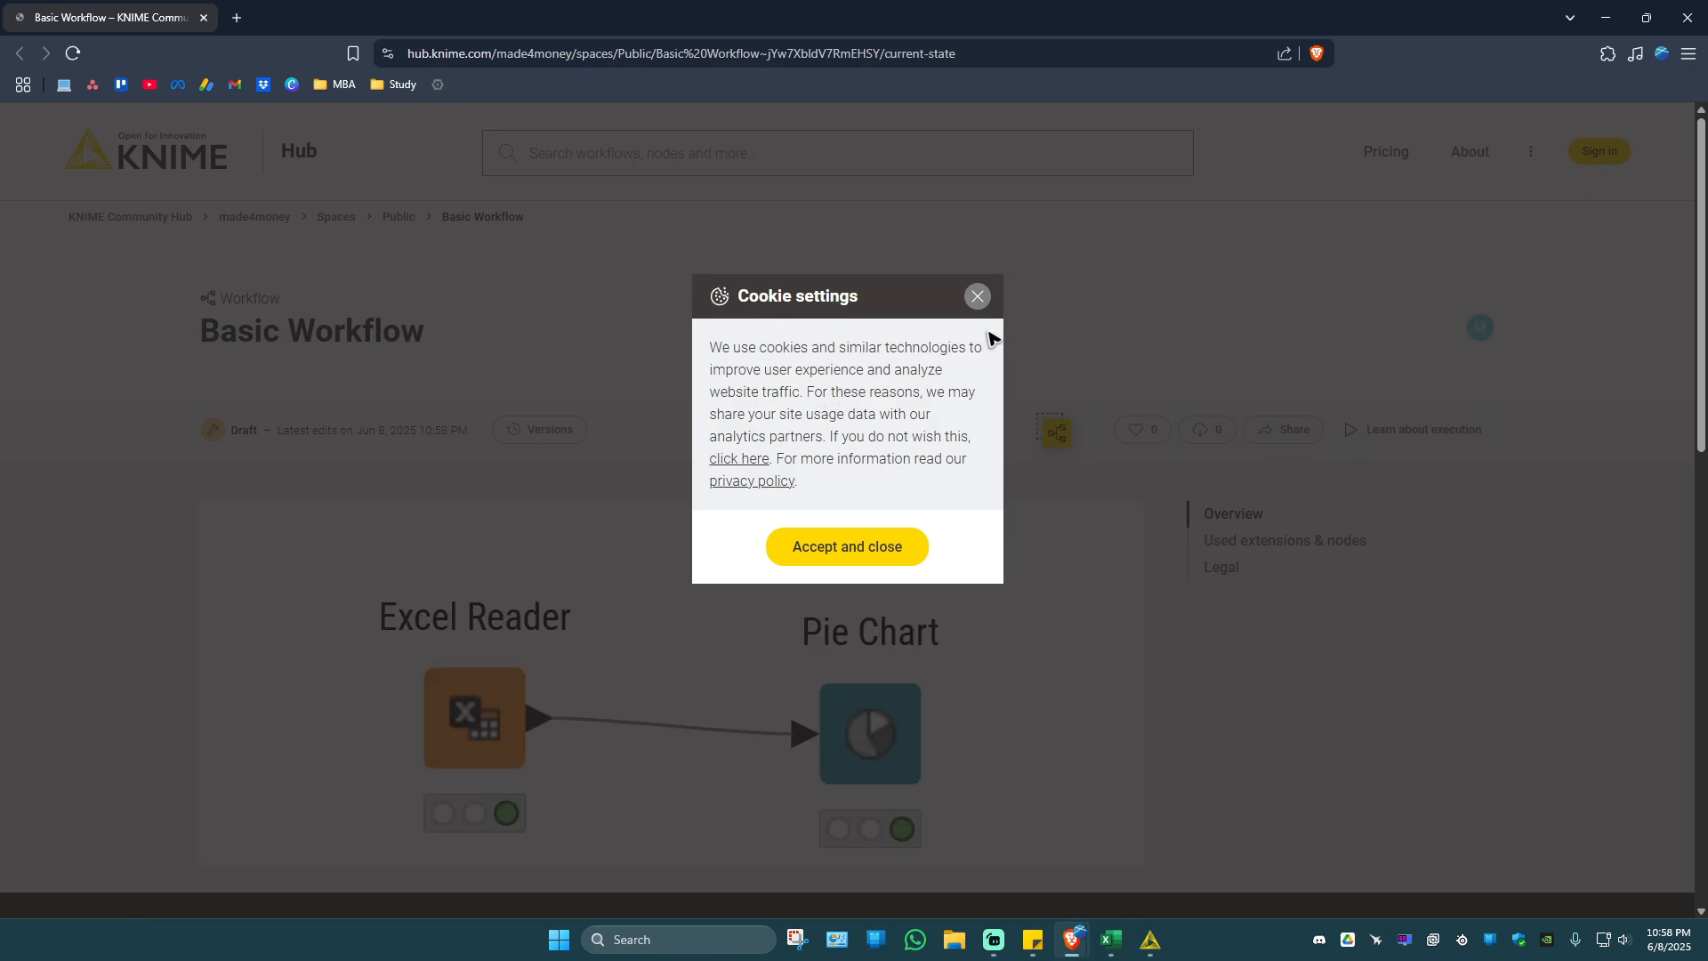
pyautogui.click(978, 297)
# Look over the Basic Workflow page and copy its short share link.
pyautogui.scroll(-1, 656, 500)
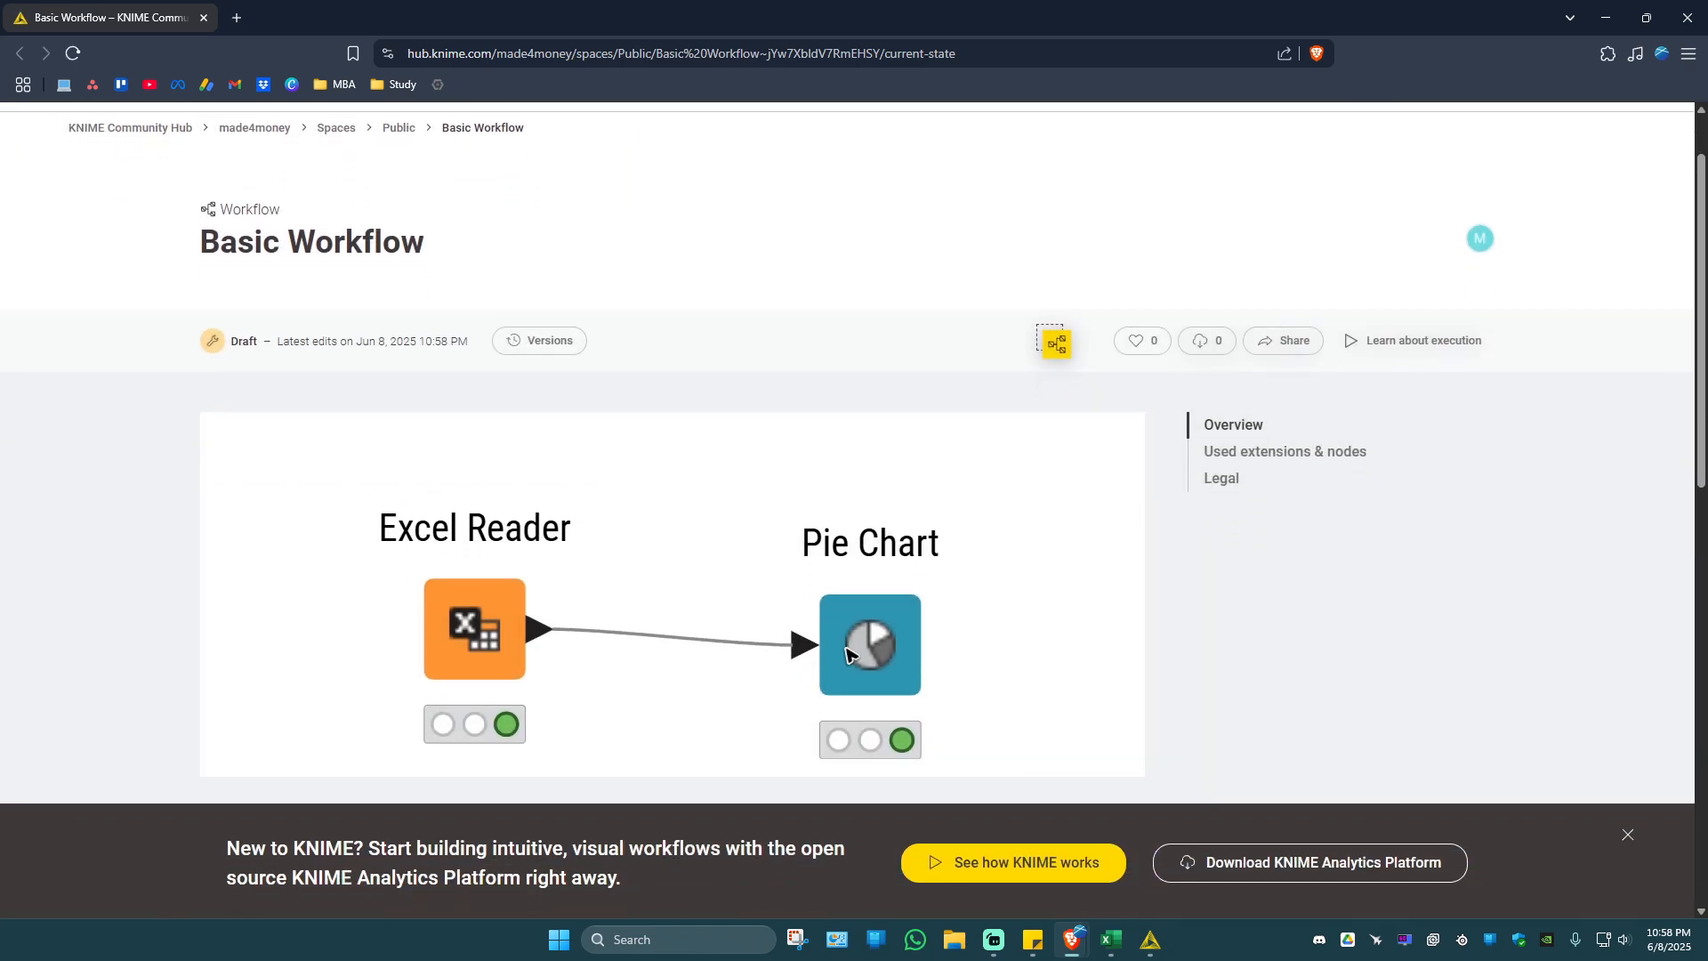
pyautogui.scroll(1, 870, 645)
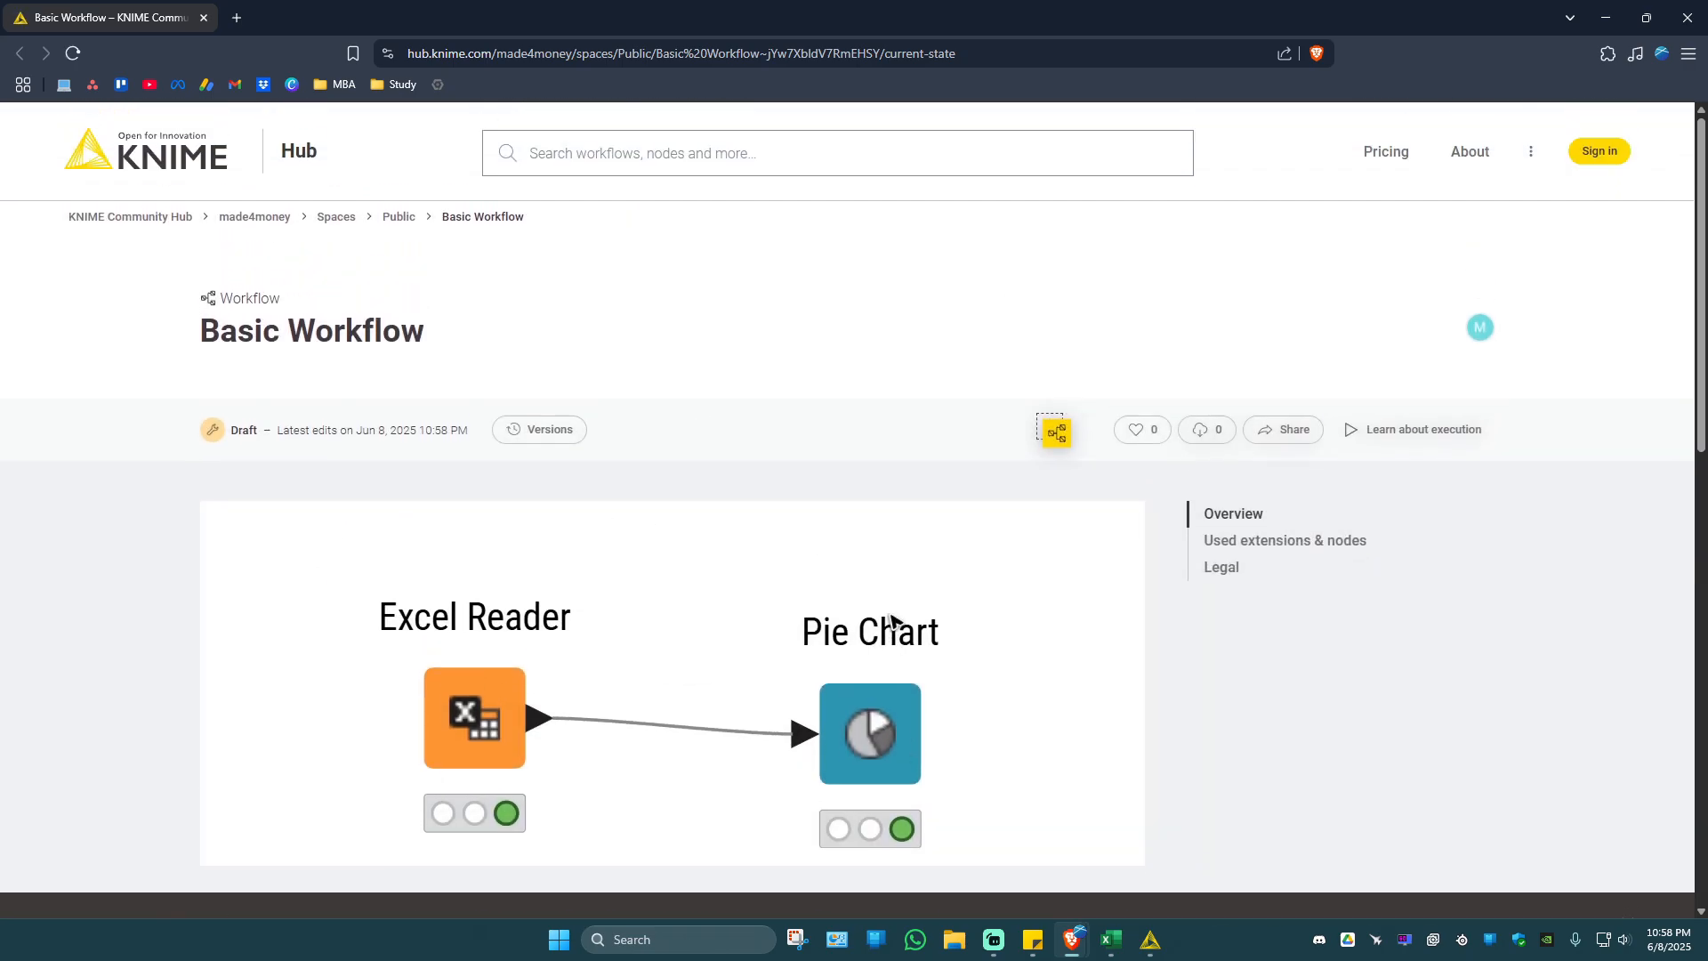
pyautogui.click(1293, 438)
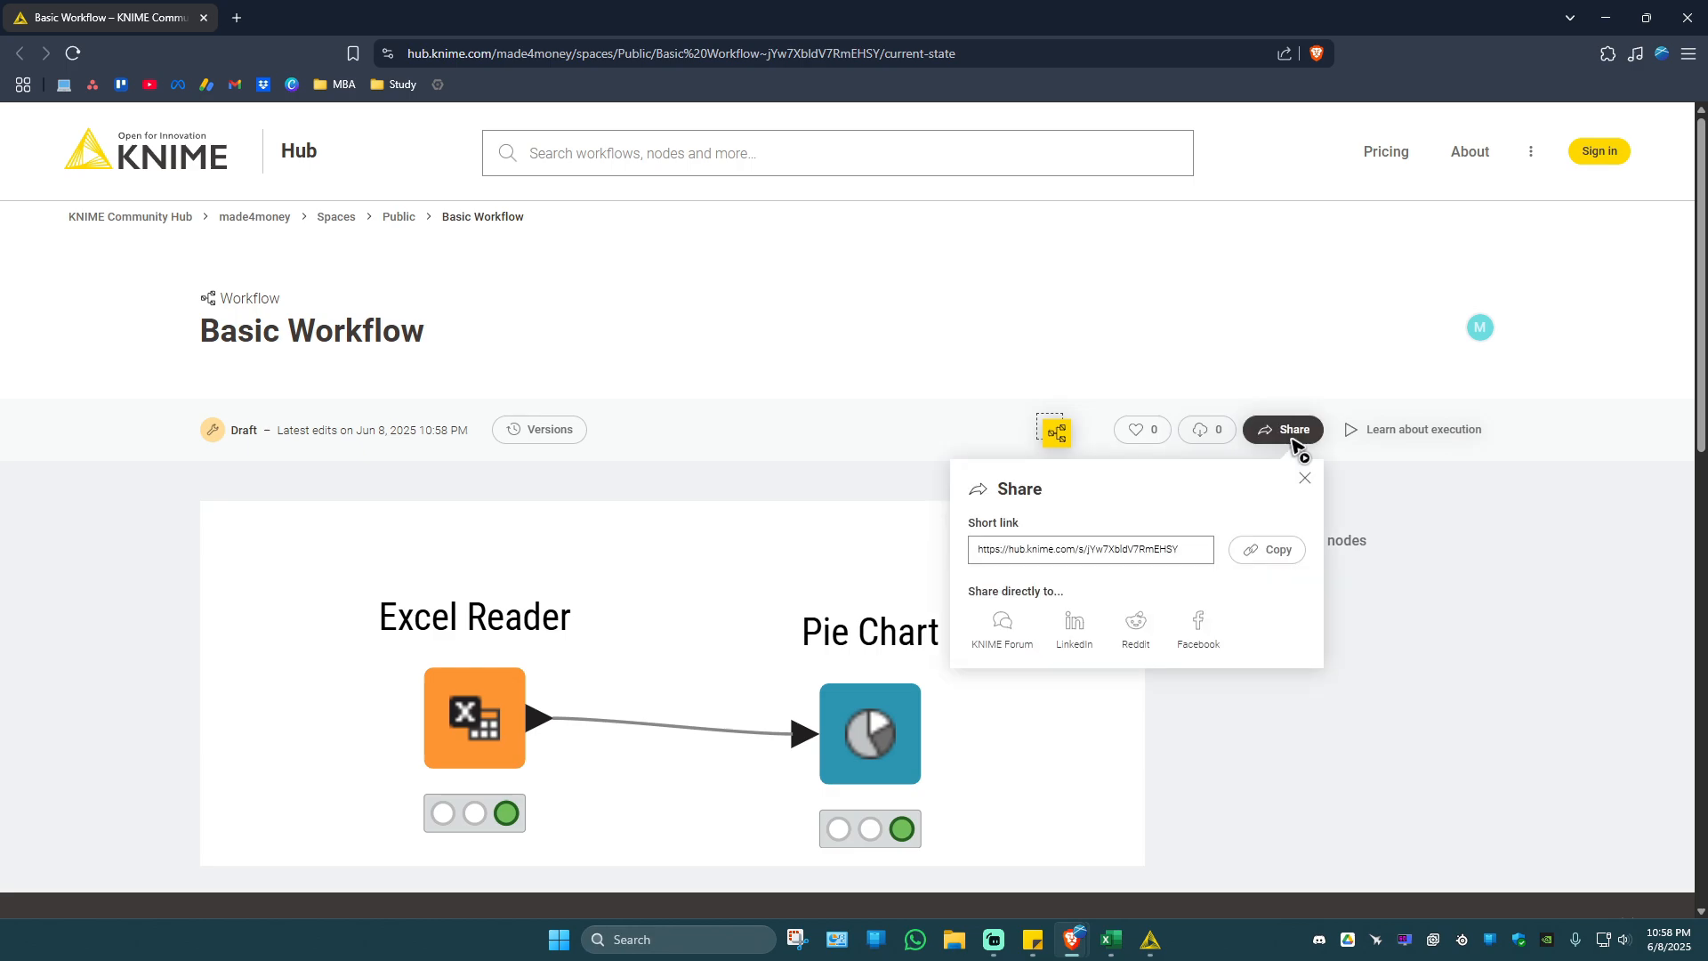
pyautogui.click(1279, 553)
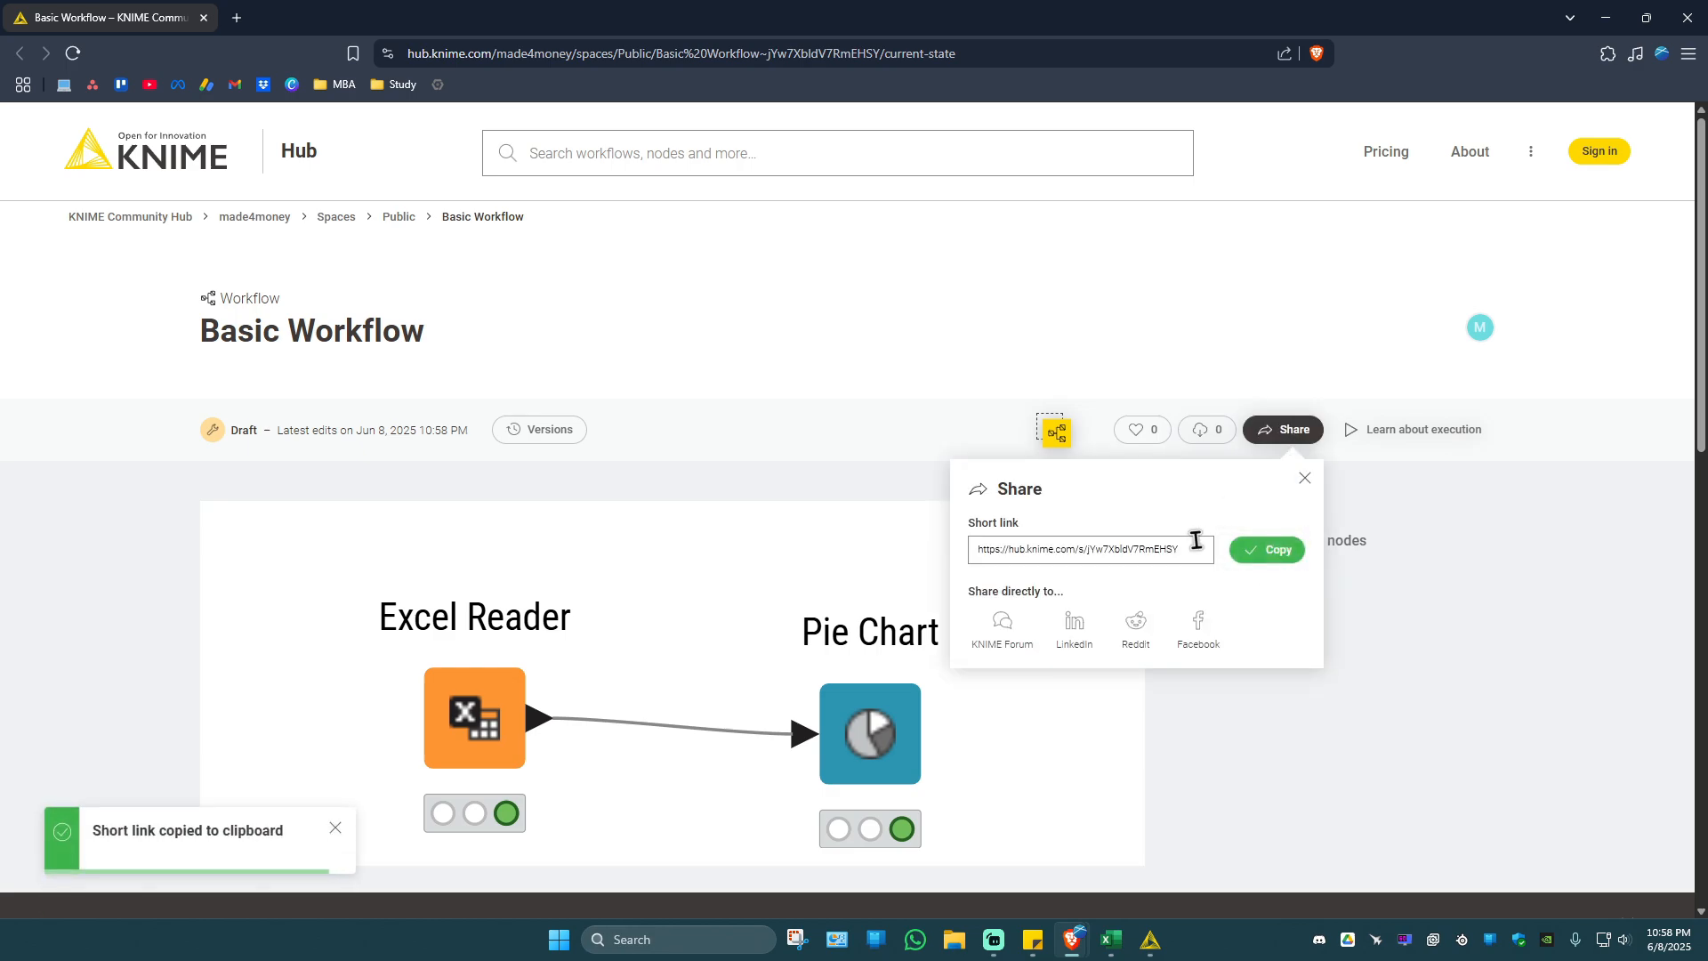
# Open the copied short link in a private browser window, dismiss the cookie settings and view the shared Basic Workflow page.
pyautogui.hotkey('ctrl', 'shift', 'n')
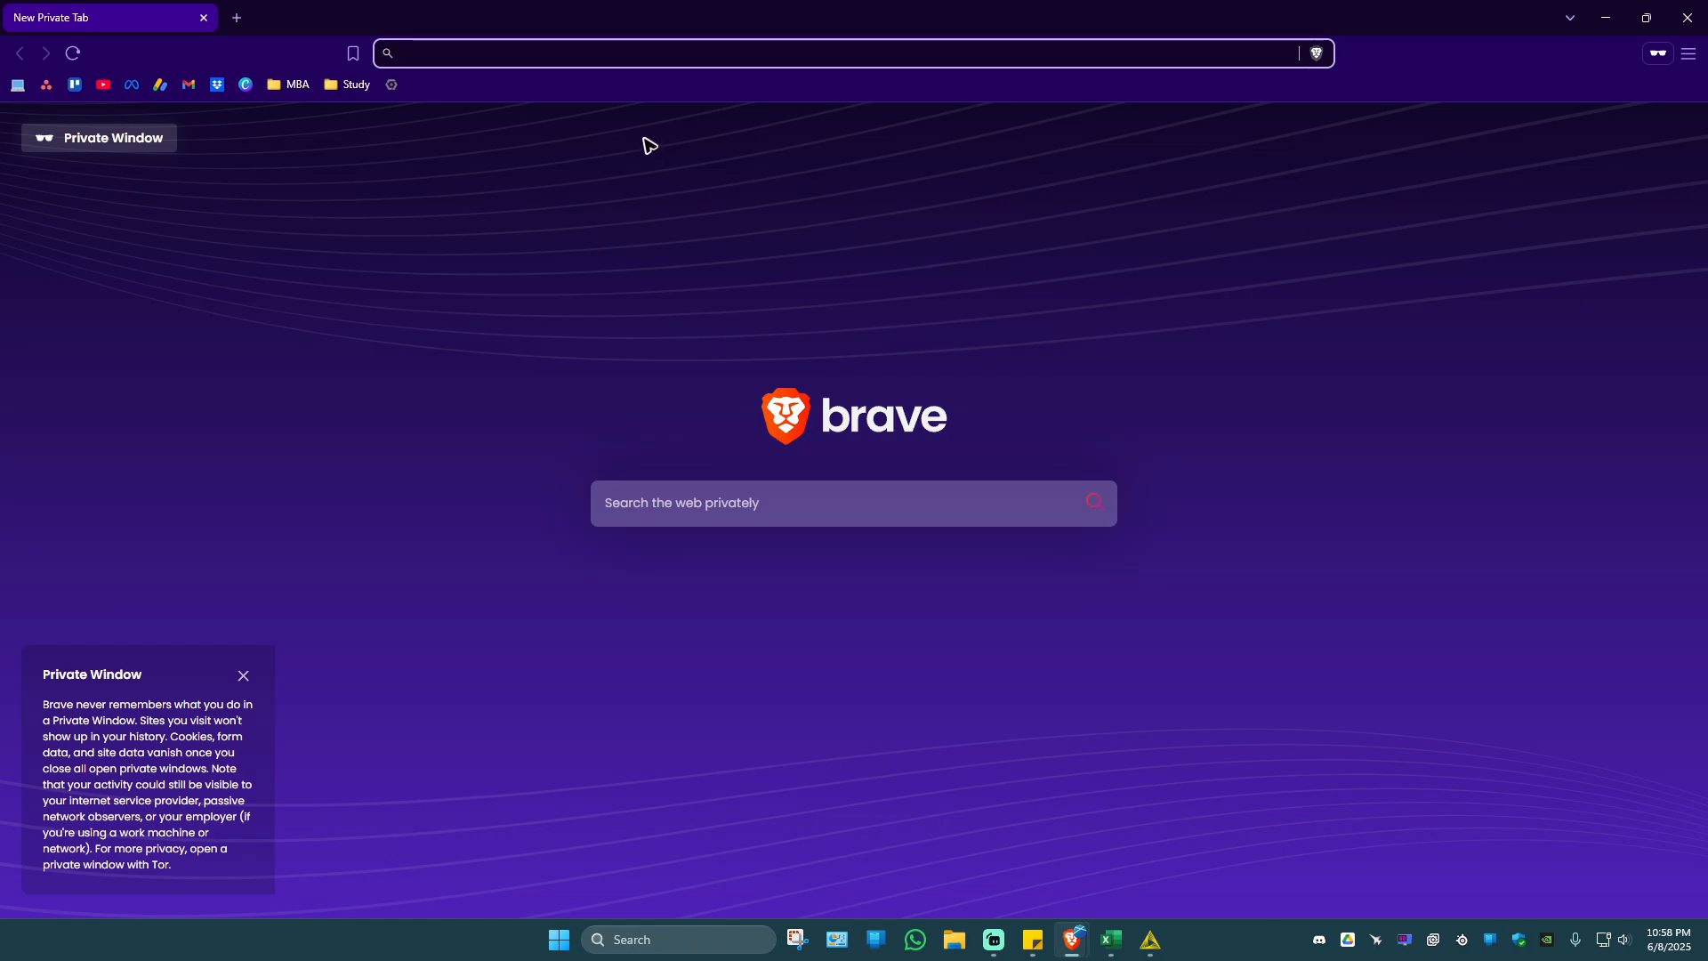
pyautogui.hotkey('ctrl', 'v')
pyautogui.press('Return')
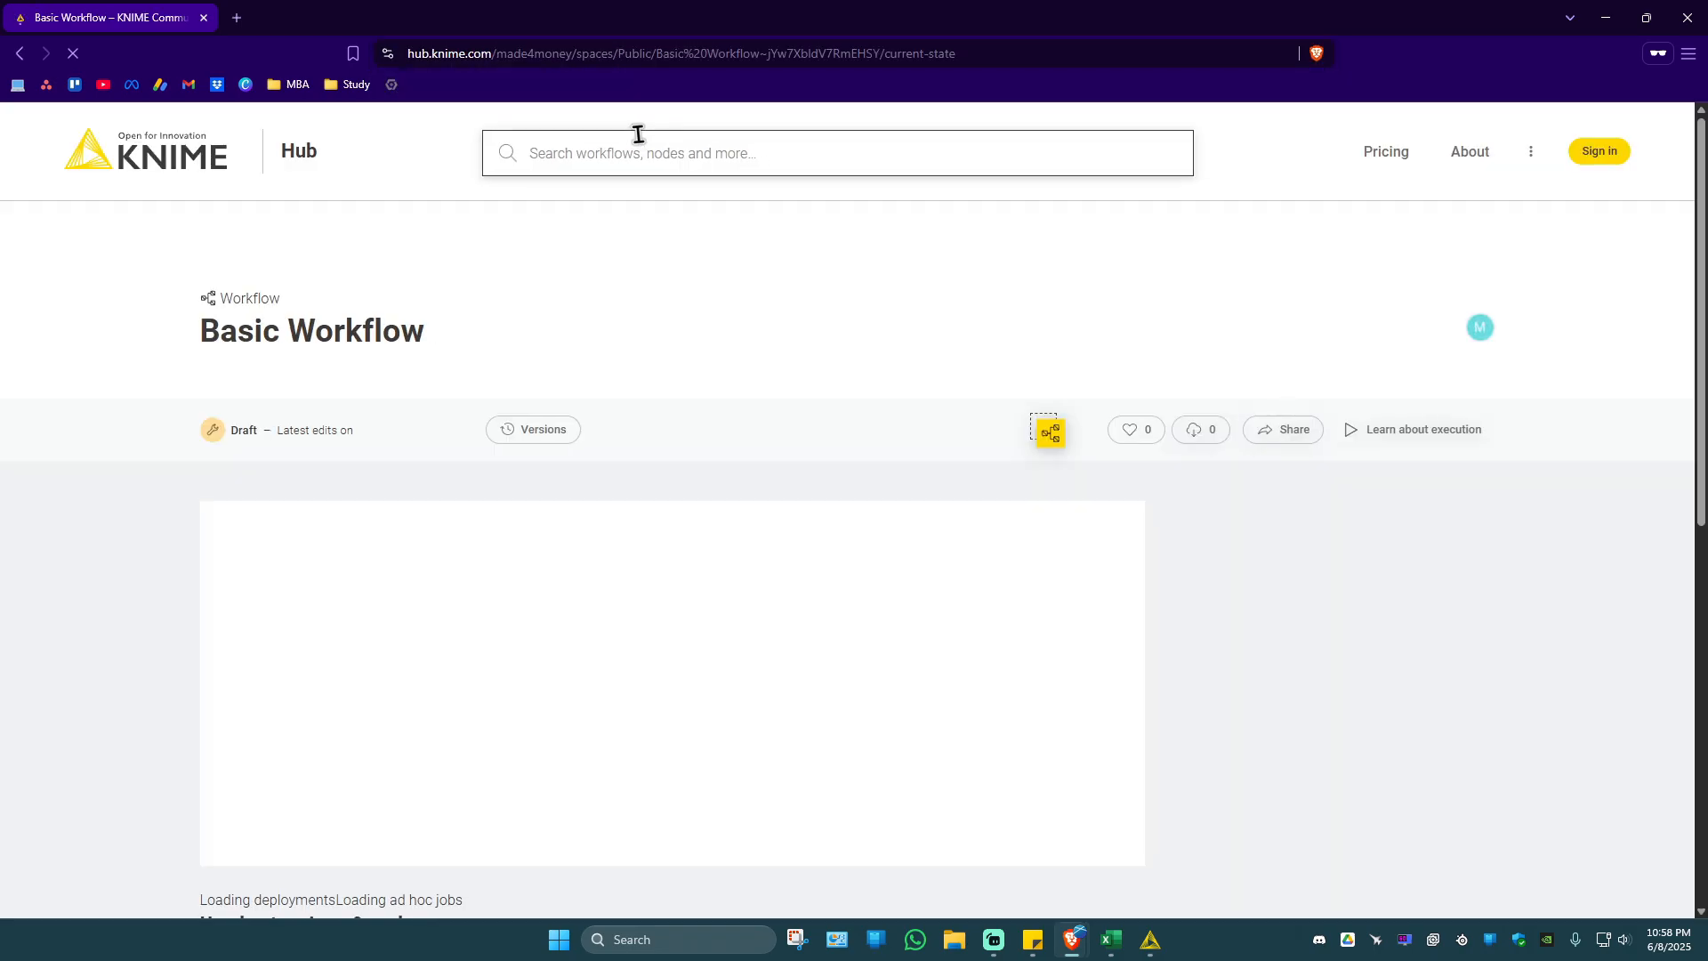
pyautogui.scroll(-3, 488, 419)
pyautogui.scroll(3, 488, 419)
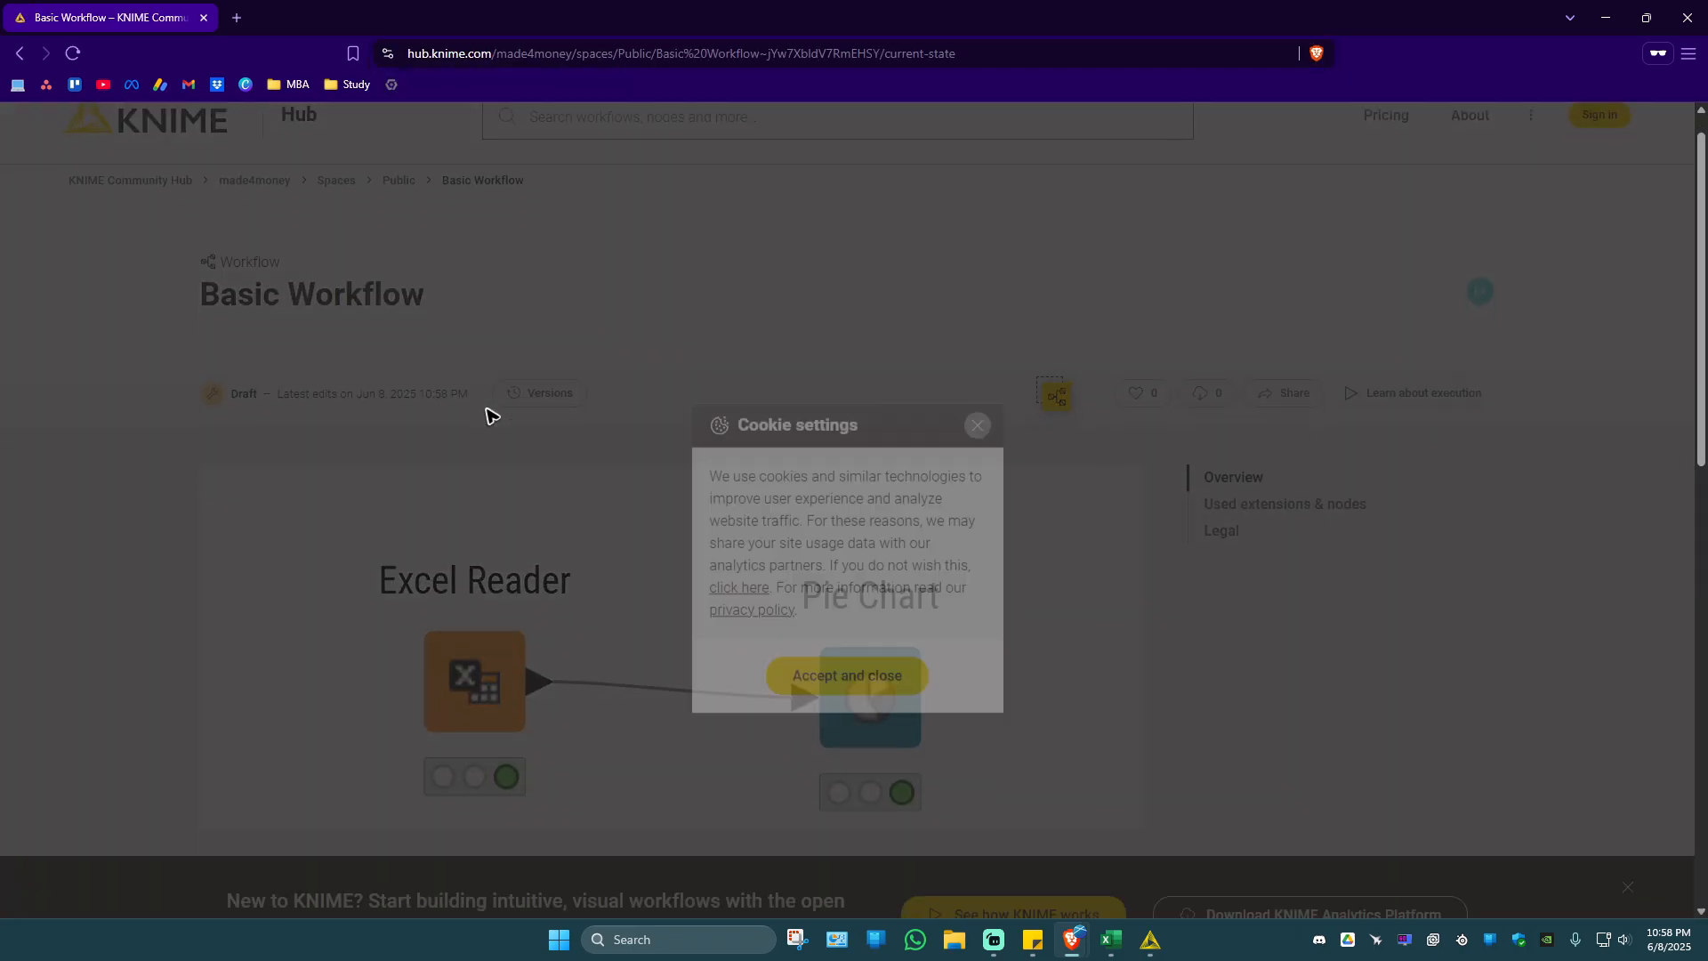
pyautogui.scroll(-2, 629, 392)
pyautogui.scroll(2, 979, 305)
pyautogui.click(979, 304)
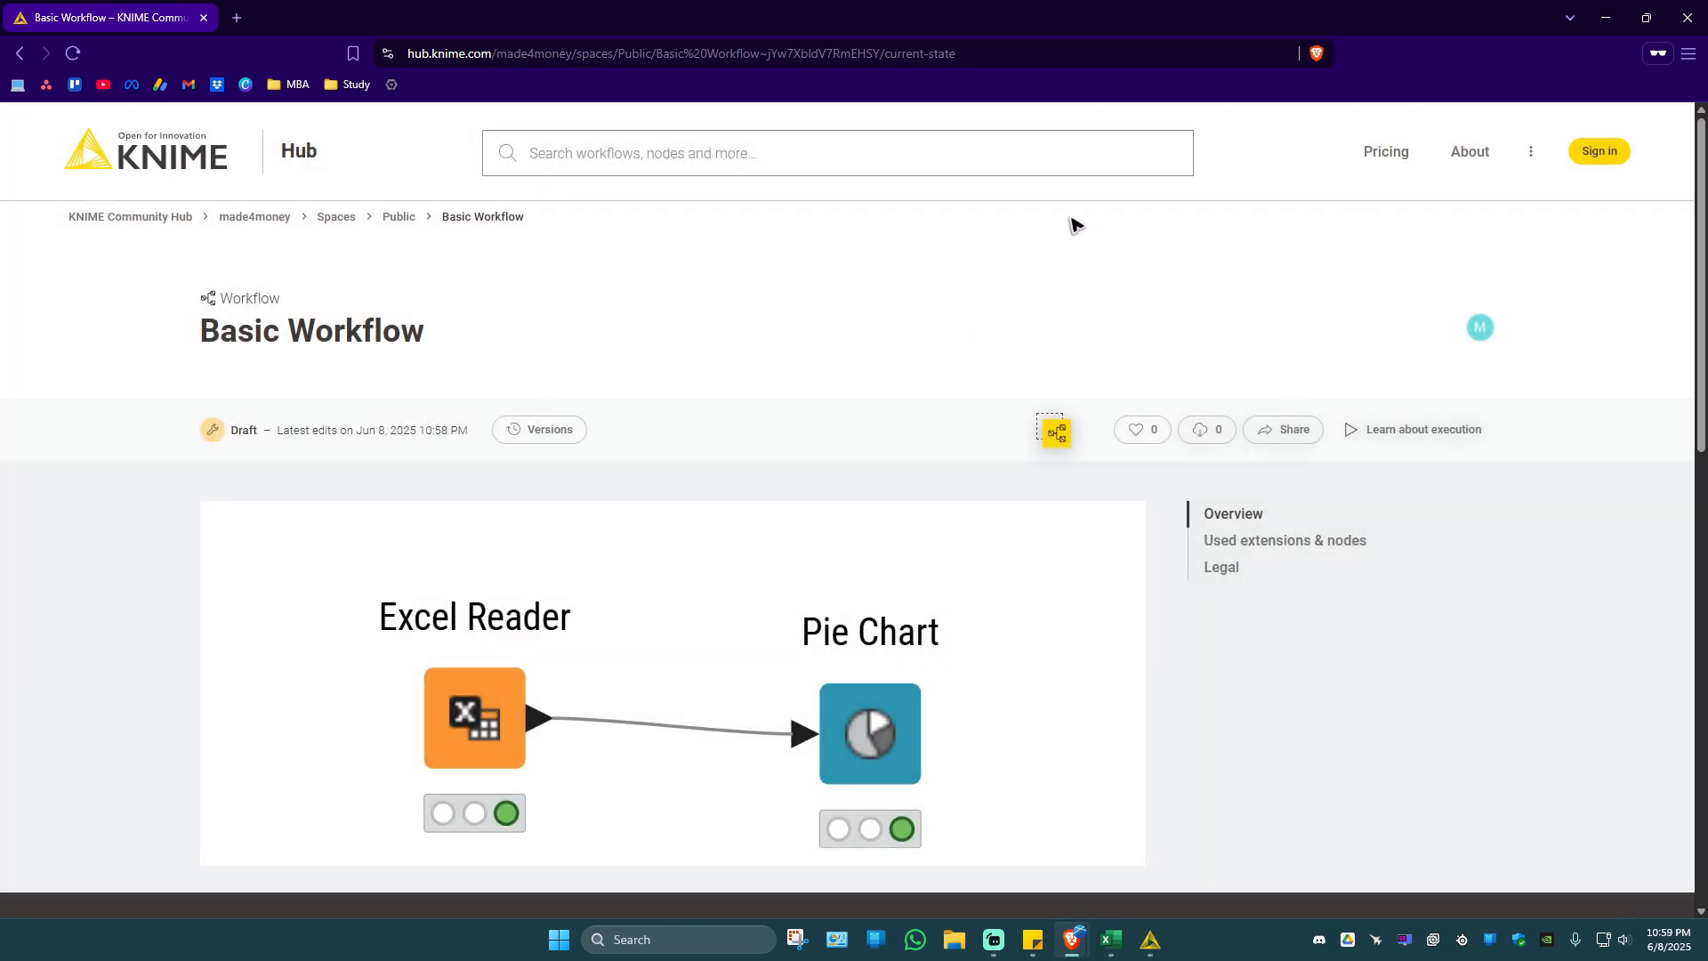
# Try to download and like the shared workflow without signing in, and bring it from the Hub page into KNIME Analytics Platform.
pyautogui.click(1207, 443)
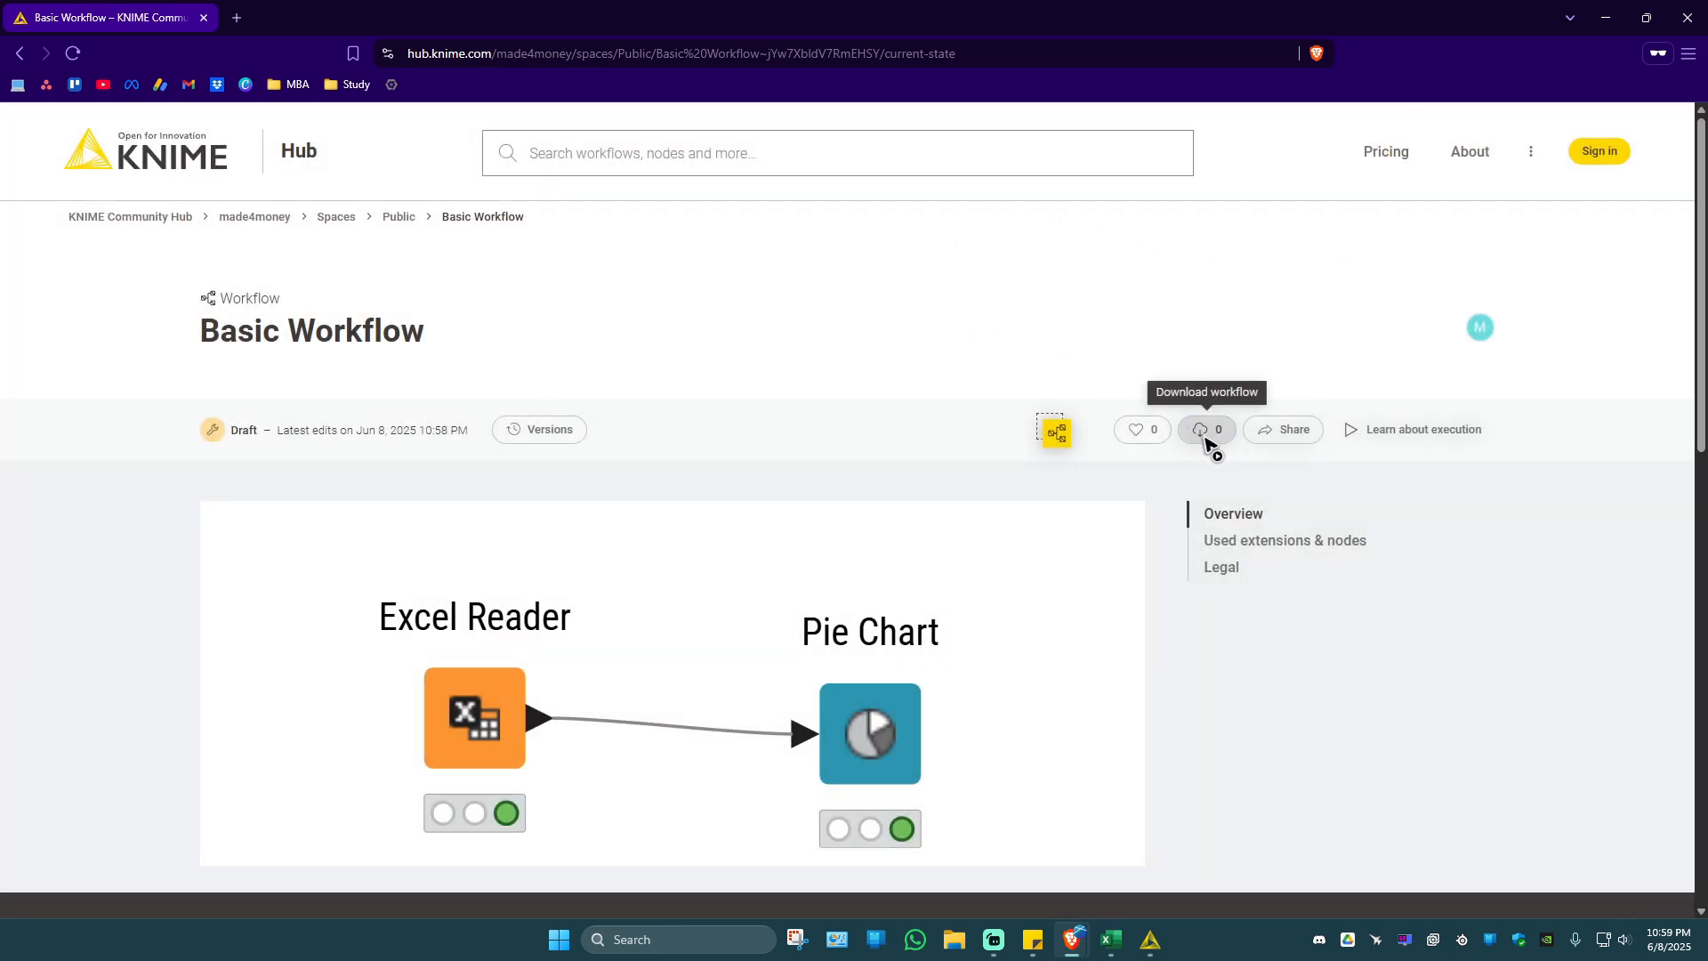
pyautogui.click(1137, 430)
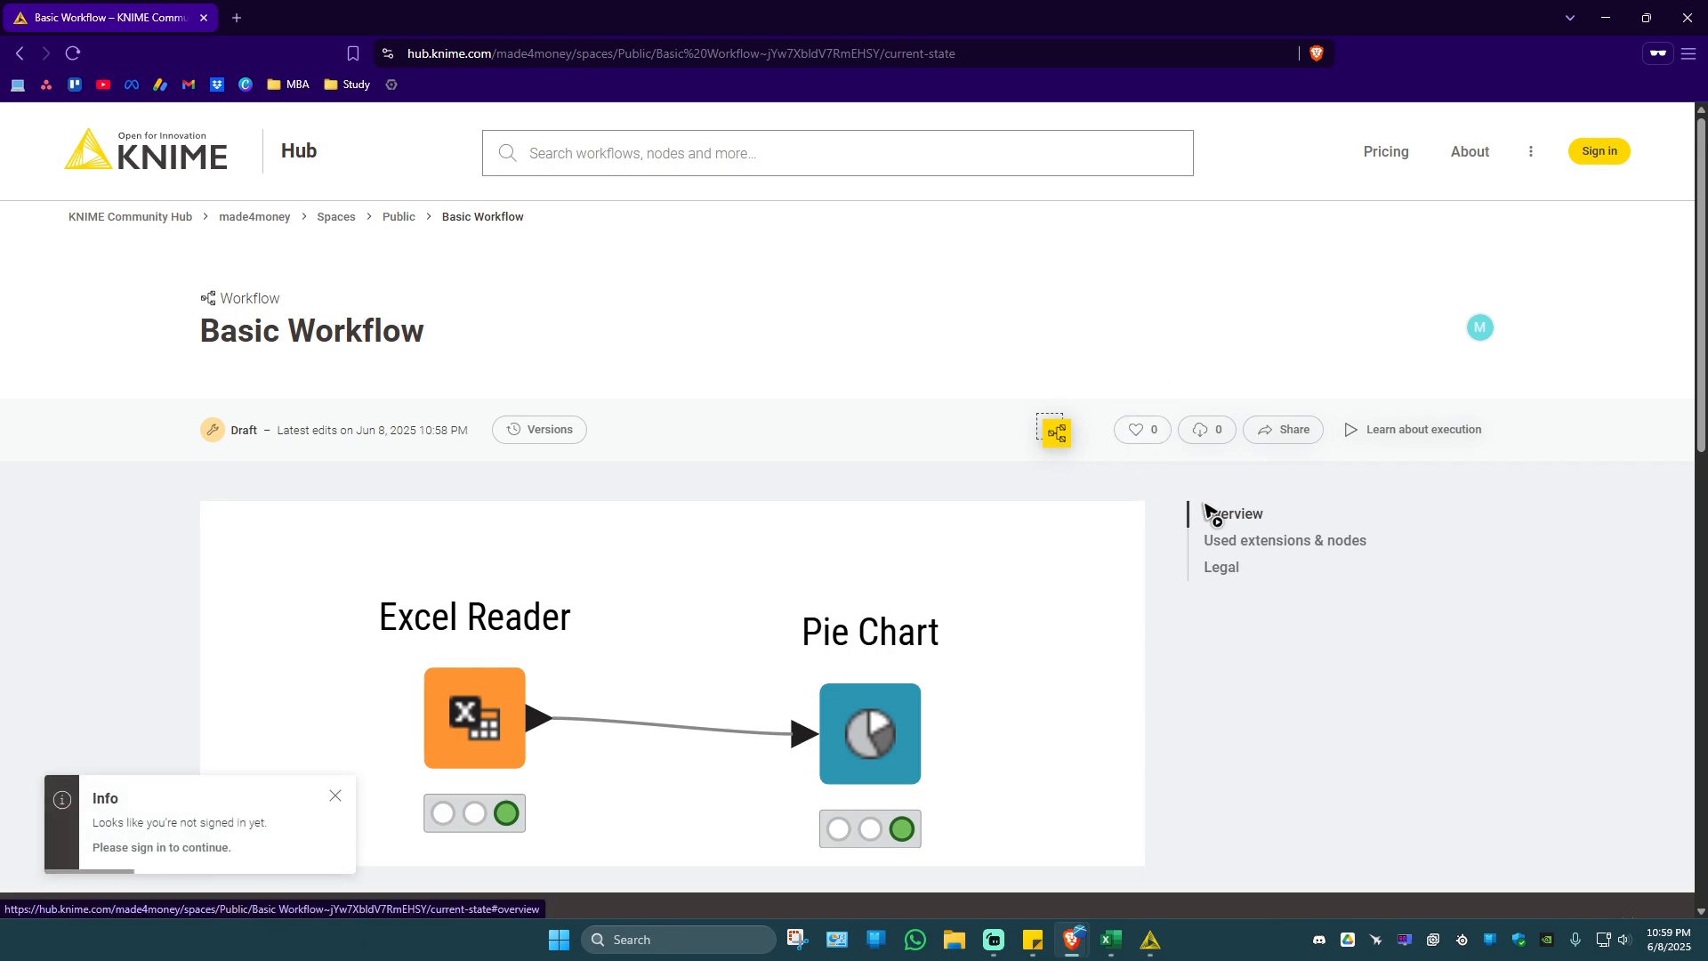
pyautogui.moveTo(1148, 955)
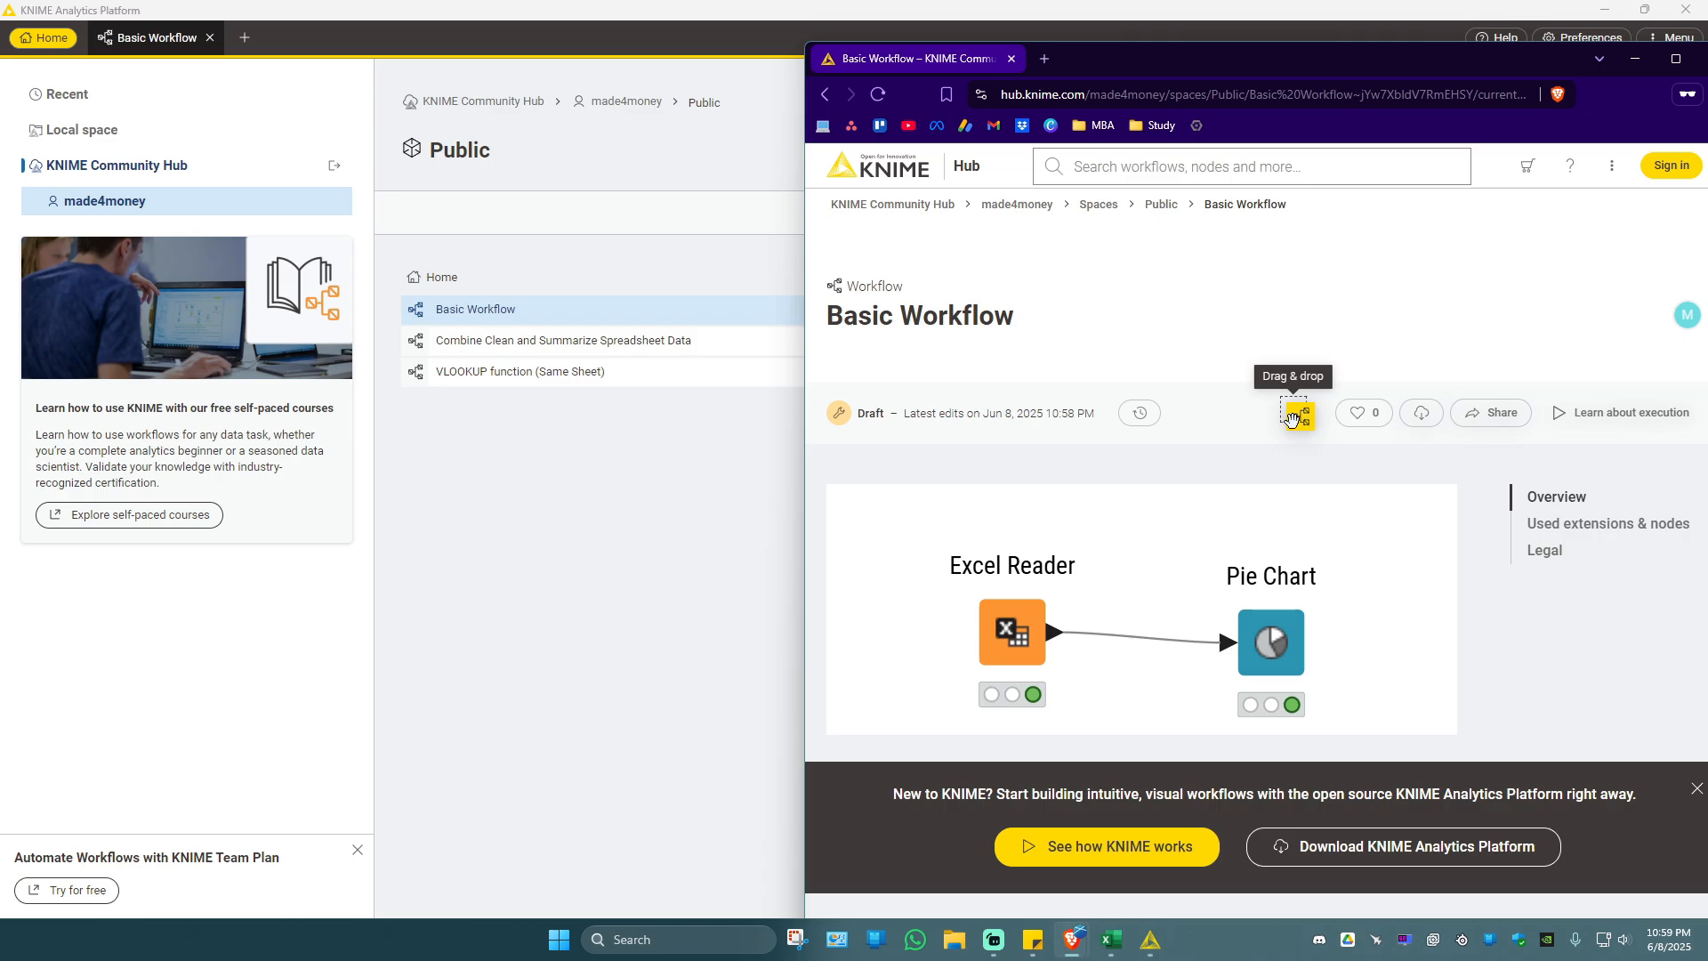
pyautogui.moveTo(1292, 418); pyautogui.dragTo(412, 412)
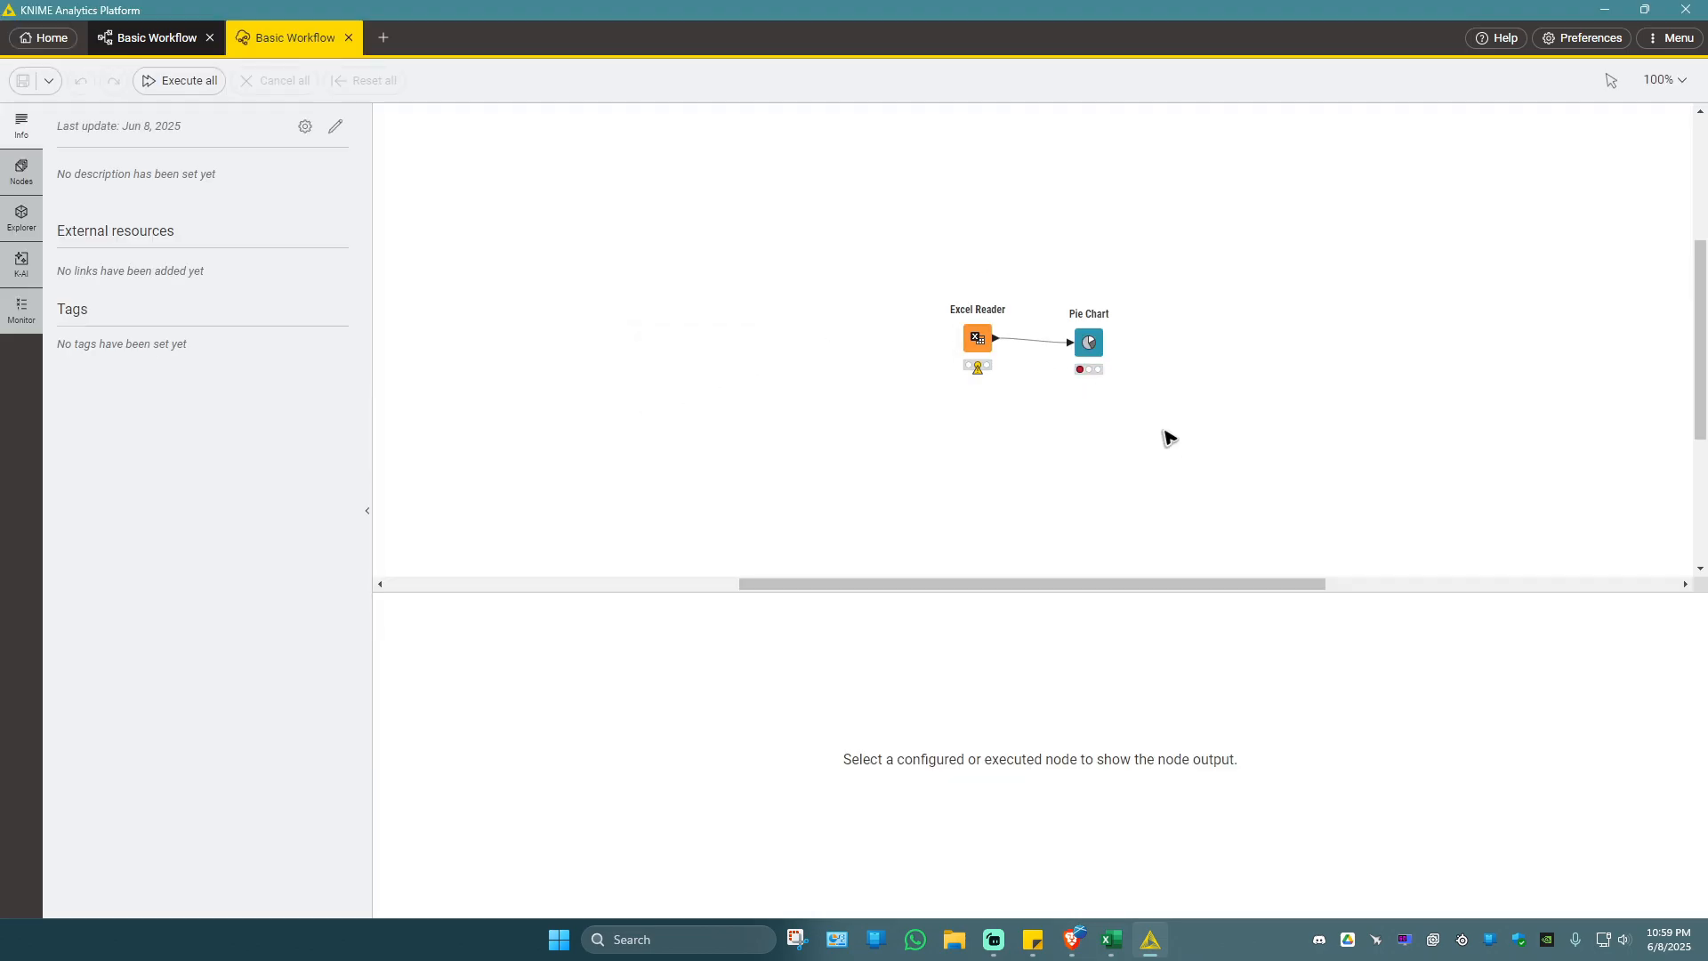
# Look through the full list of available extensions in KNIME's installation dialog and close it without installing any.
pyautogui.click(1669, 37)
pyautogui.click(1519, 135)
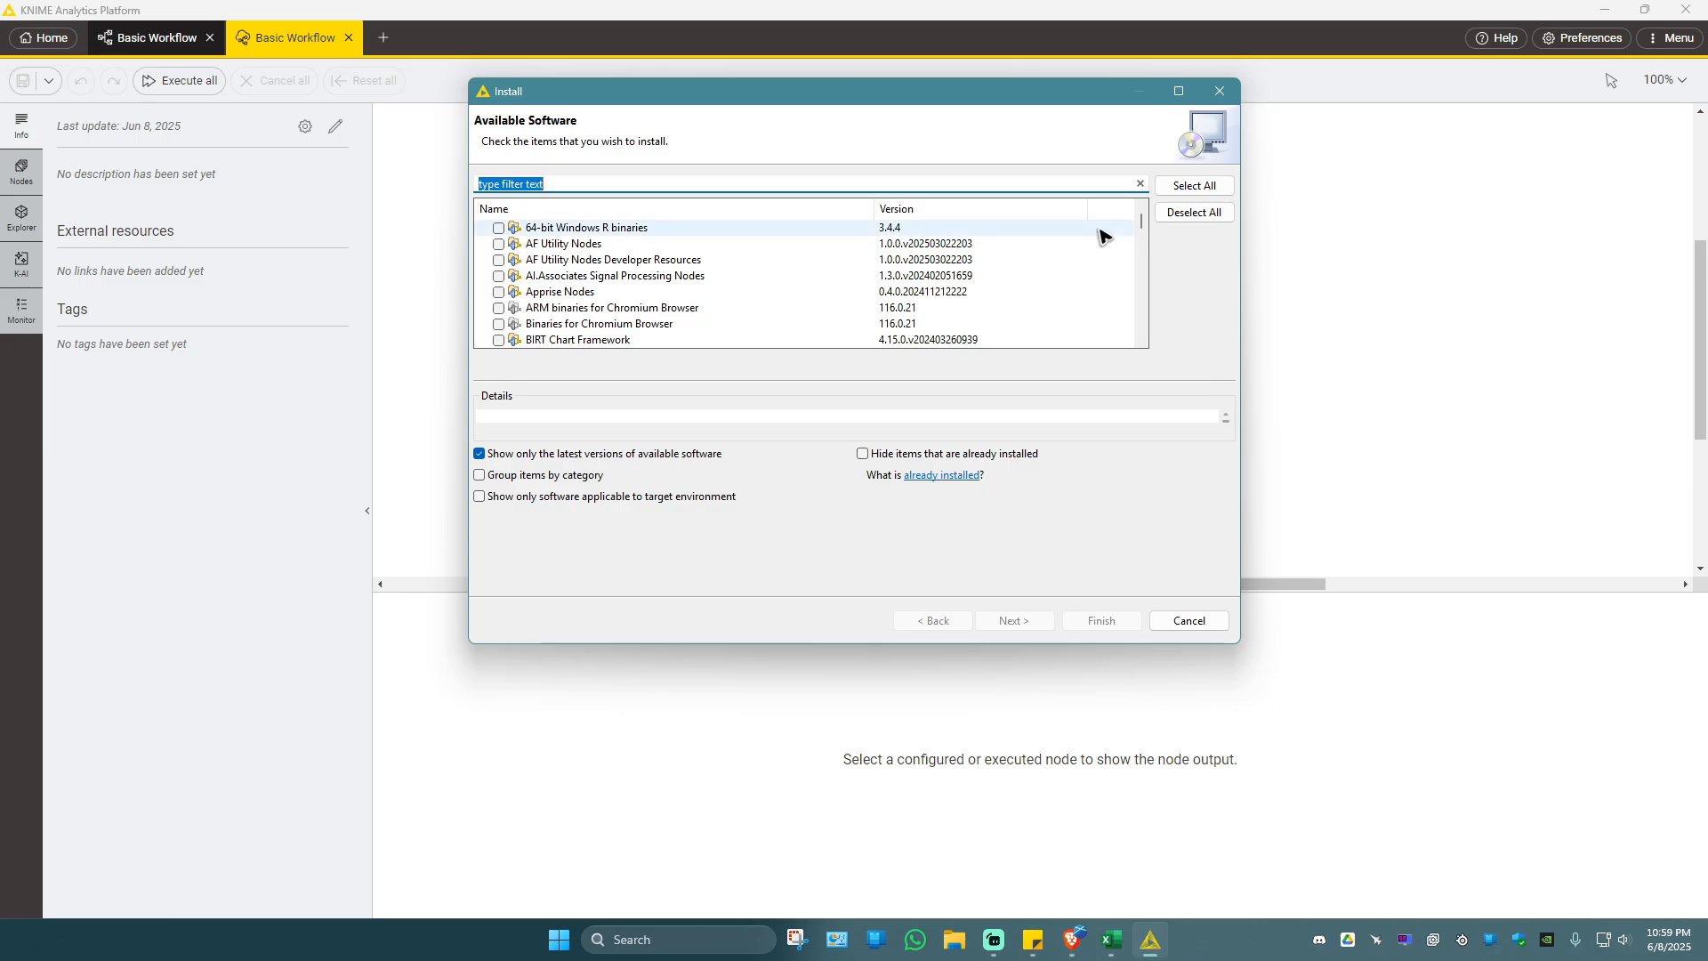
pyautogui.moveTo(1139, 221); pyautogui.dragTo(1140, 339)
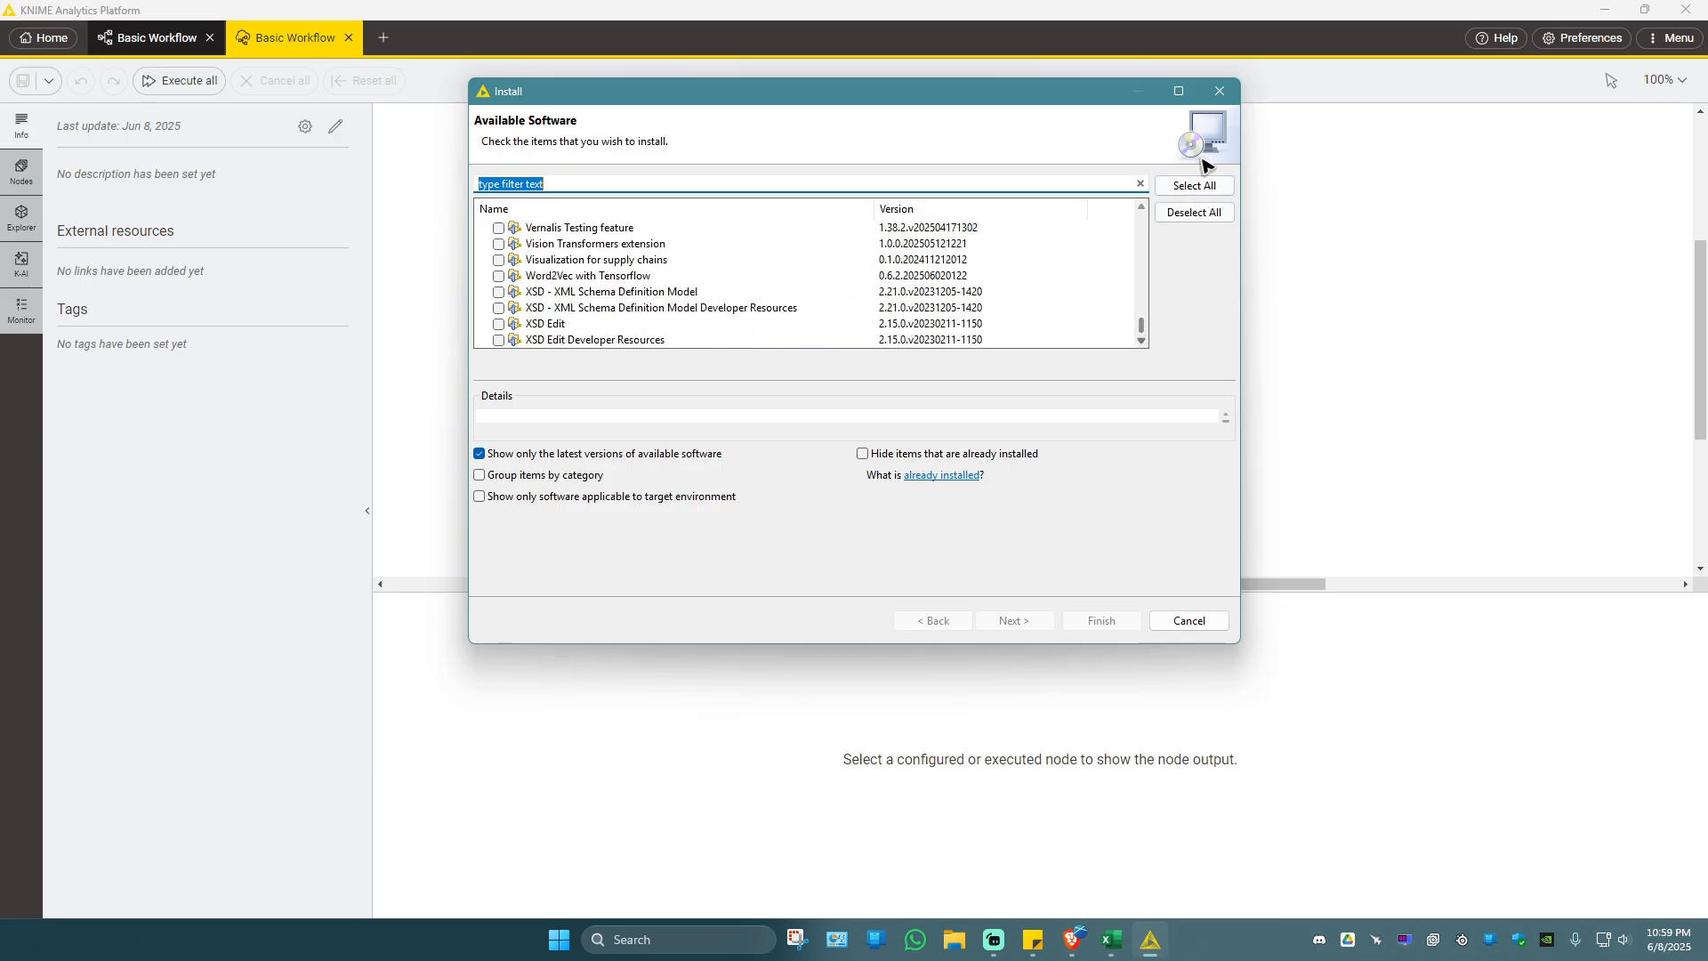
pyautogui.click(1220, 91)
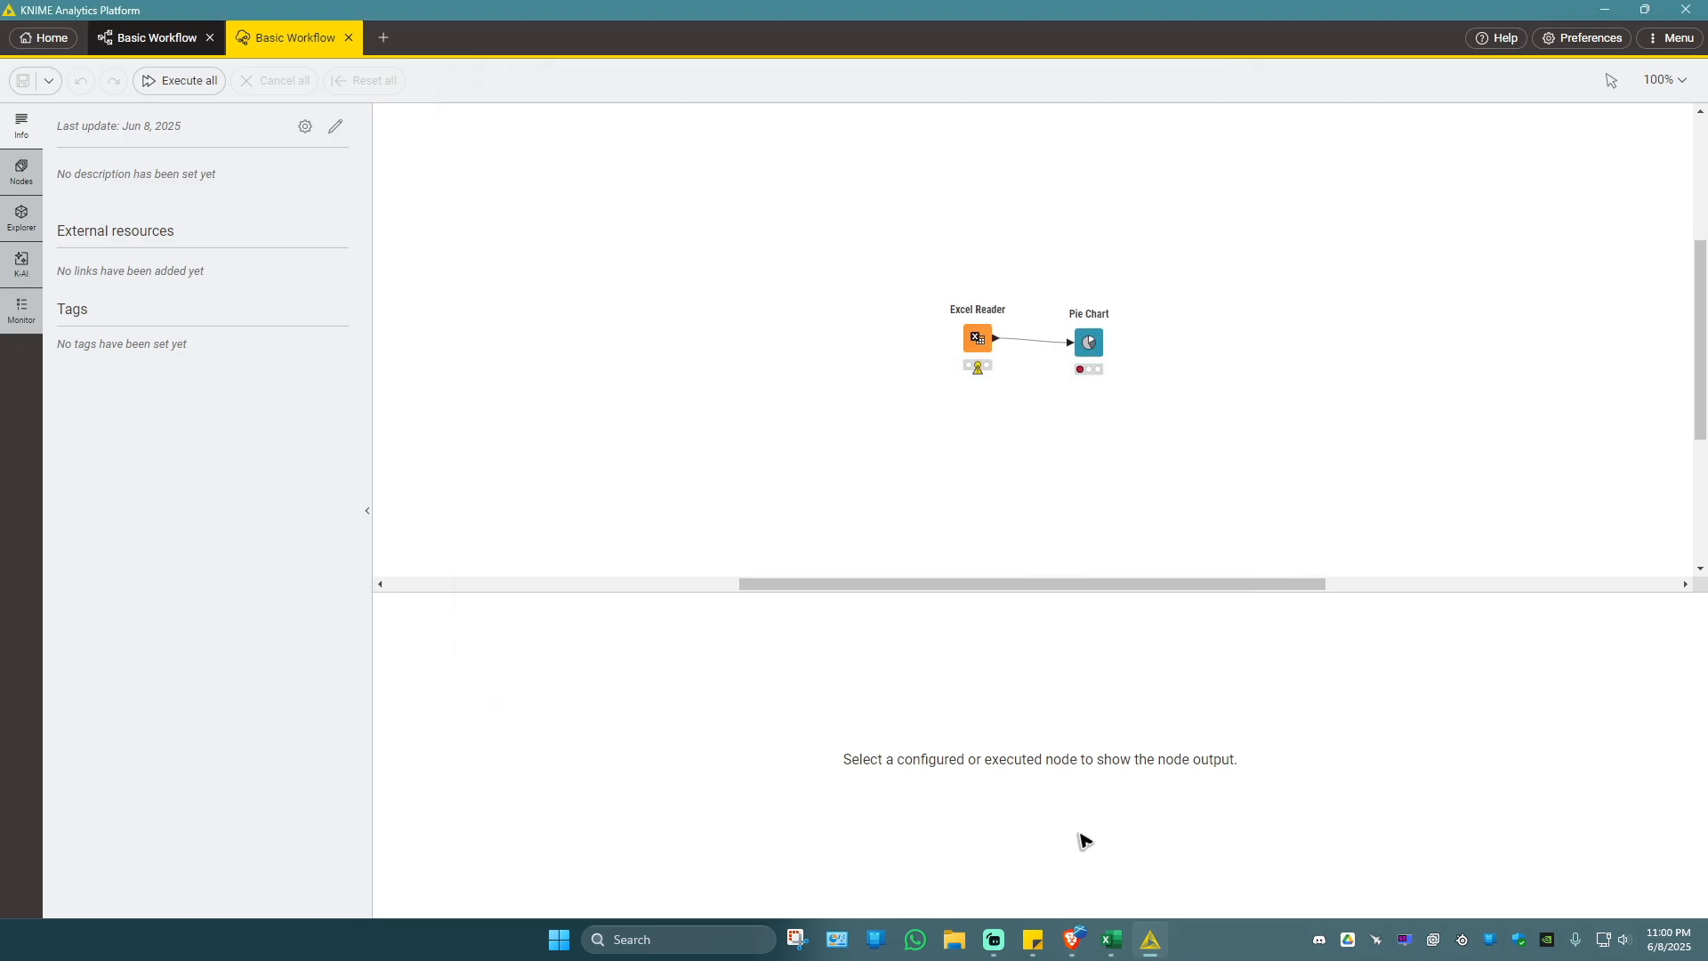
# Switch back to the private browser window, maximise it, go to knime.com and open the Community Hub from there.
pyautogui.click(1286, 874)
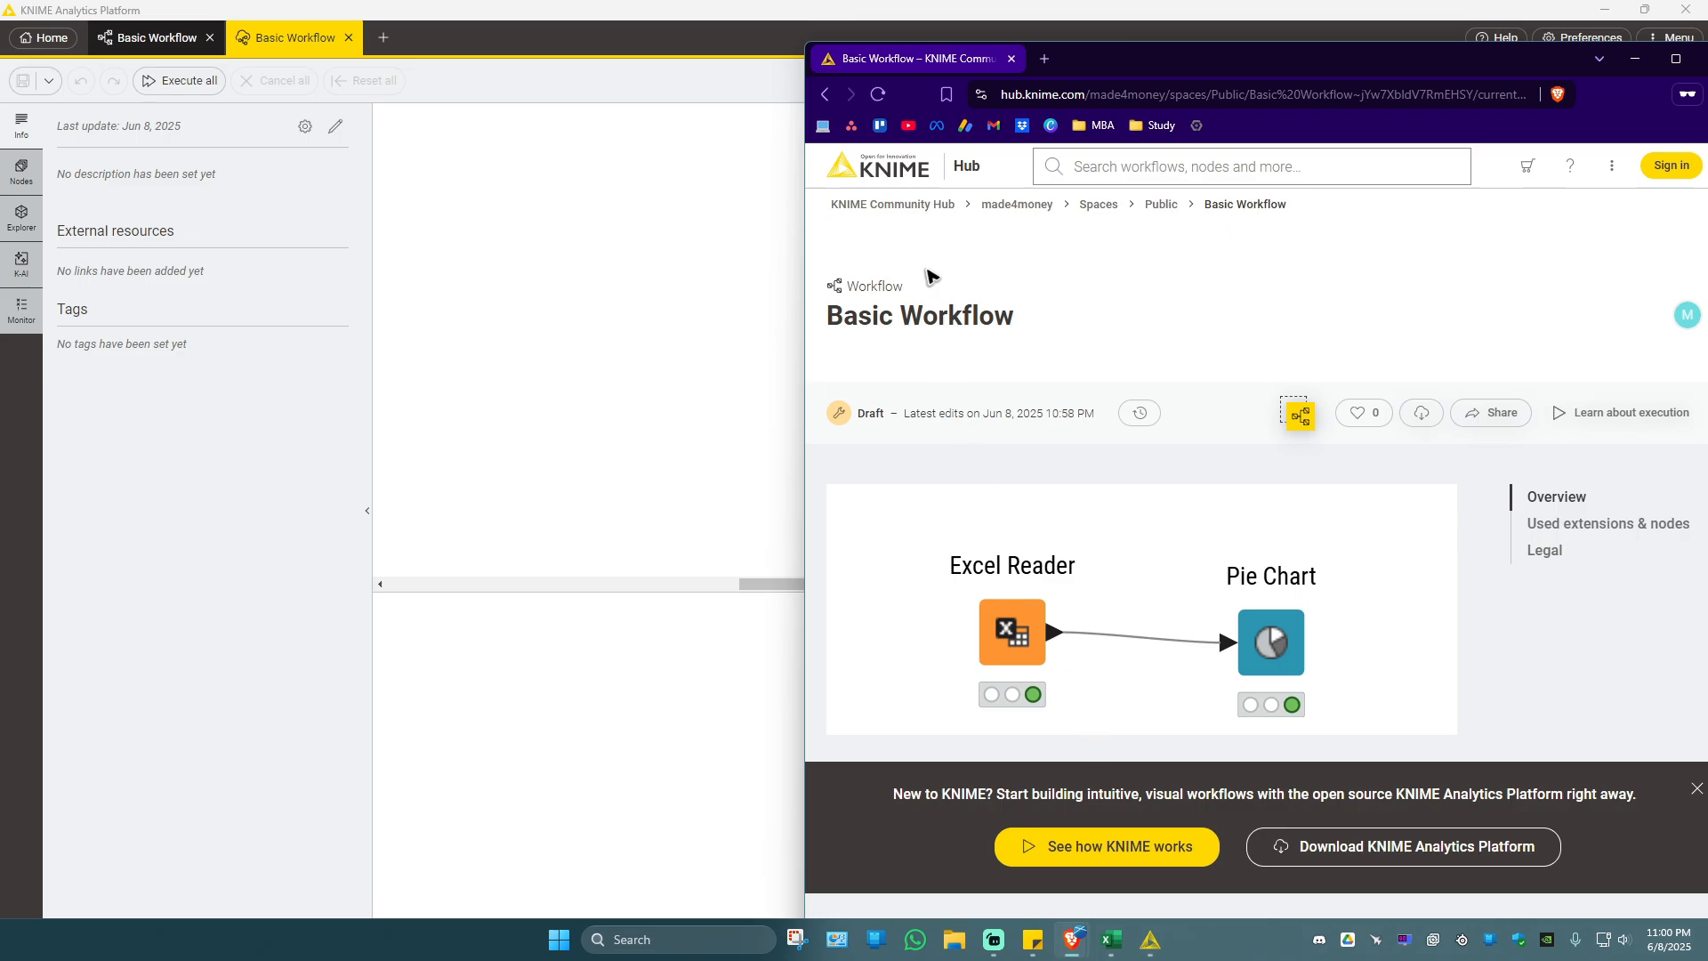
pyautogui.doubleClick(1307, 66)
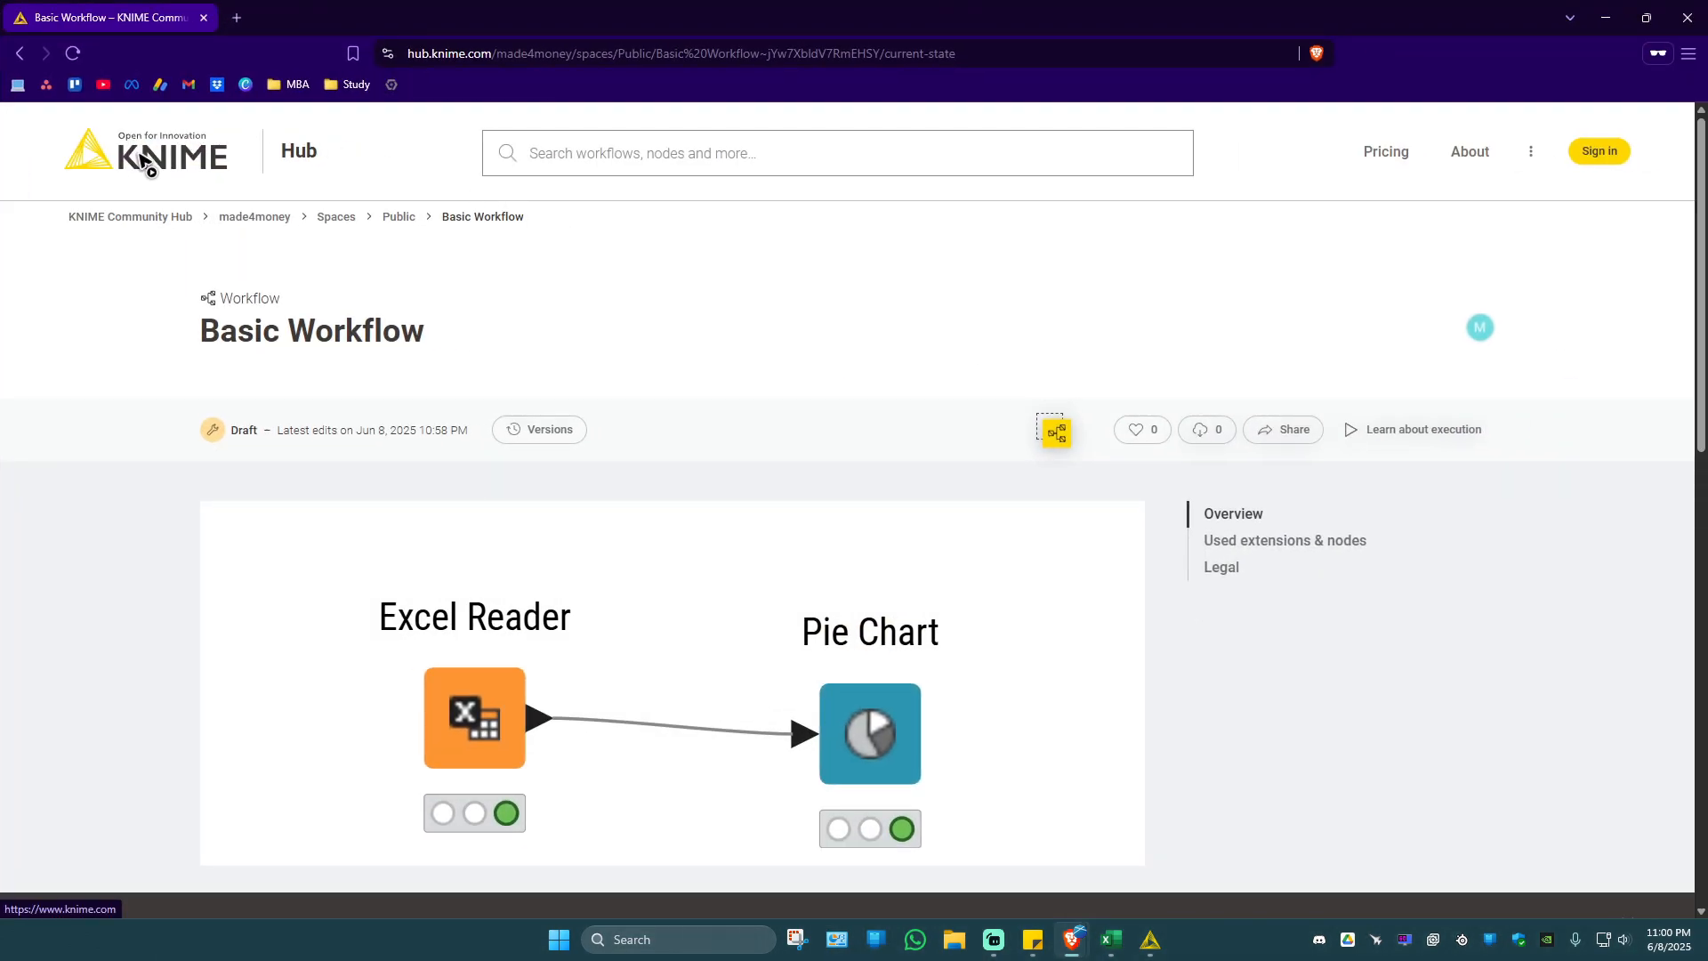
pyautogui.click(487, 53)
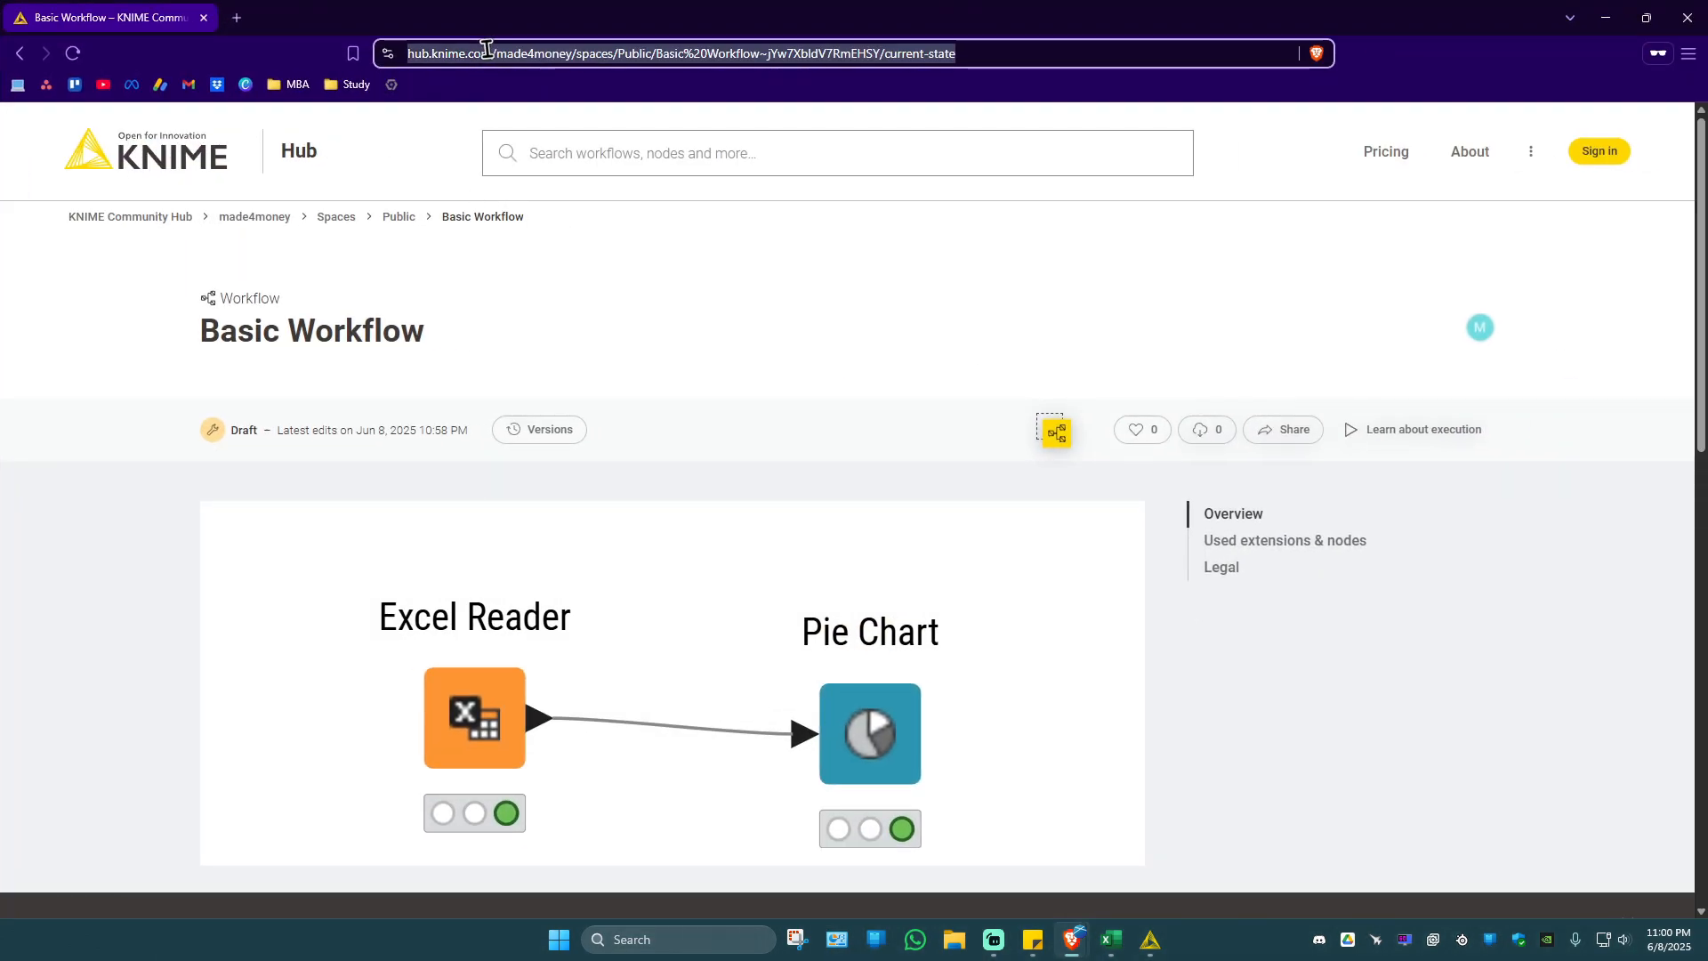
pyautogui.write('knime.com')
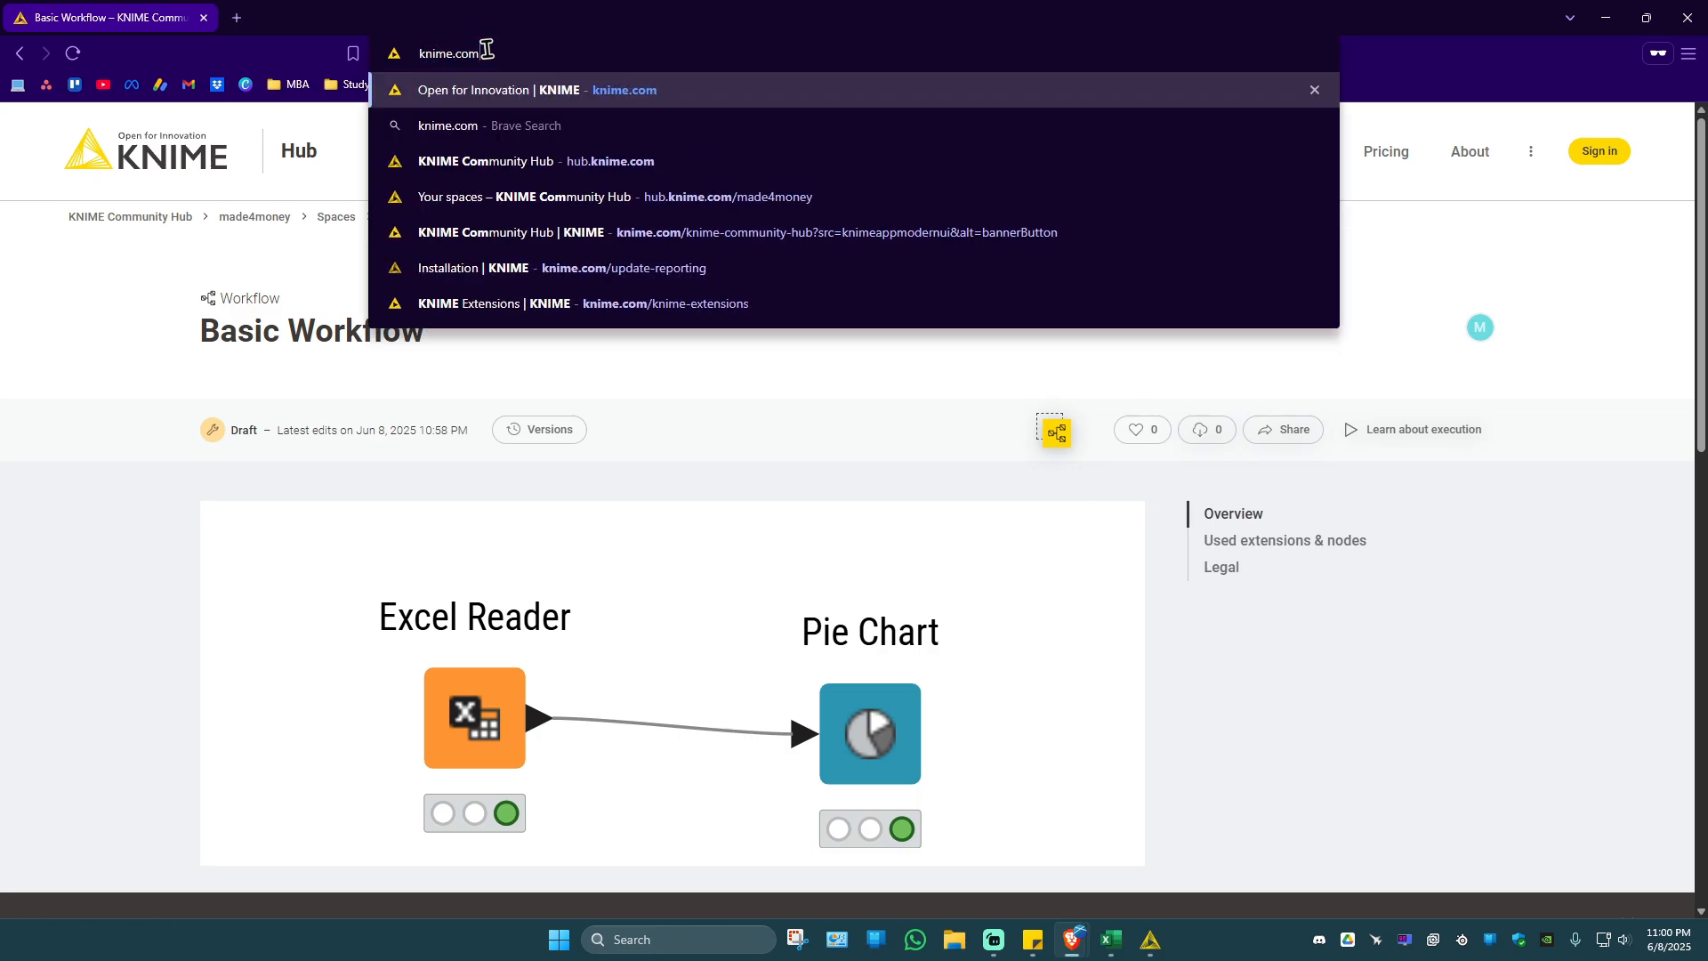
pyautogui.press('Return')
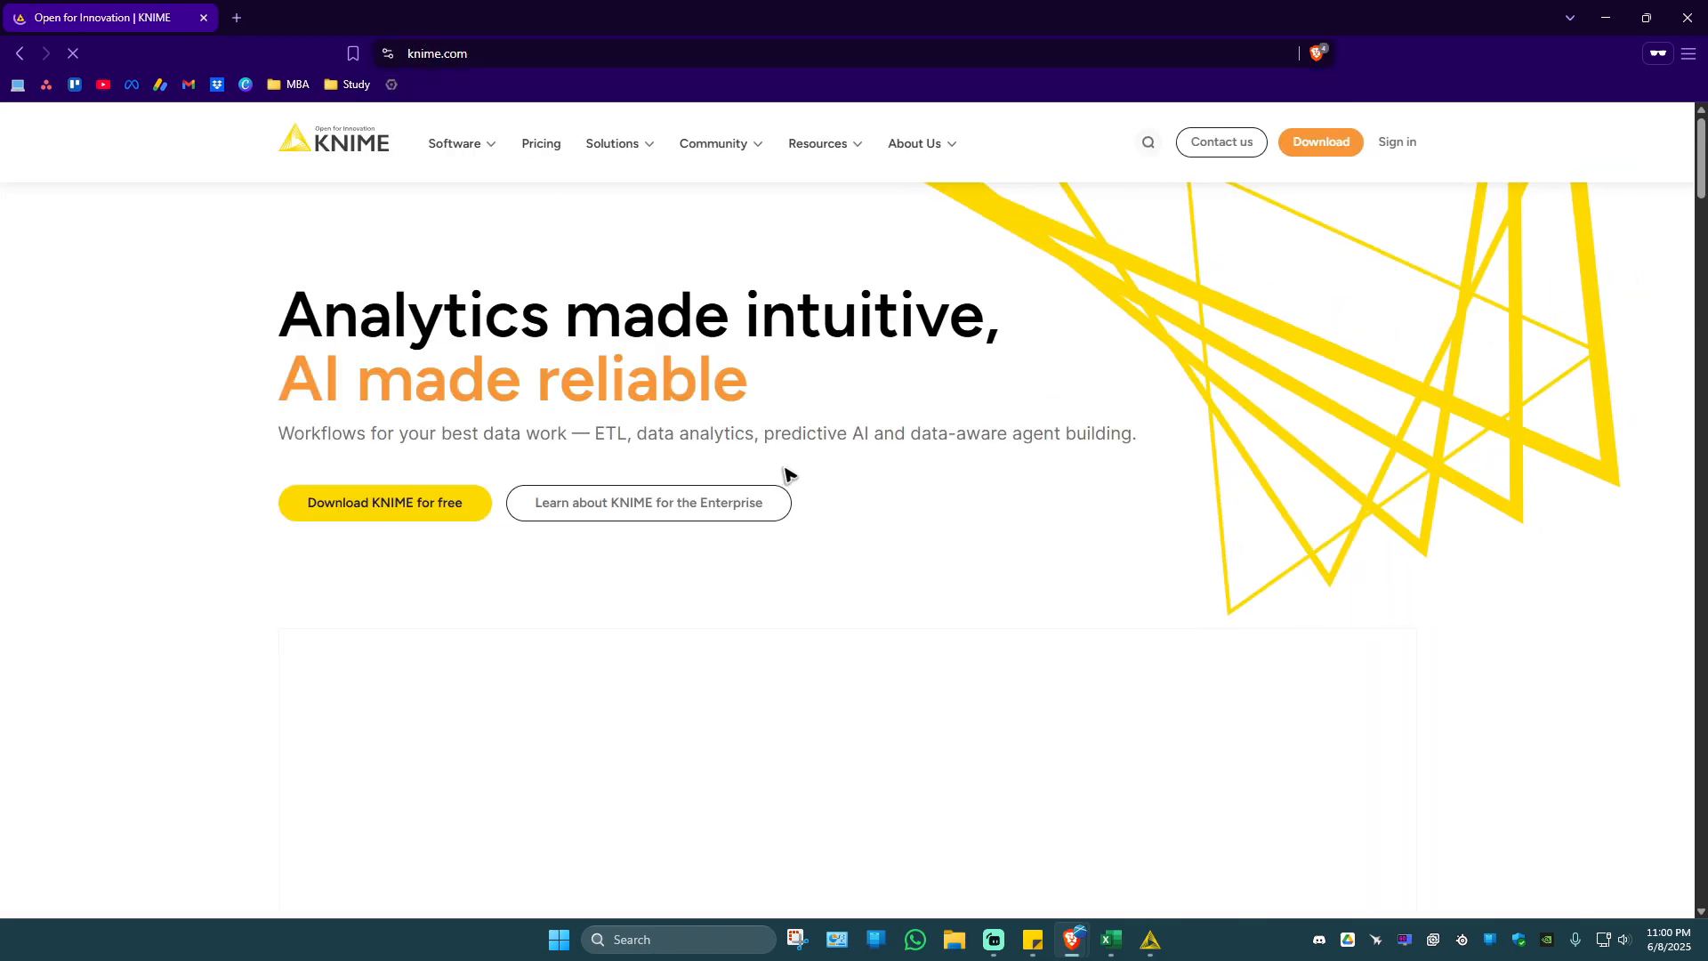
pyautogui.moveTo(746, 150)
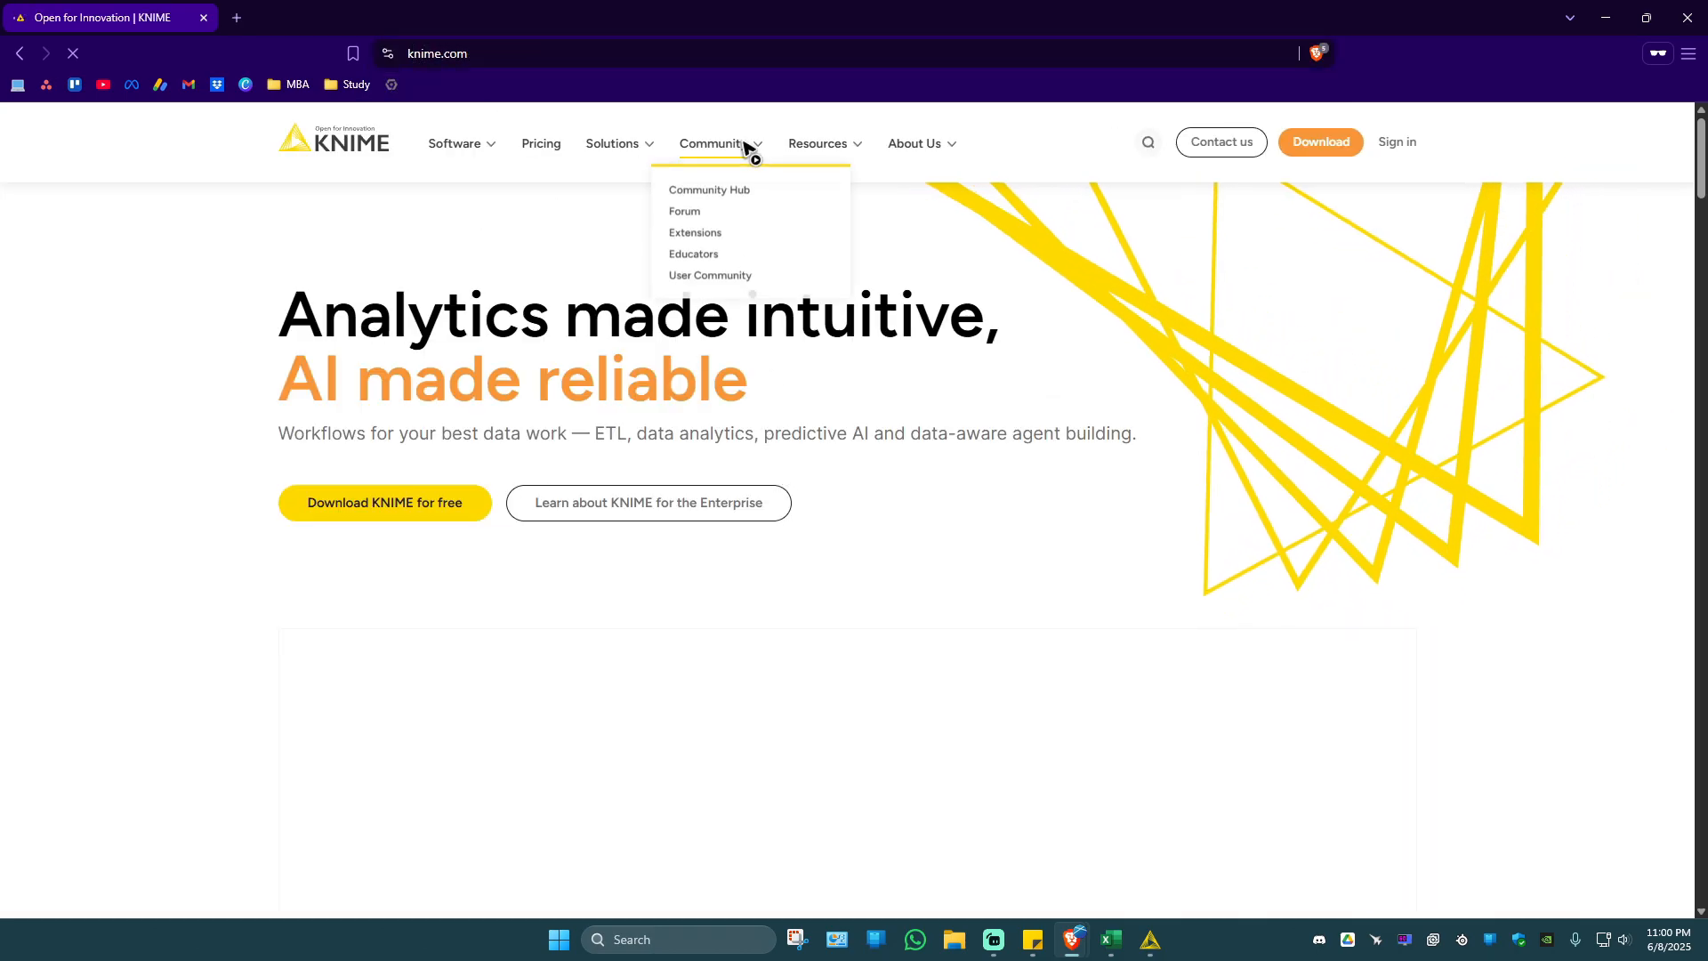
pyautogui.click(725, 191)
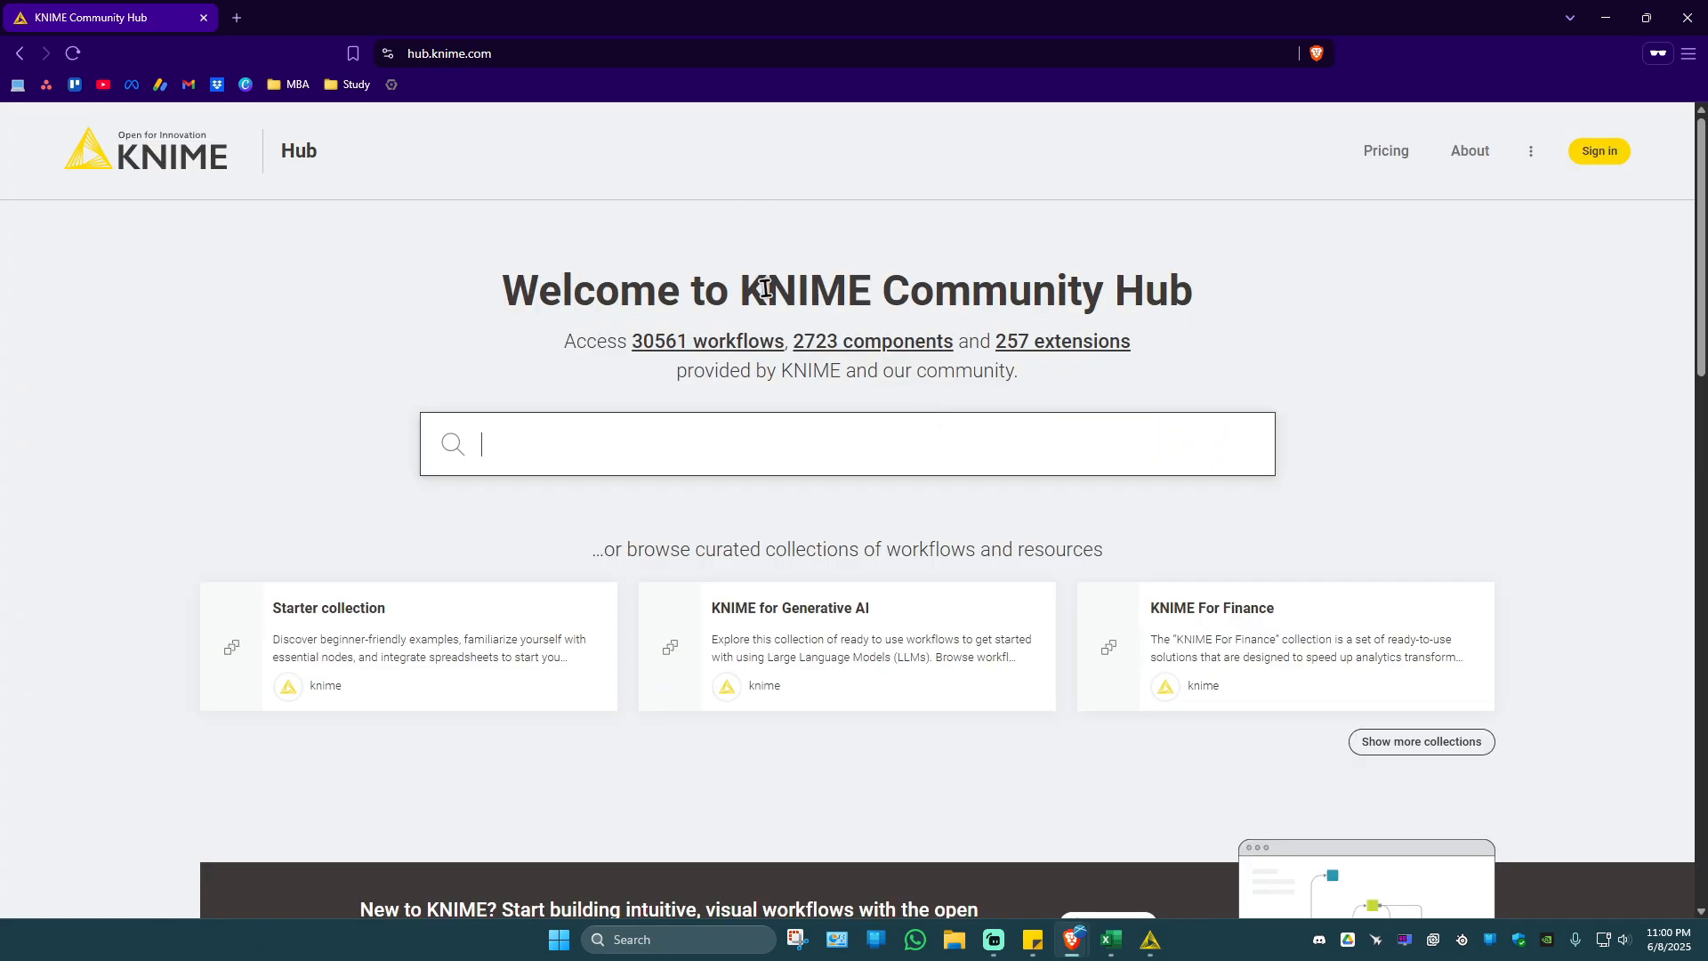
# Open the KNIME for Generative AI collection and go to the LLM Prompter node's page.
pyautogui.click(829, 642)
pyautogui.scroll(-8, 604, 418)
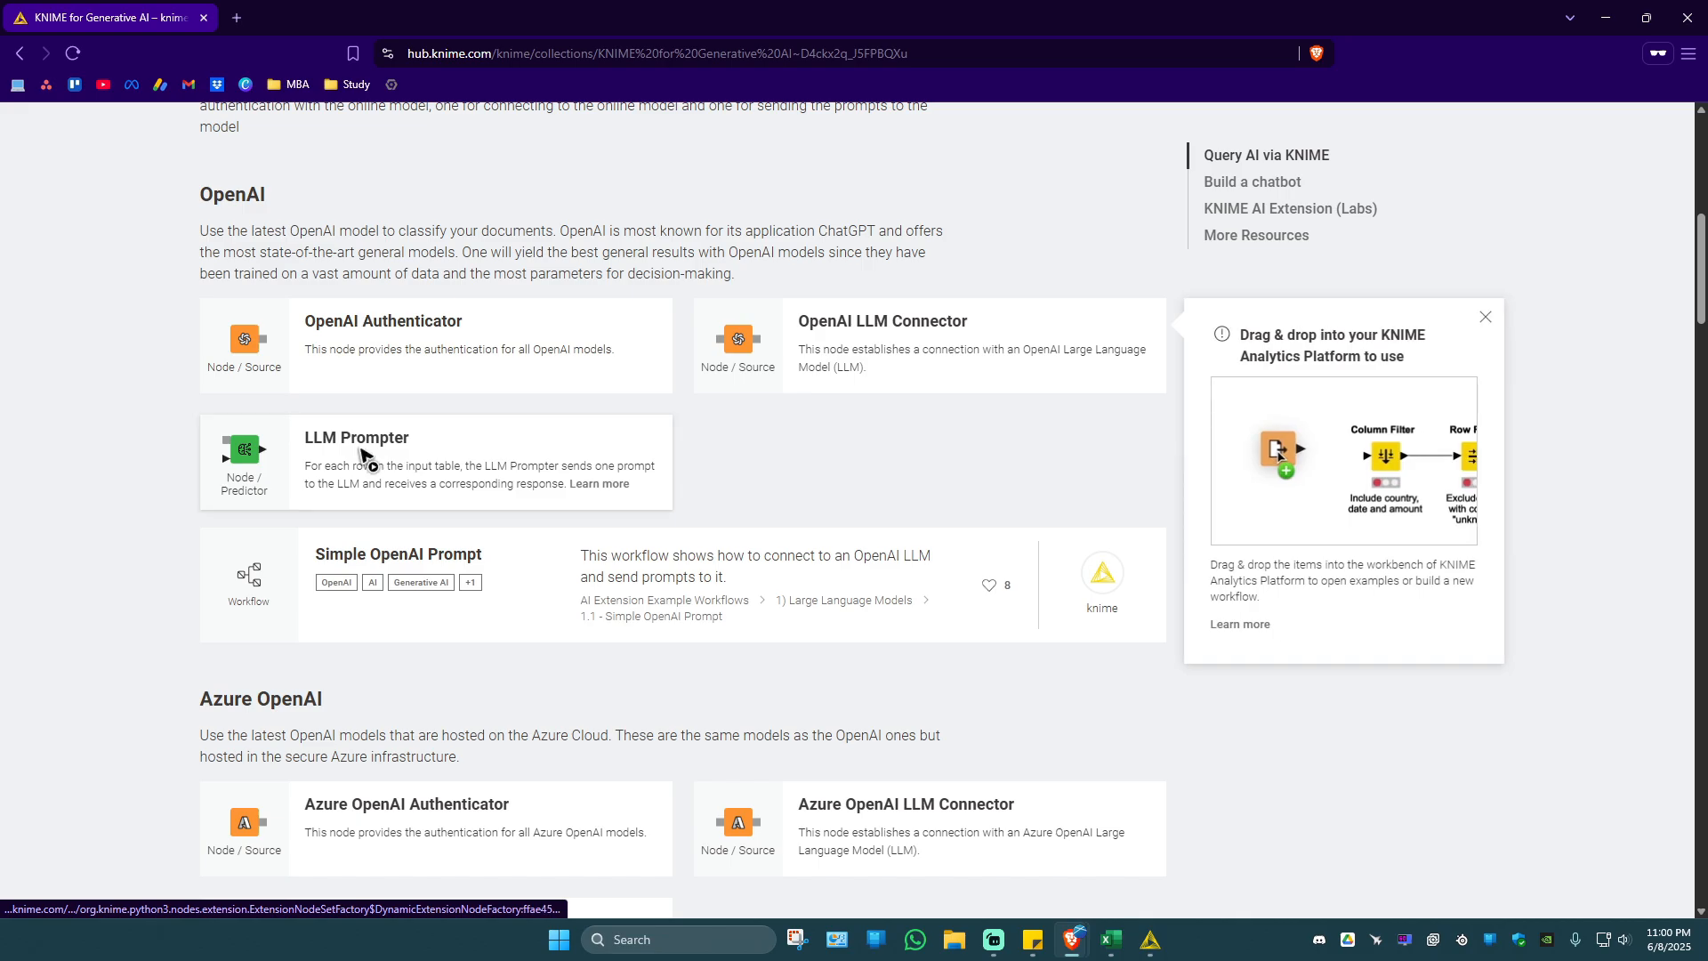
pyautogui.click(425, 460)
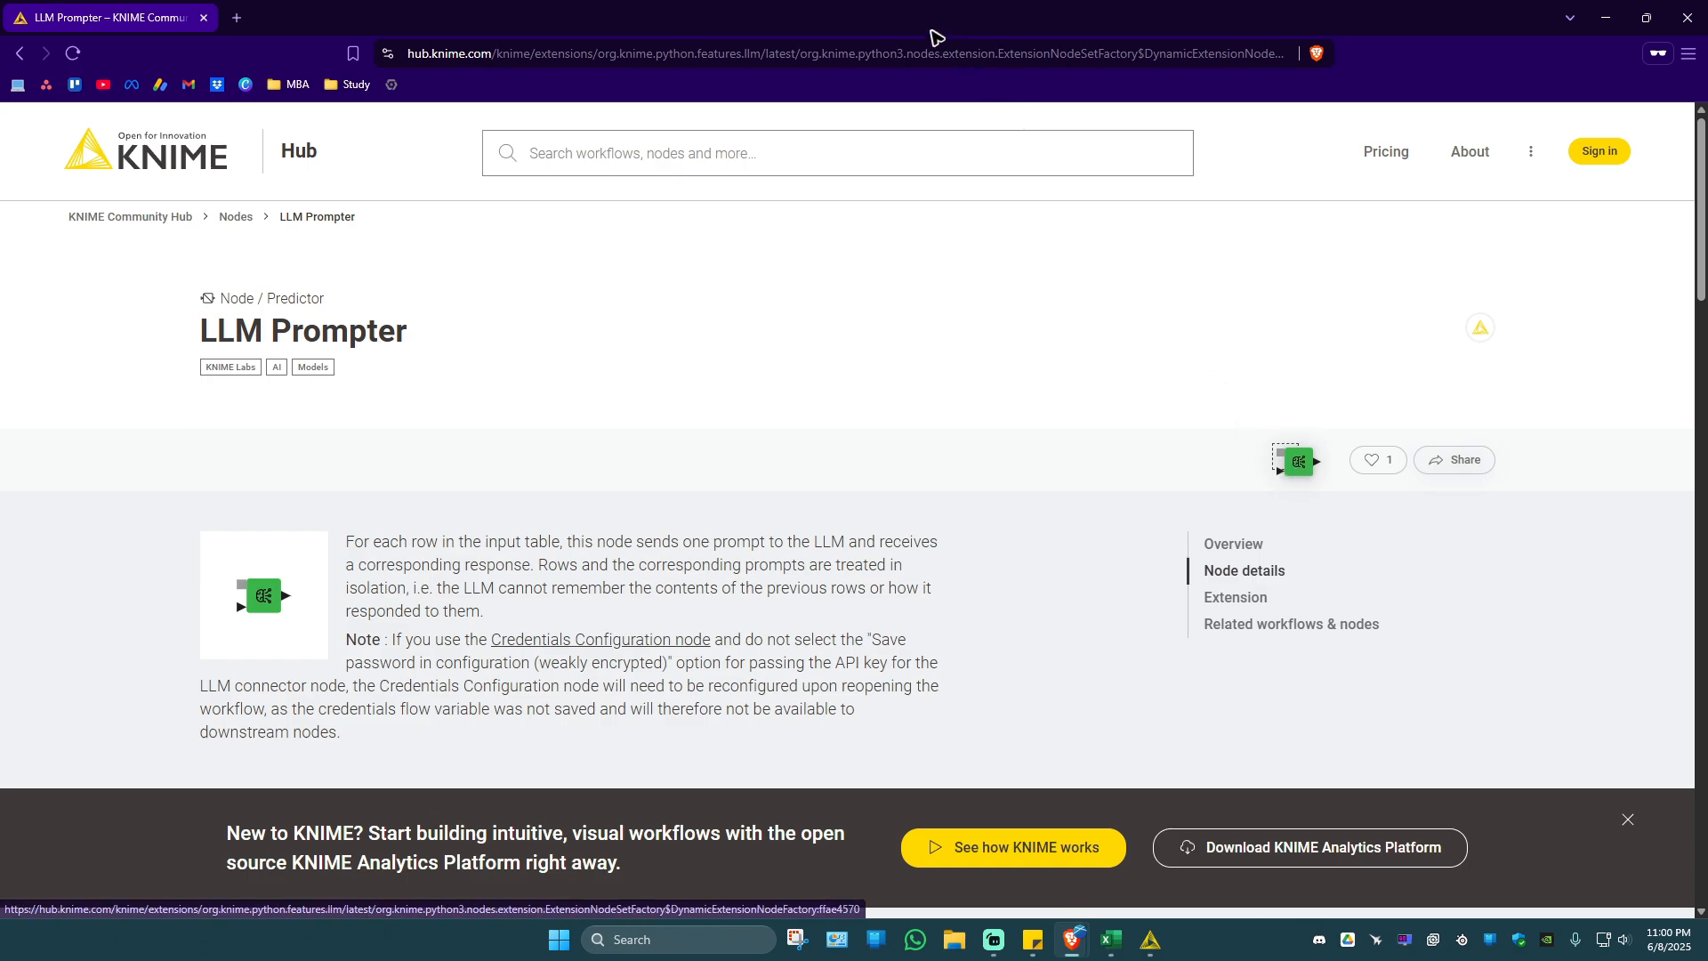
# Try to add the LLM Prompter node from the Hub to the workflow, and install the required KNIME AI Extension with its license terms accepted.
pyautogui.press('super+Right')
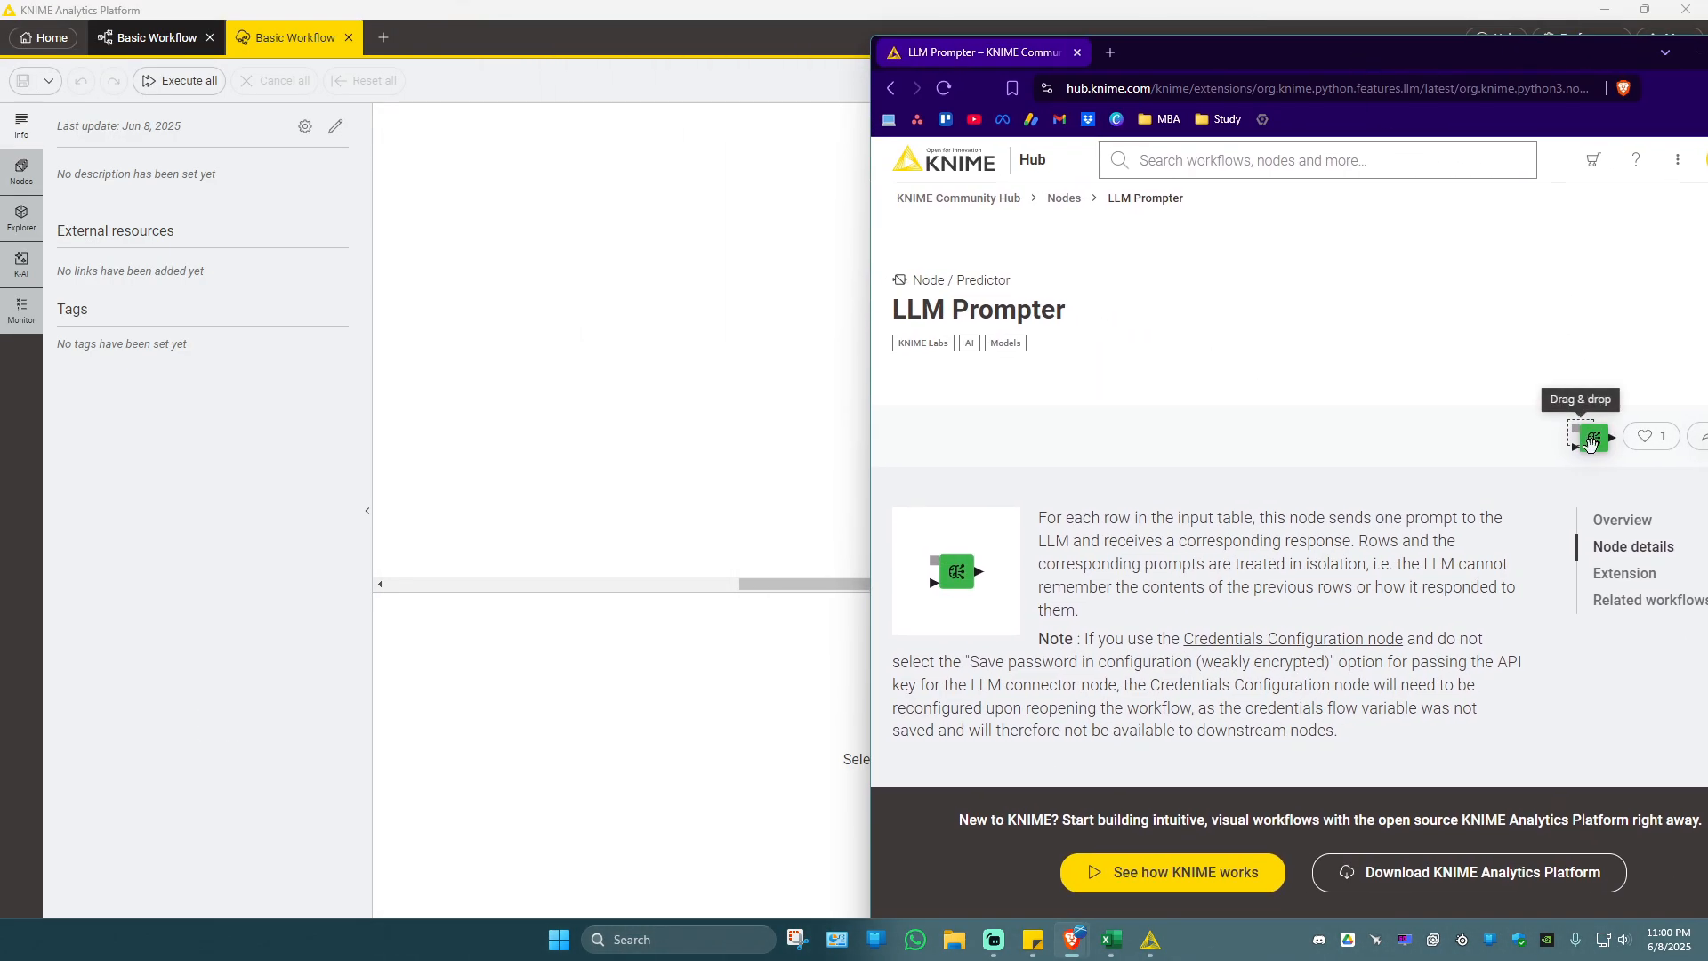
pyautogui.moveTo(1590, 442); pyautogui.dragTo(439, 278)
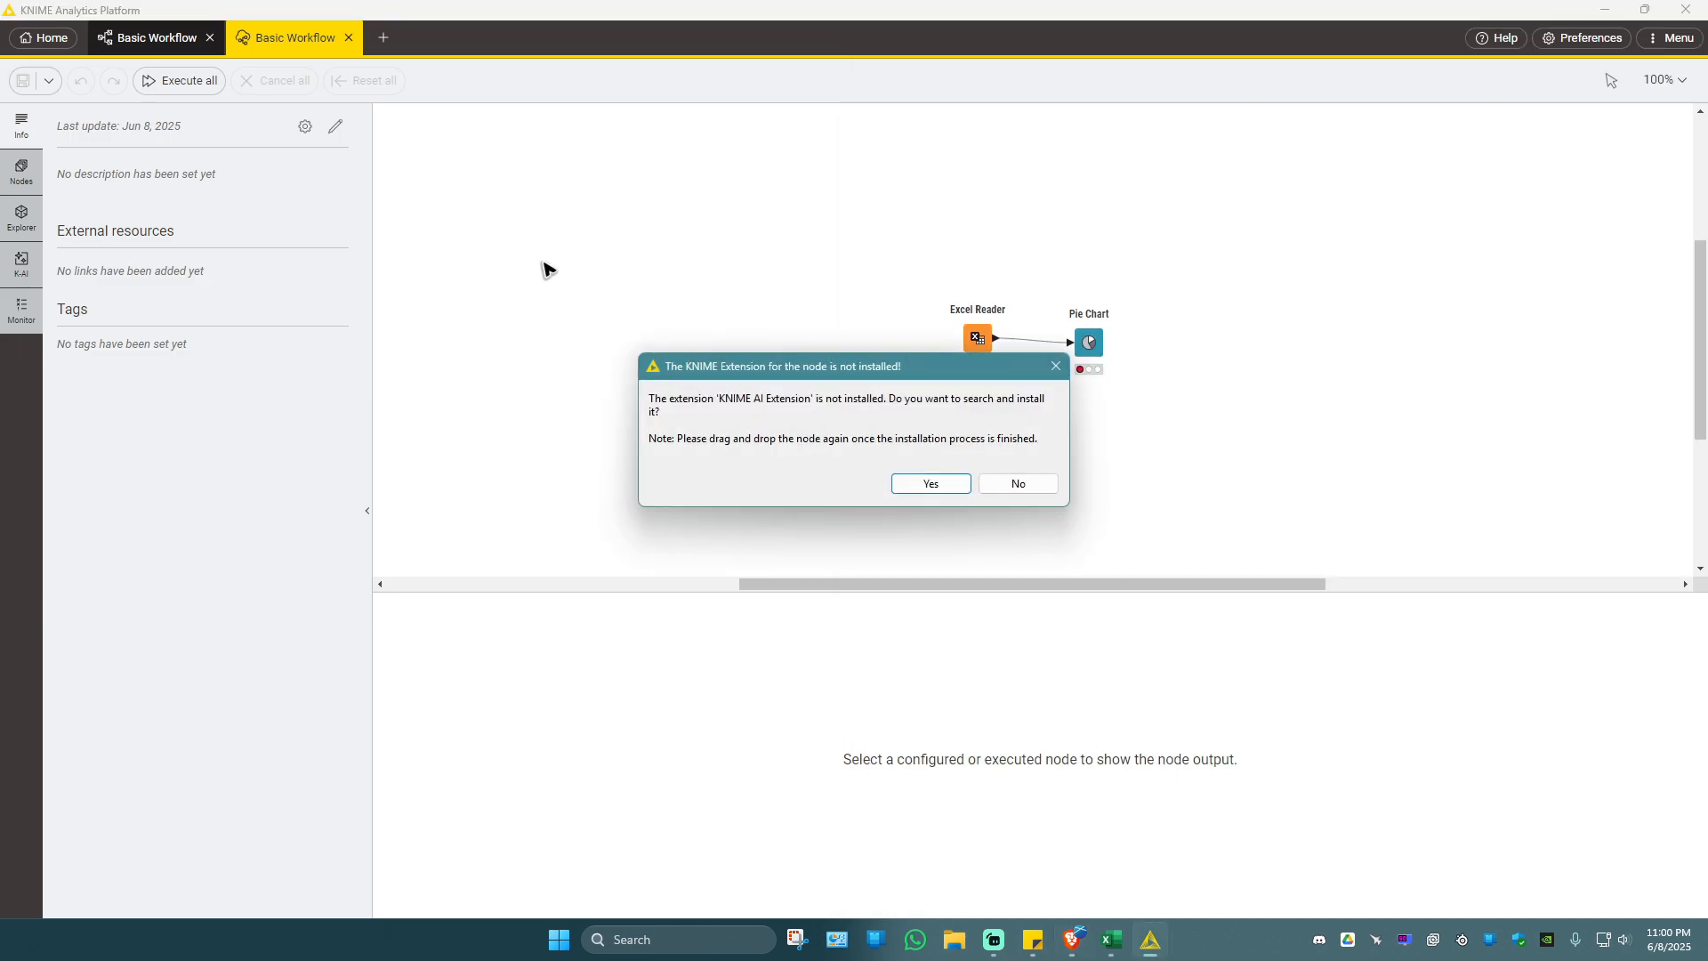
pyautogui.click(958, 481)
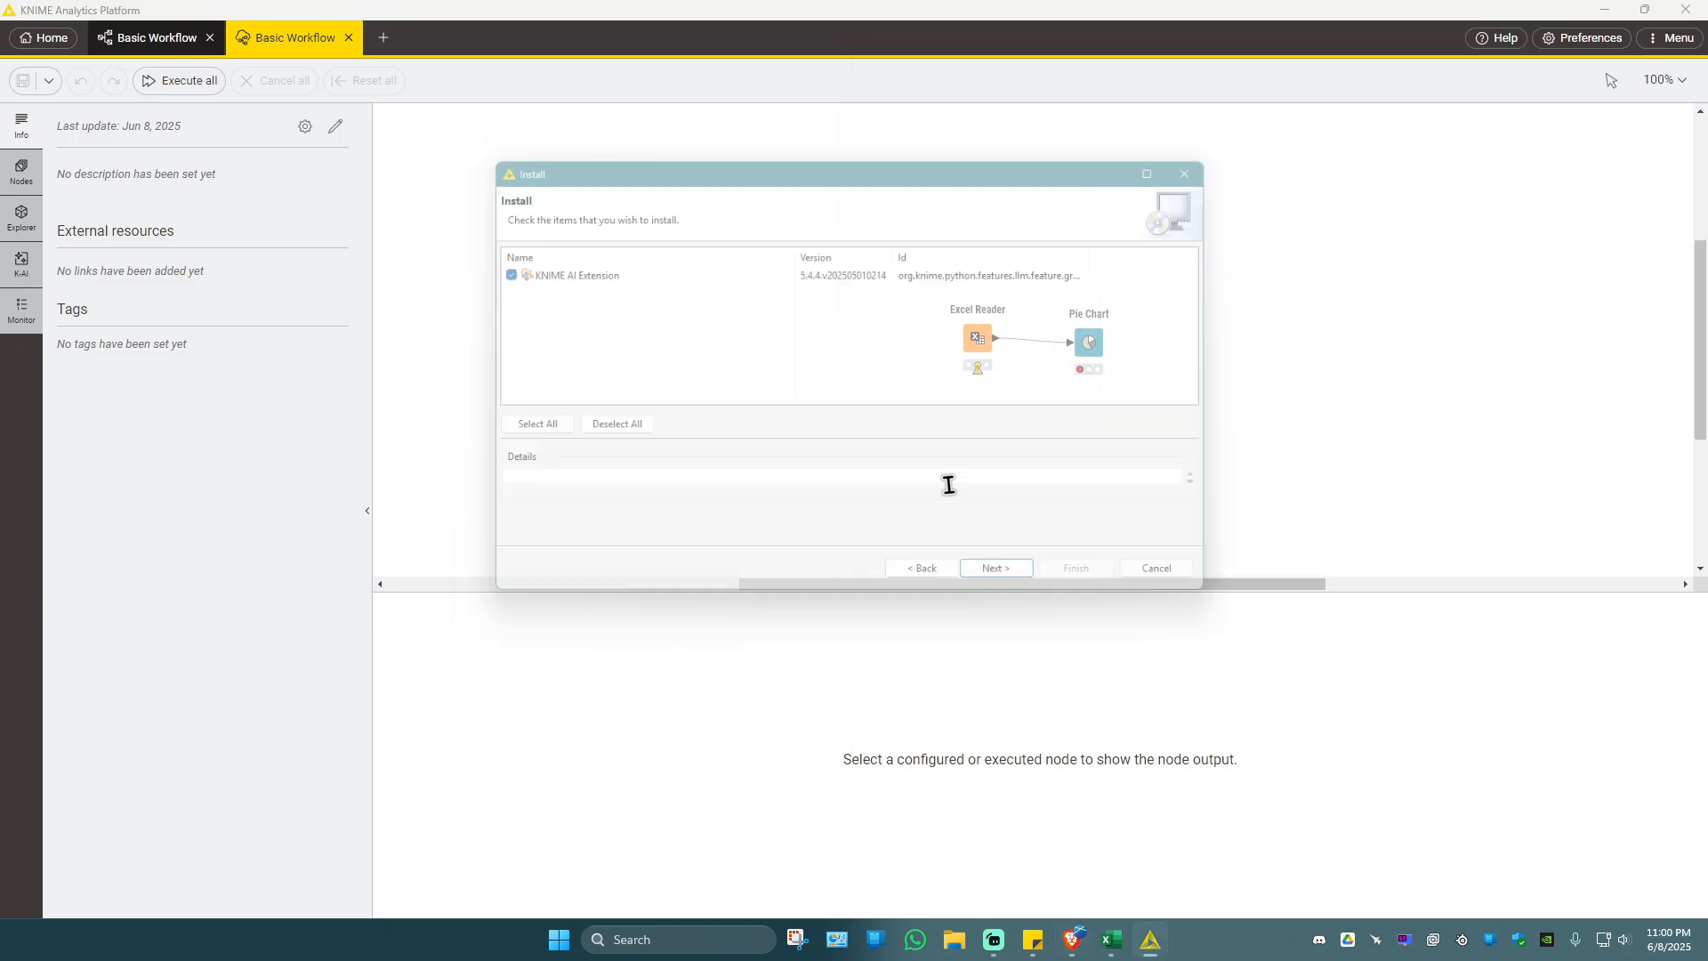
pyautogui.click(1014, 589)
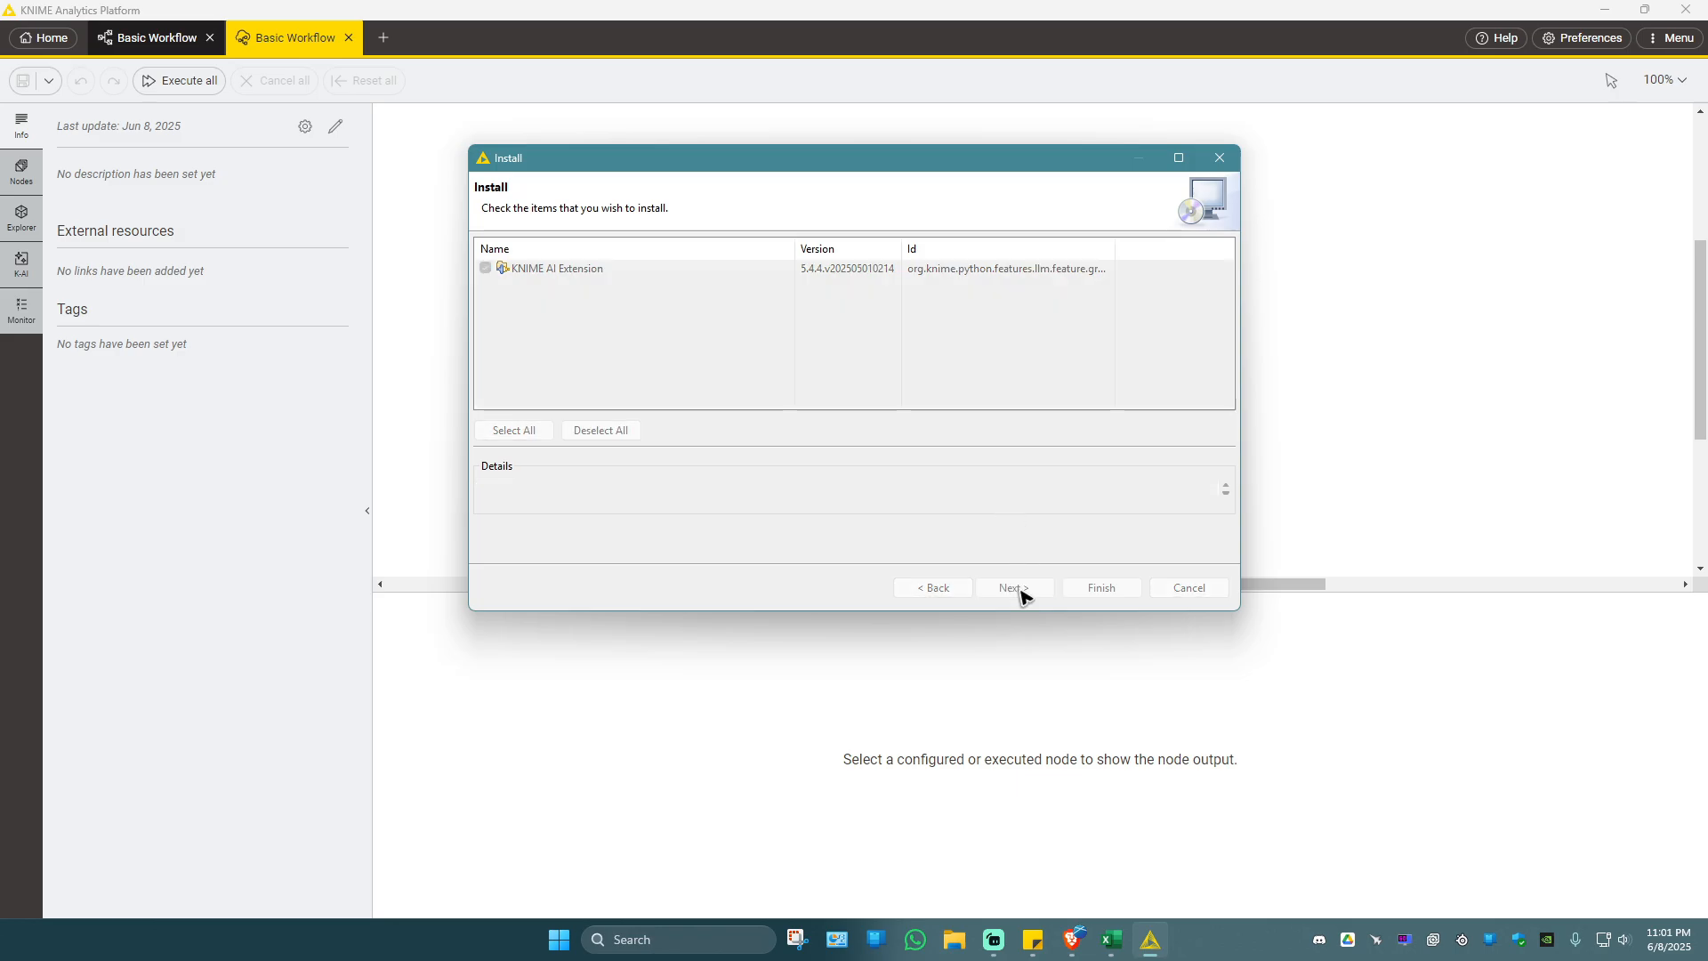
pyautogui.click(1022, 592)
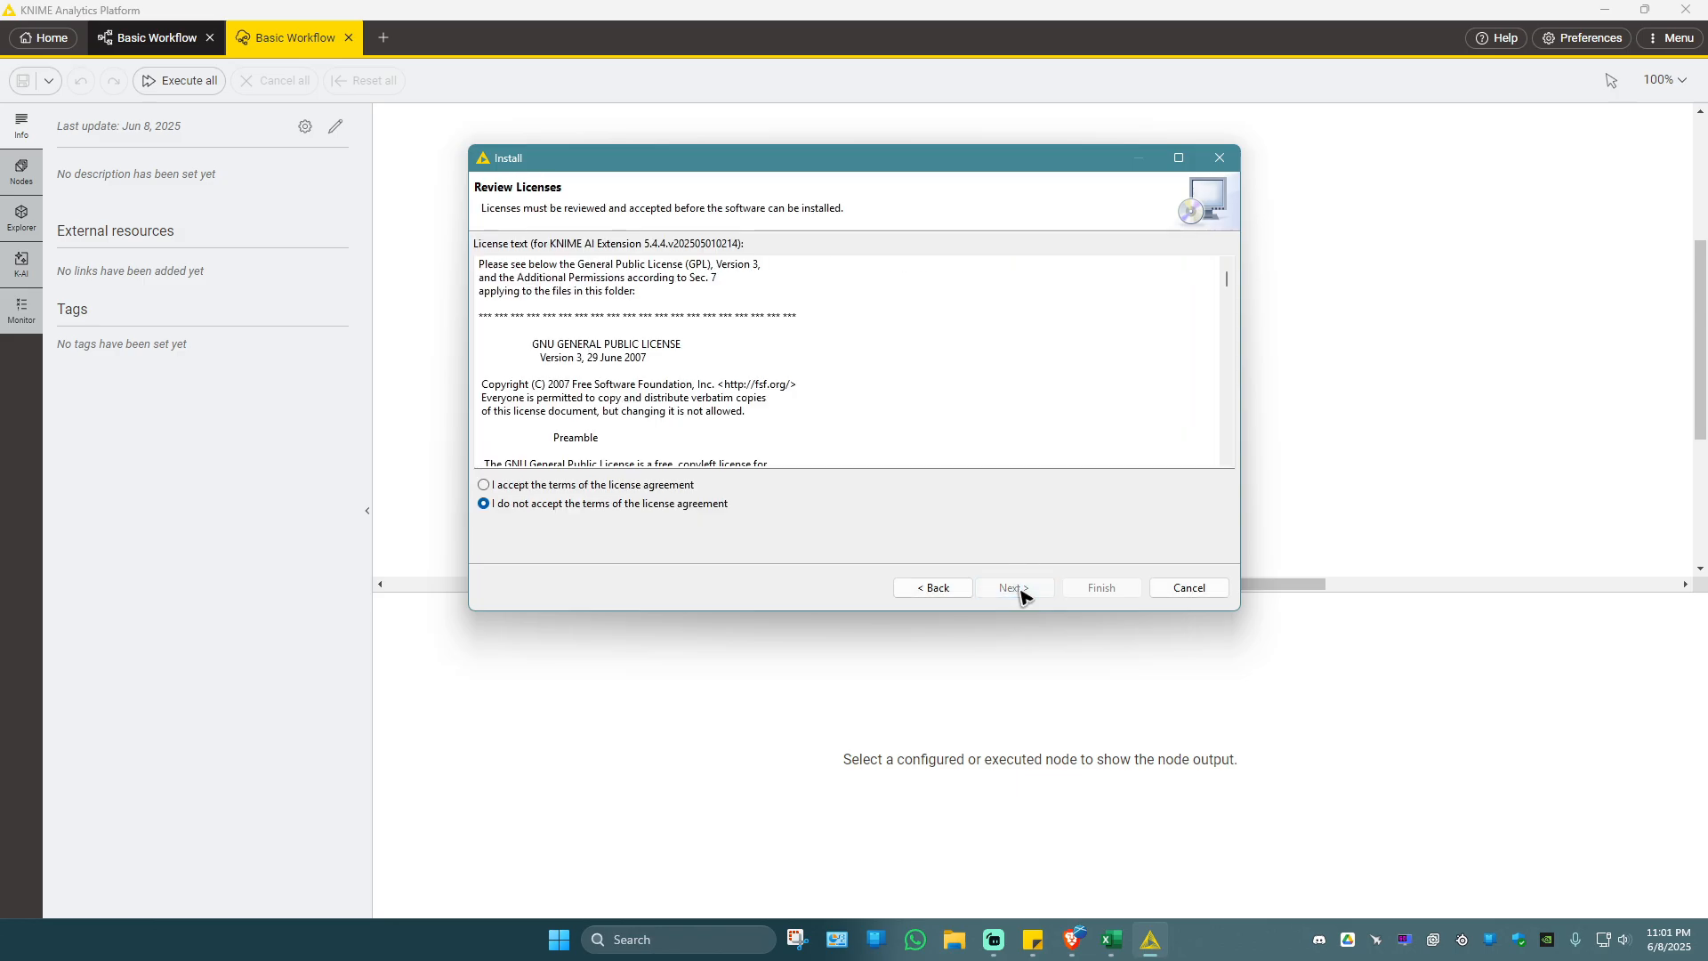
pyautogui.click(623, 487)
pyautogui.click(1102, 588)
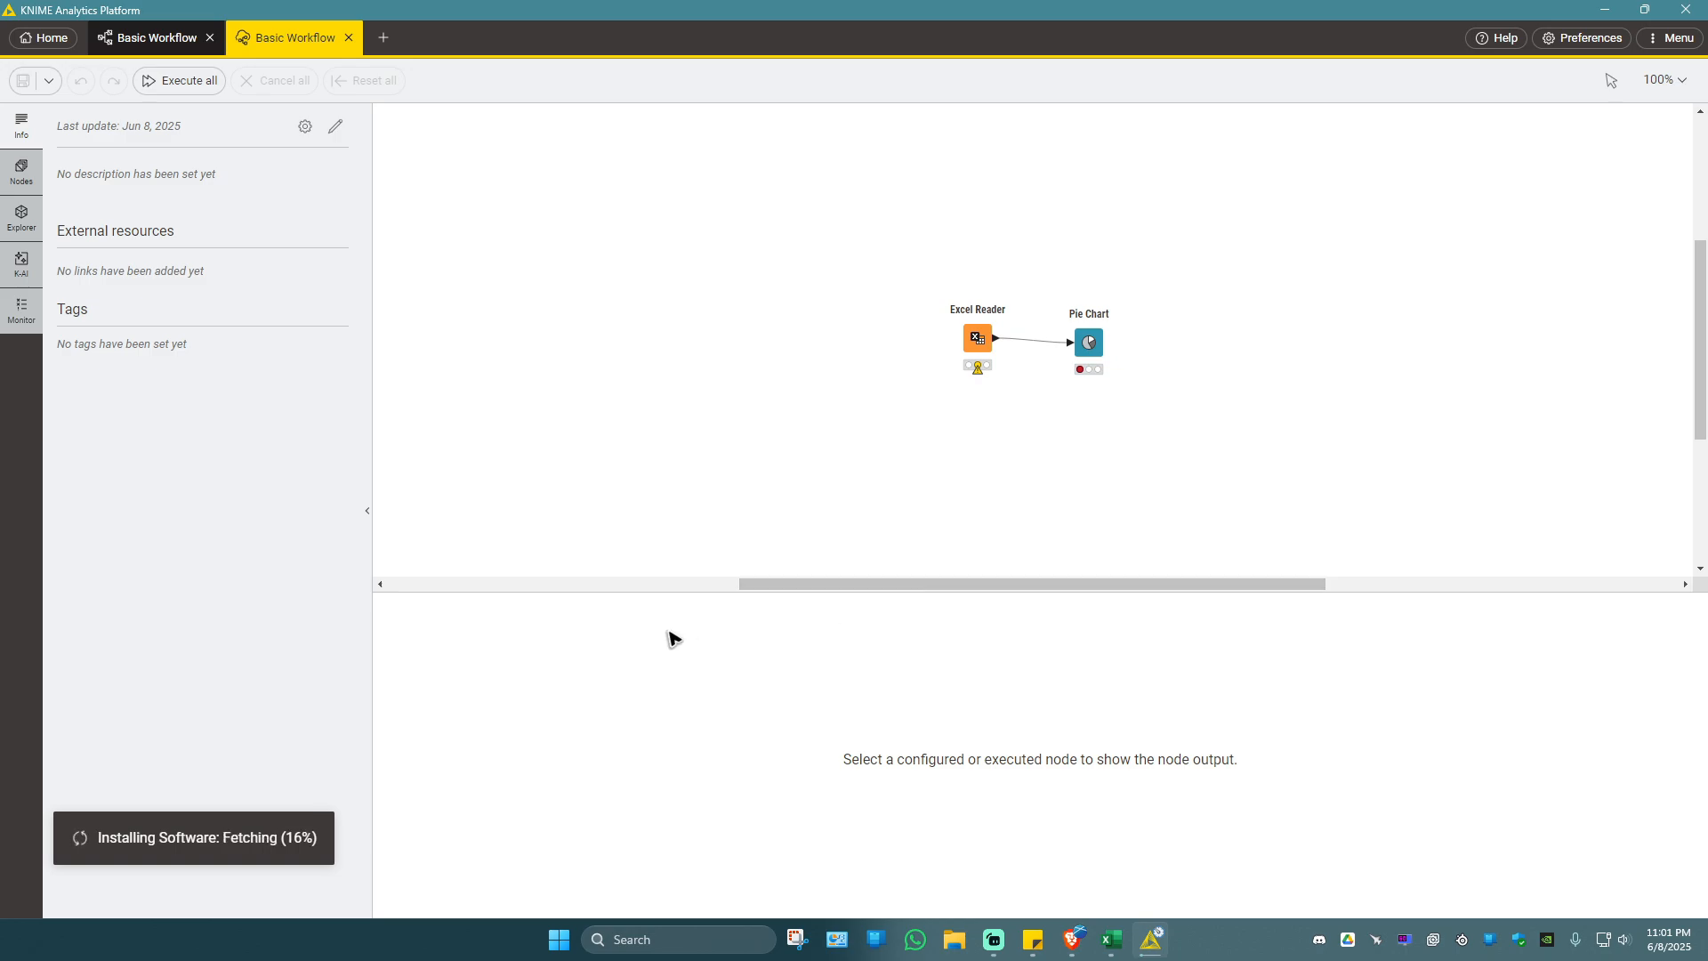